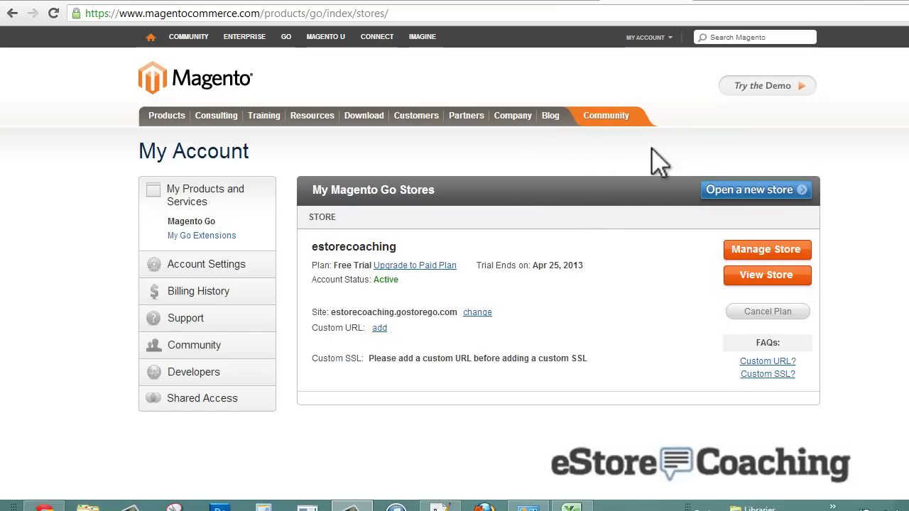
# - Open the management dashboard of the estorecoaching store and review its sales, orders and search-term summaries
pyautogui.click(745, 252)
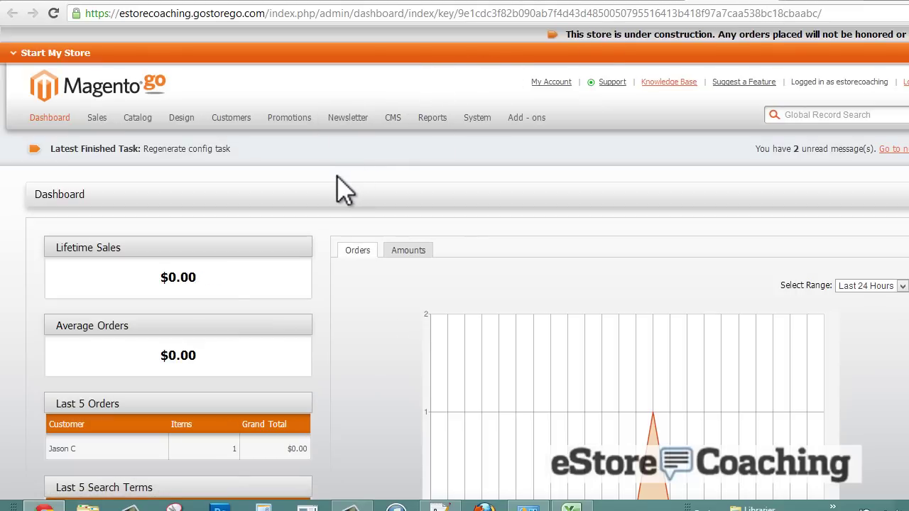
pyautogui.scroll(-2, 344, 191)
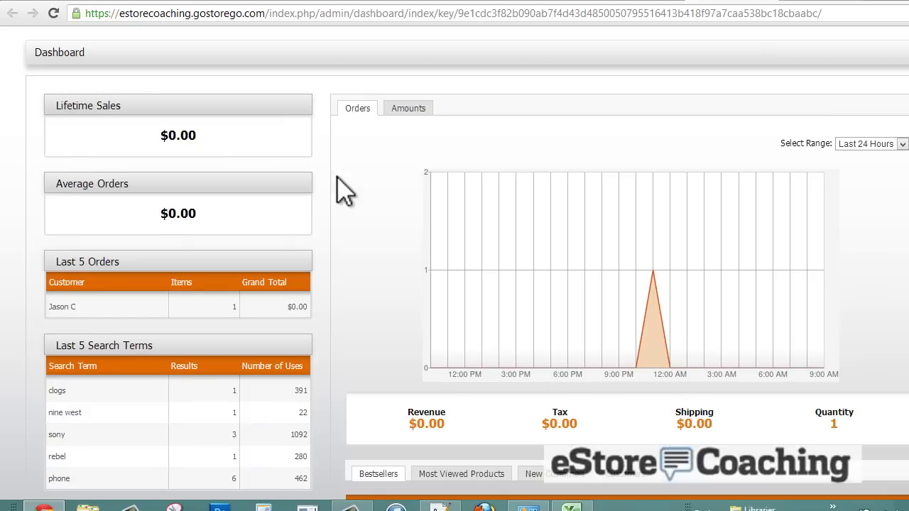
pyautogui.scroll(-1, 345, 190)
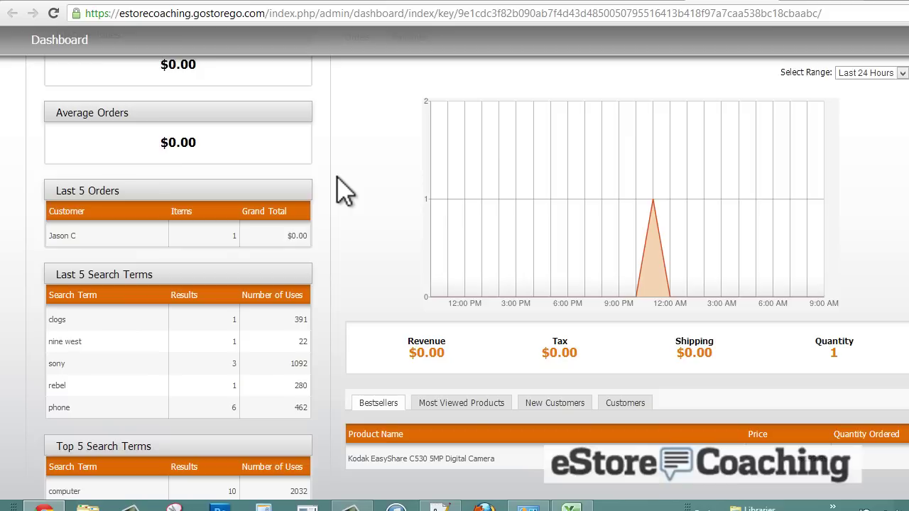
pyautogui.scroll(-1, 344, 191)
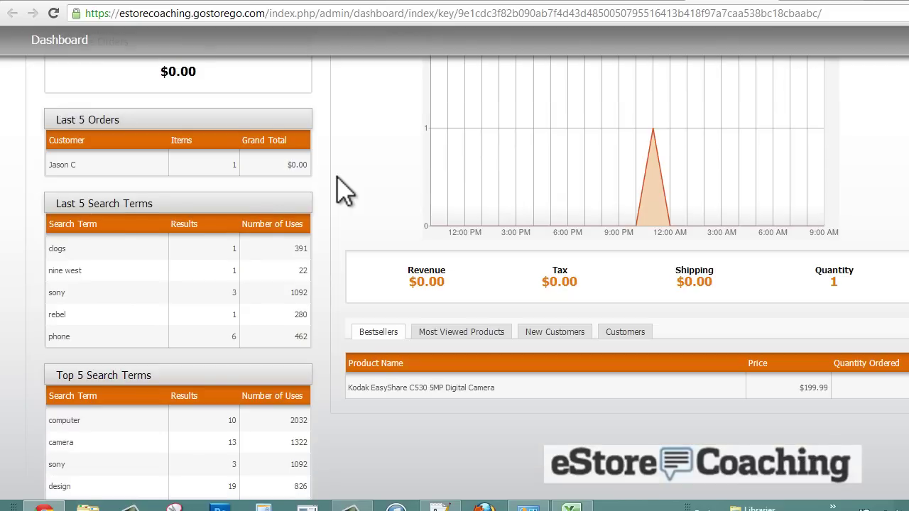
pyautogui.scroll(-2, 344, 190)
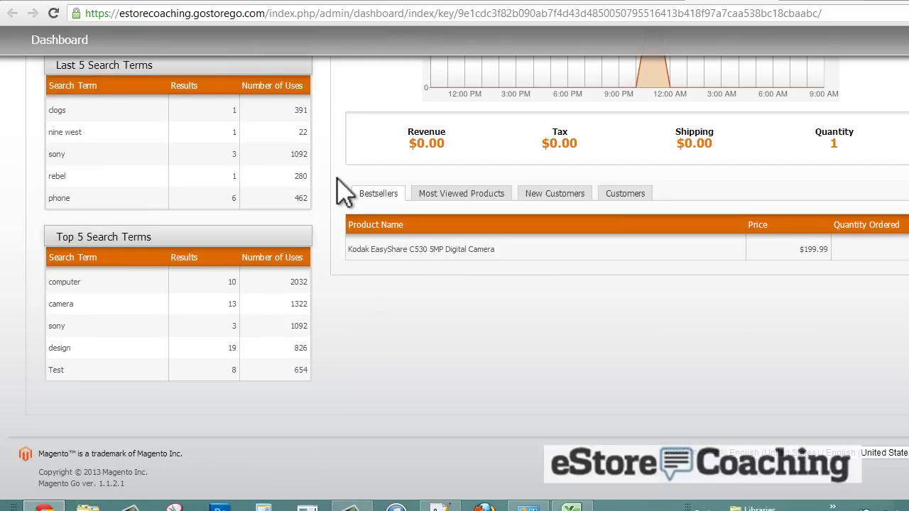
pyautogui.scroll(6, 344, 190)
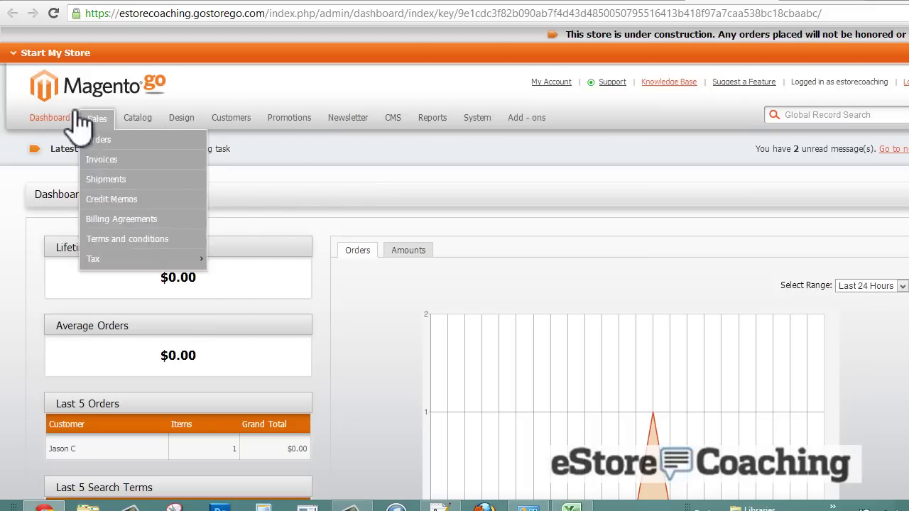
# - Submit English (United States) as the store language in the Start My Store setup guide
pyautogui.click(44, 54)
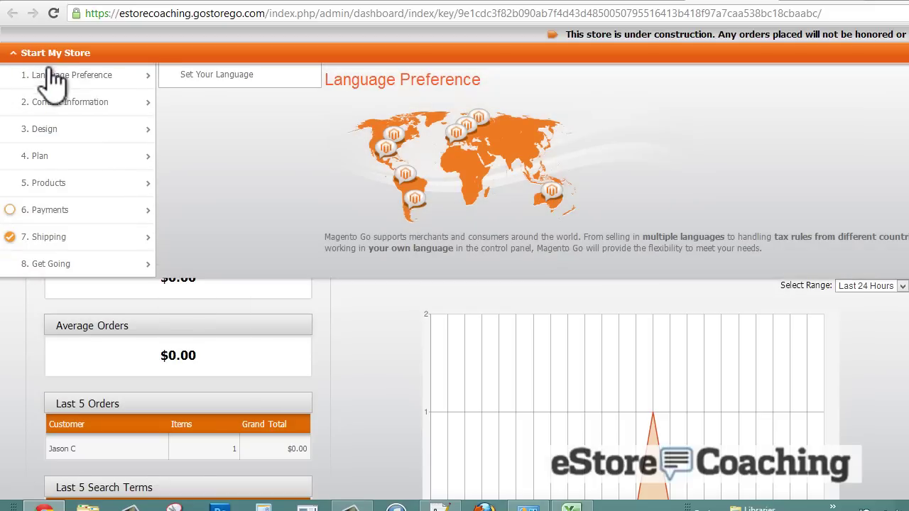
pyautogui.click(53, 77)
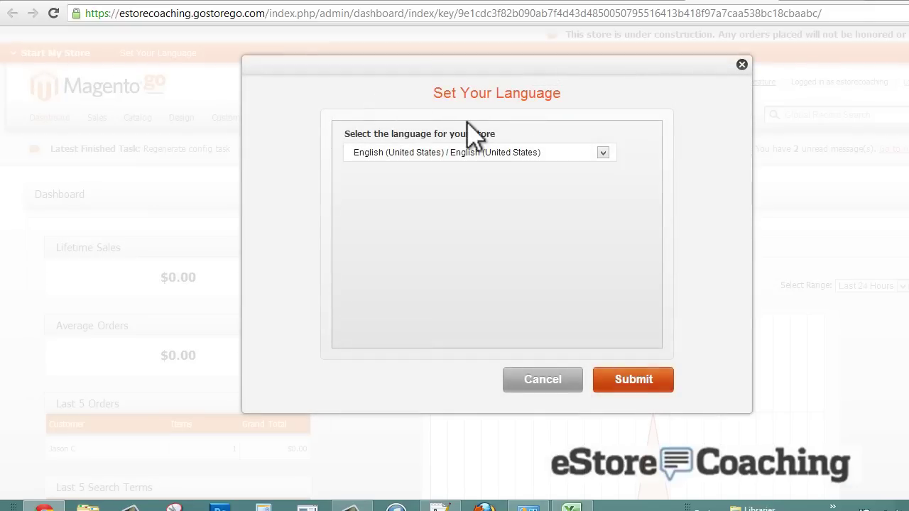
pyautogui.click(471, 153)
pyautogui.click(472, 155)
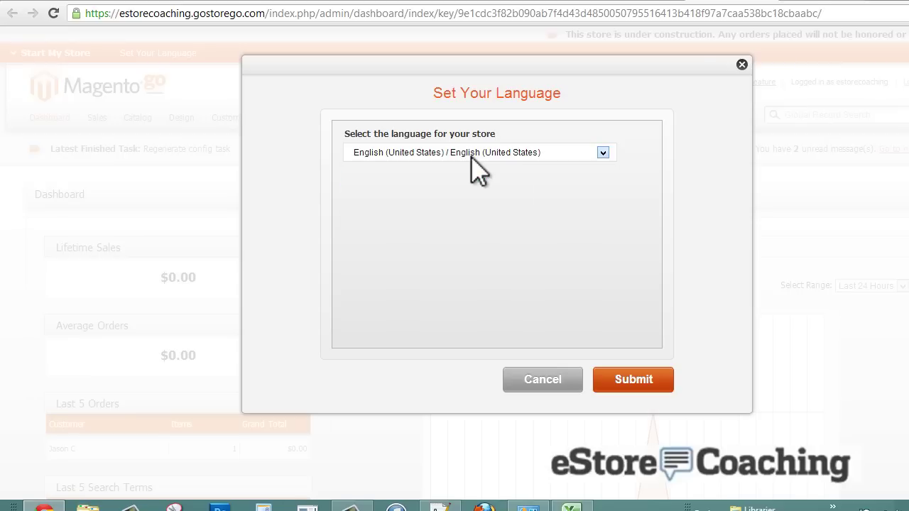
pyautogui.click(652, 379)
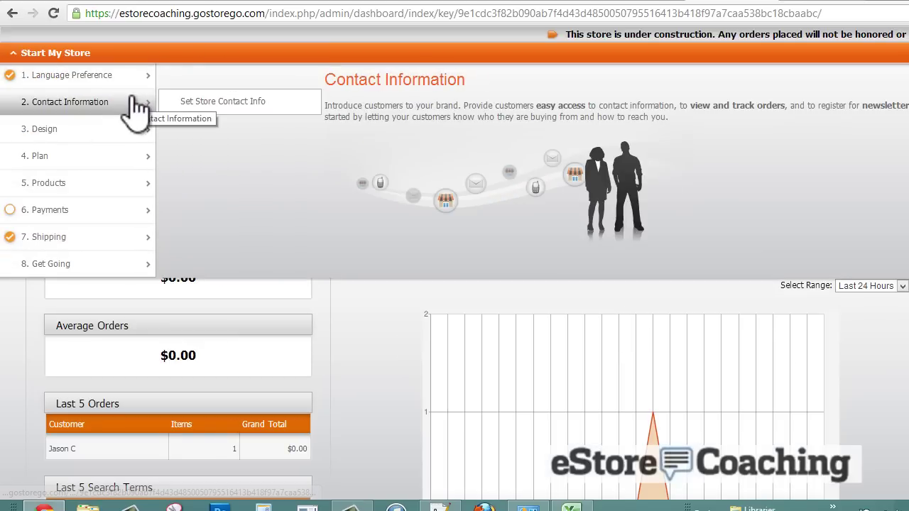
# - Open the store contact information form and set the country to United States and the region to Alabama
pyautogui.click(129, 102)
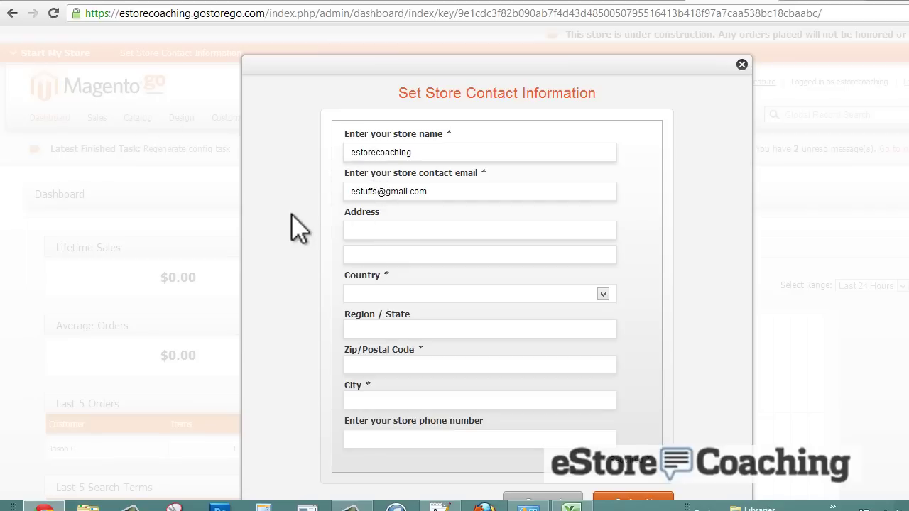
pyautogui.scroll(-2, 307, 238)
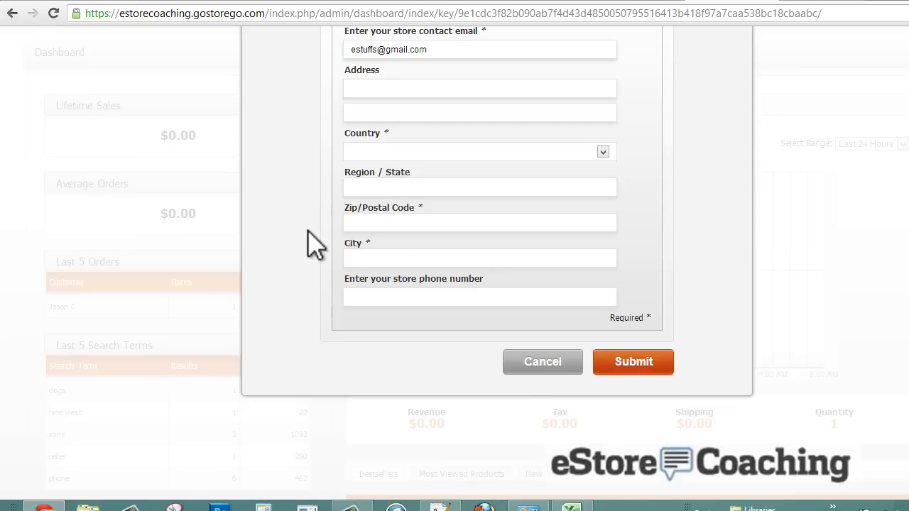
pyautogui.click(602, 153)
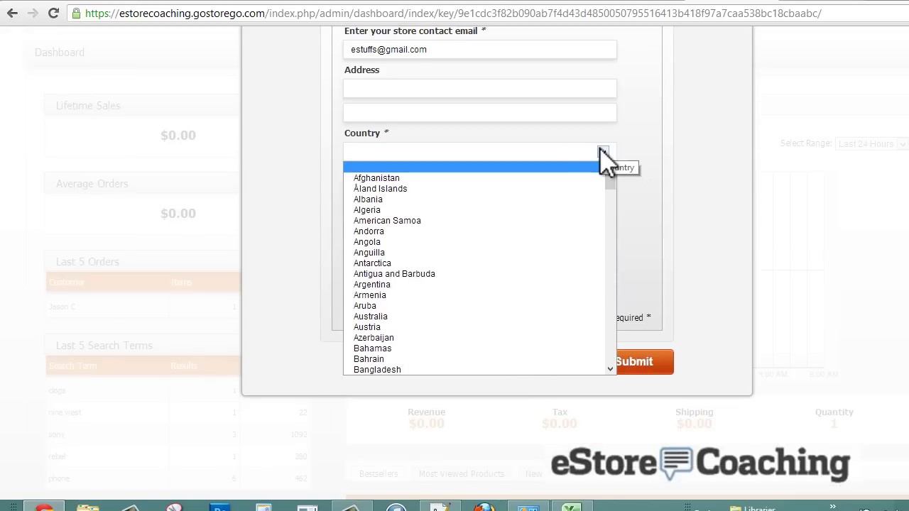
pyautogui.click(573, 153)
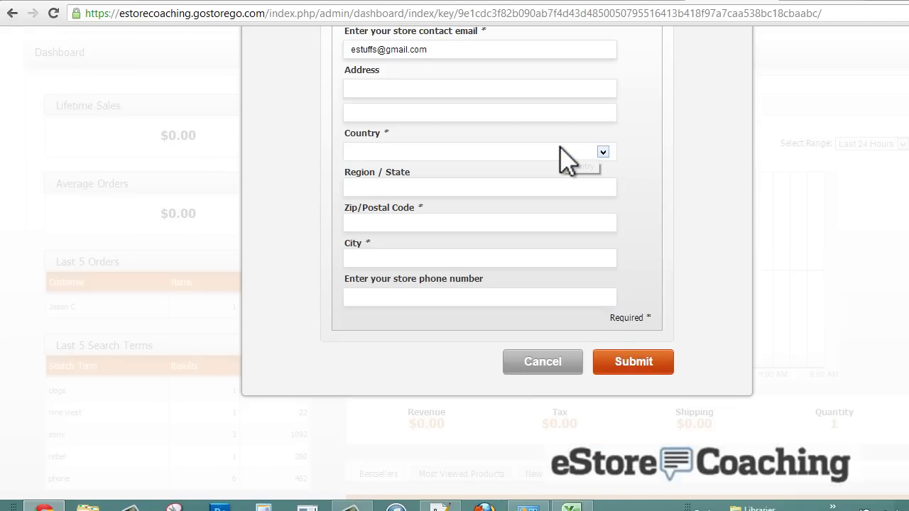
pyautogui.write('un')
pyautogui.press('Down')
pyautogui.press('Down')
pyautogui.press('Down')
pyautogui.press('Up')
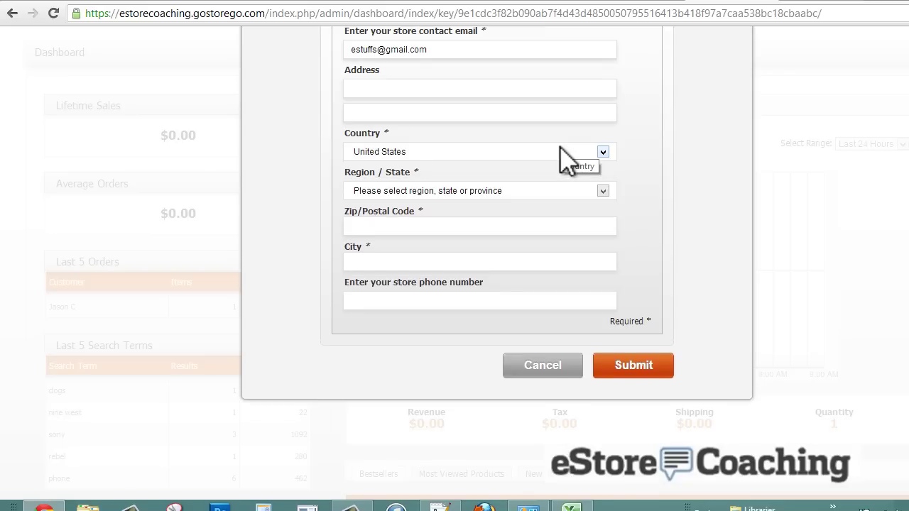
pyautogui.click(553, 190)
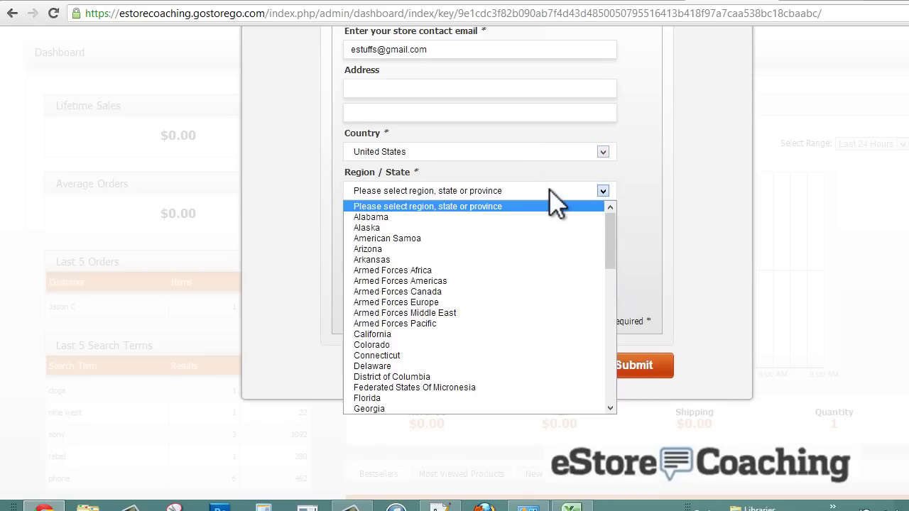
pyautogui.click(563, 217)
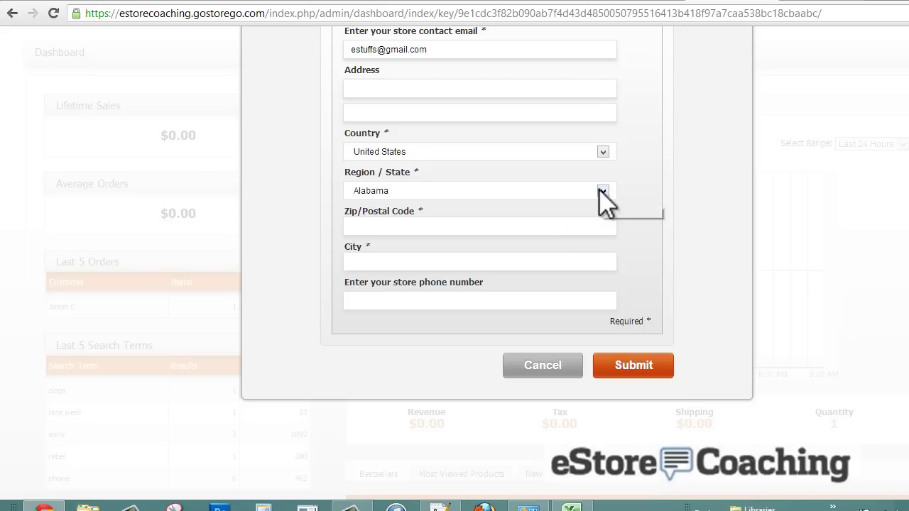
# - Enter the store's postal code, set the city to Alabama, and submit the contact information
pyautogui.click(574, 228)
pyautogui.write('22331')
pyautogui.click(550, 261)
pyautogui.write('ALa')
pyautogui.press('BackSpace')
pyautogui.press('BackSpace')
pyautogui.press('BackSpace')
pyautogui.write('Alabama')
pyautogui.click(634, 368)
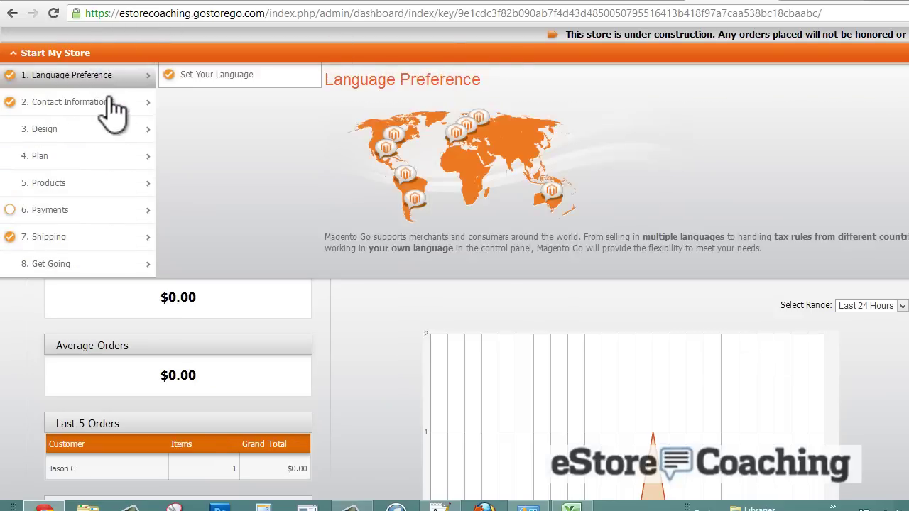
# - Start selecting and customizing the store design from the setup guide and continue to the Themes Editor
pyautogui.moveTo(116, 135)
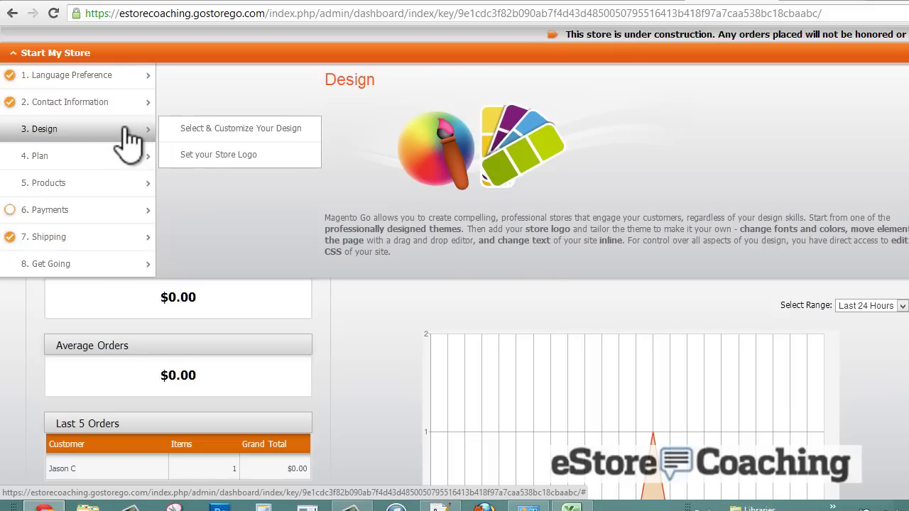
pyautogui.click(240, 139)
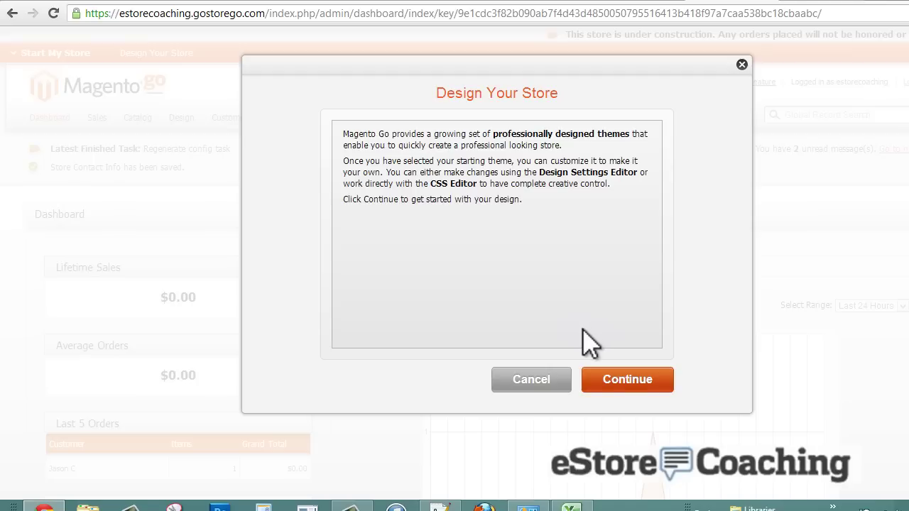
pyautogui.click(625, 387)
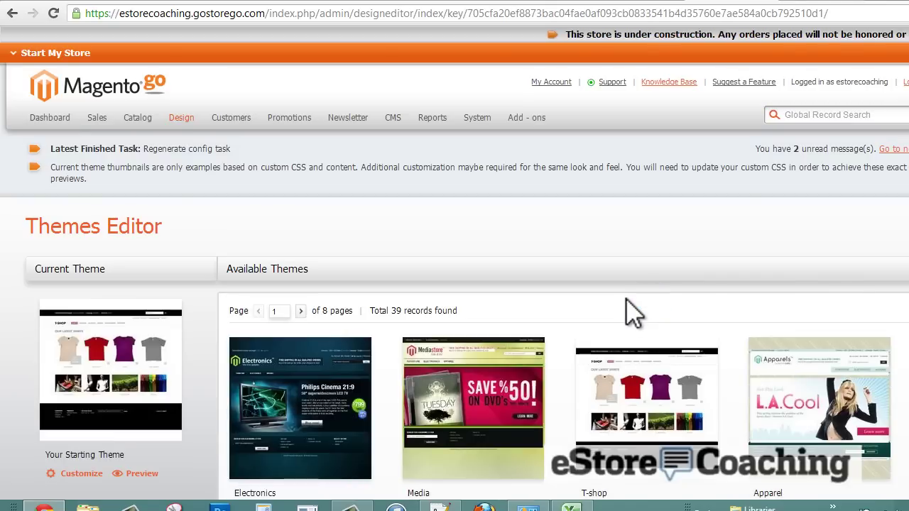
# - Preview the storefront with the current starting theme and look through its home page down to the footer
pyautogui.scroll(-1, 628, 310)
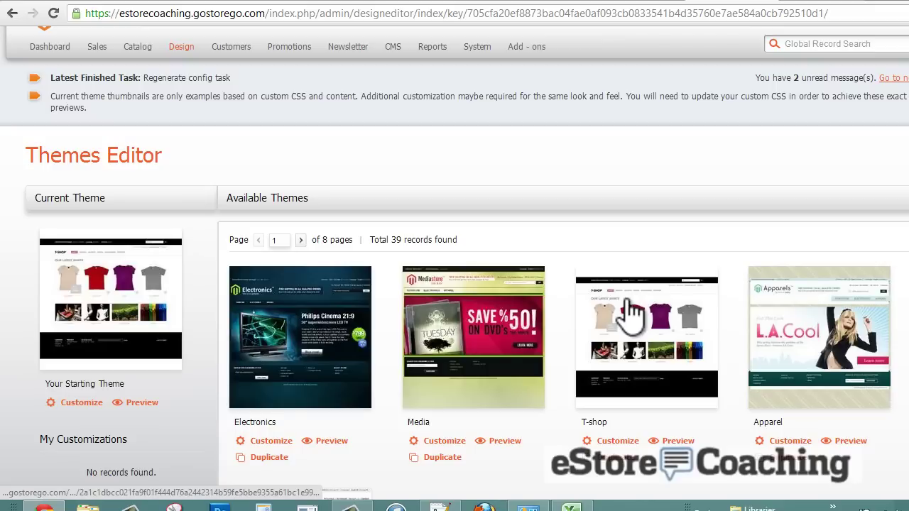
pyautogui.click(157, 401)
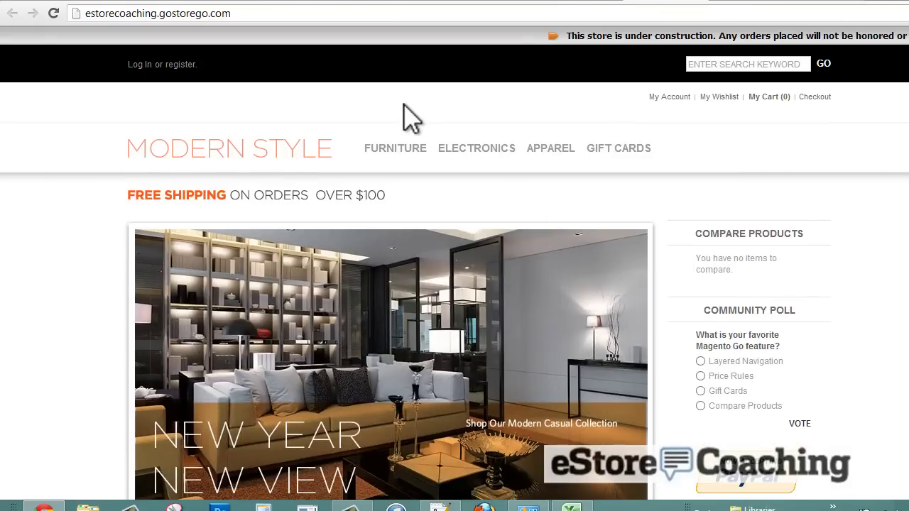
pyautogui.scroll(-1, 412, 118)
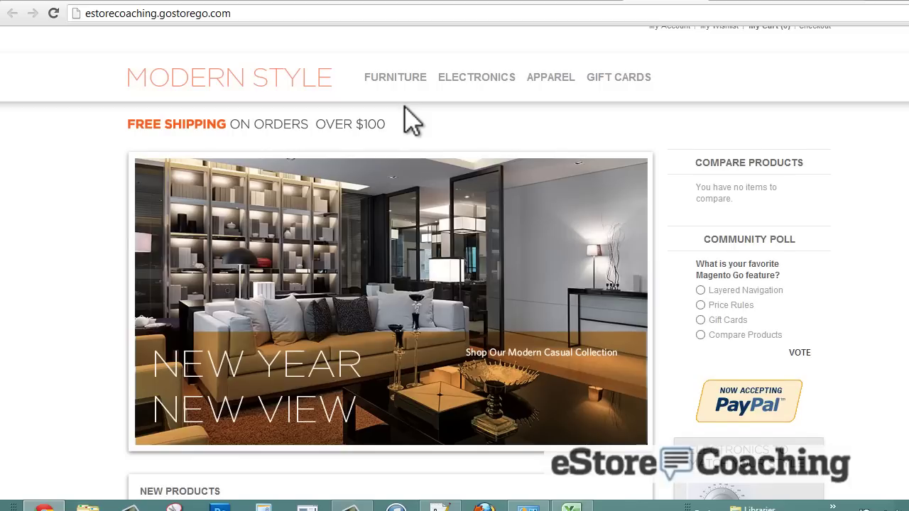
pyautogui.scroll(-2, 410, 122)
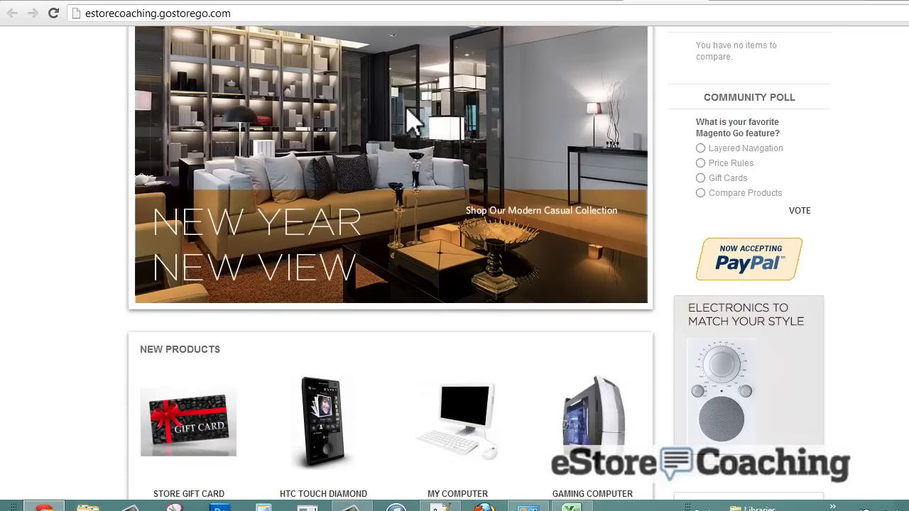
pyautogui.scroll(-2, 414, 122)
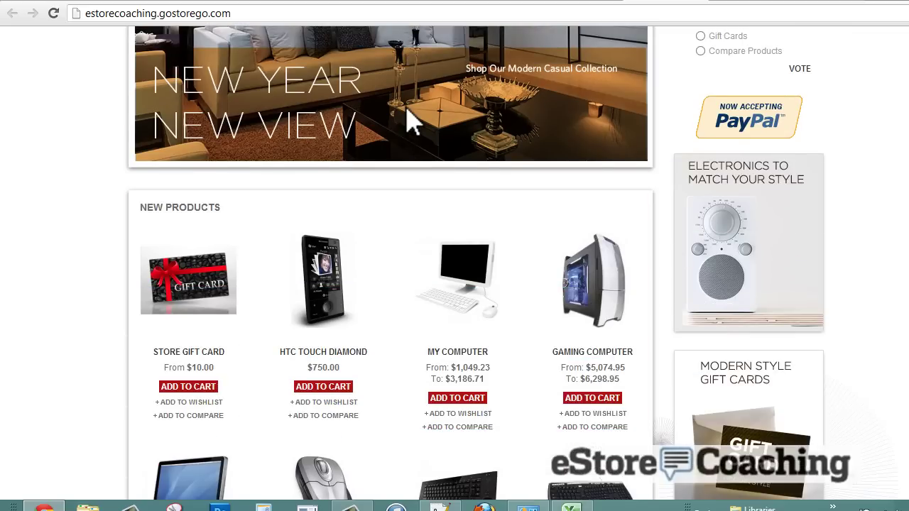
pyautogui.scroll(-5, 409, 121)
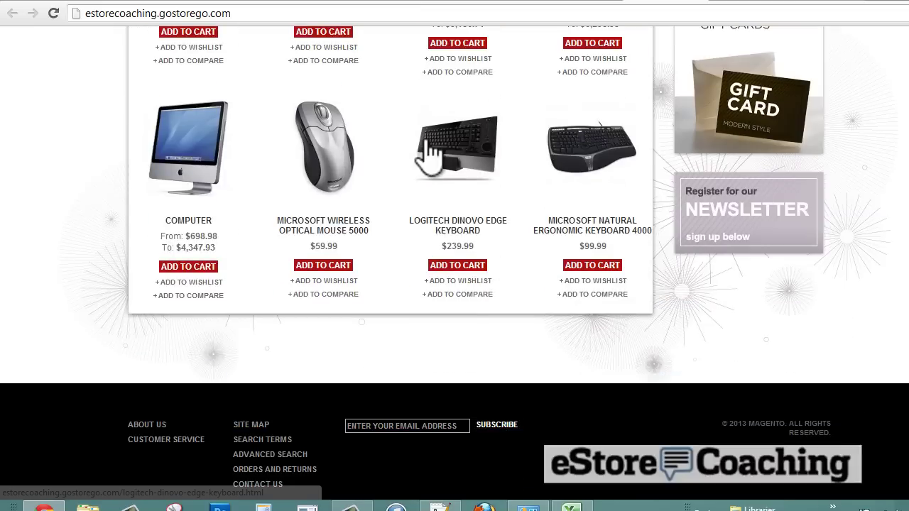
pyautogui.scroll(1, 428, 153)
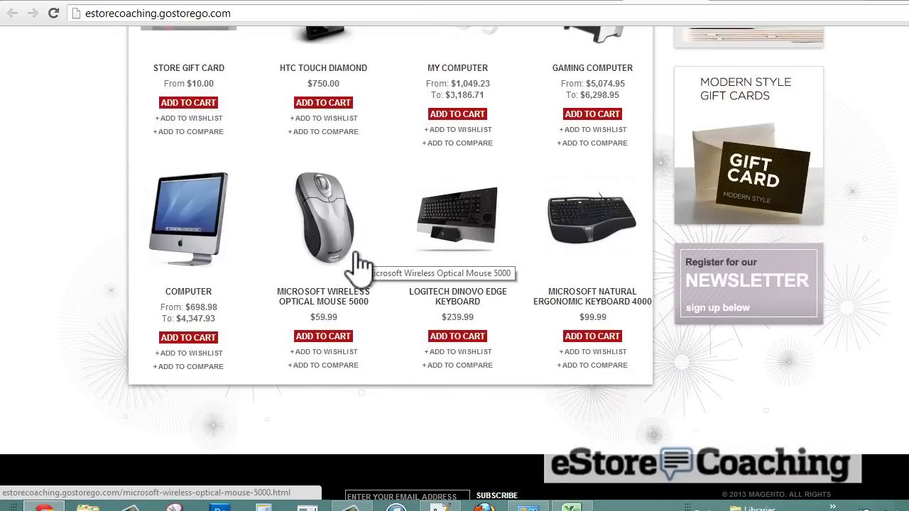
# - Open the Microsoft Wireless Optical Mouse 5000 product page in the preview and examine its layout
pyautogui.click(348, 295)
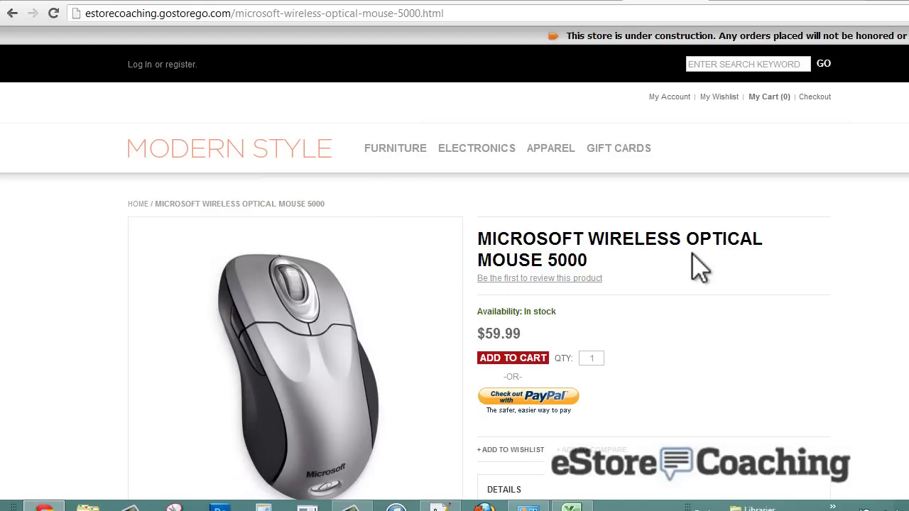
pyautogui.scroll(-5, 700, 268)
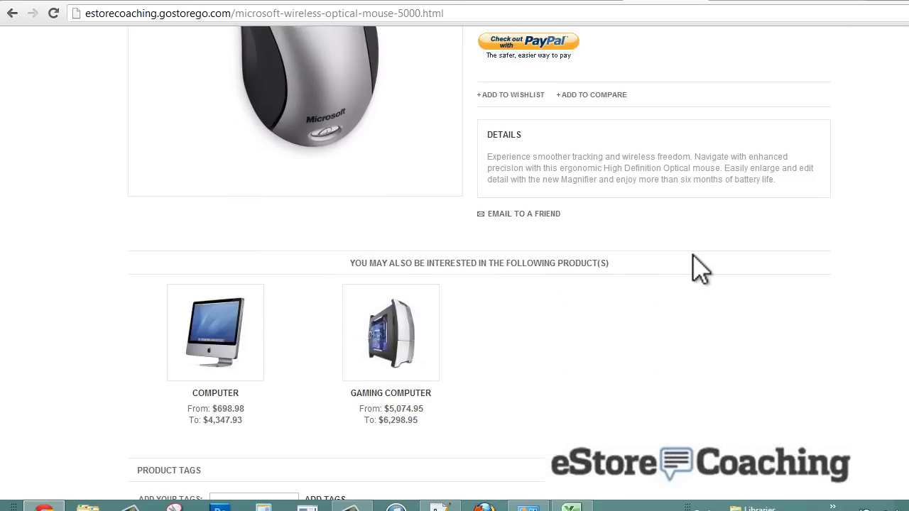
pyautogui.scroll(-4, 699, 268)
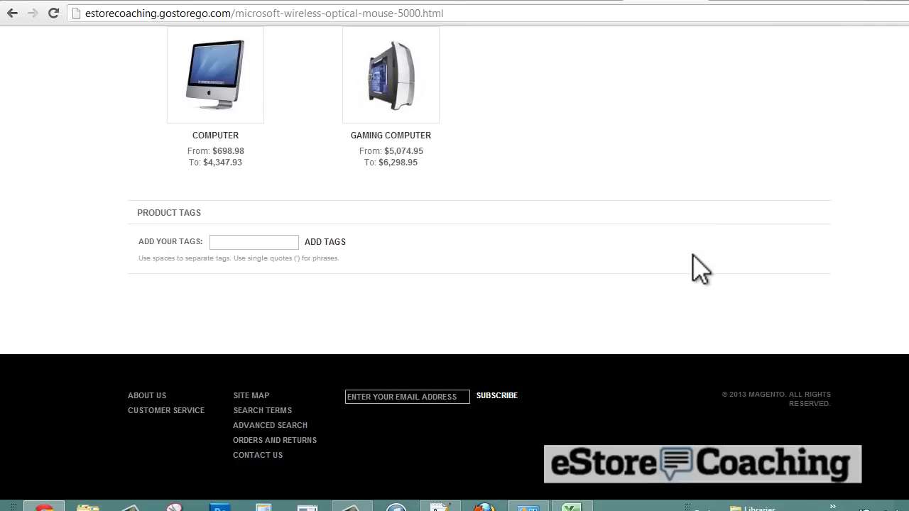
pyautogui.scroll(10, 699, 268)
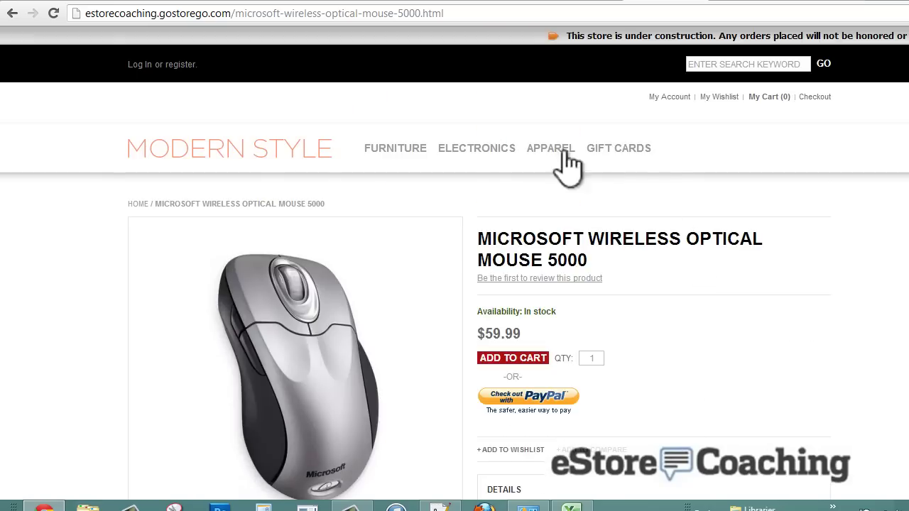
# - Return to the Themes Editor and browse the second page of available themes
pyautogui.click(697, 2)
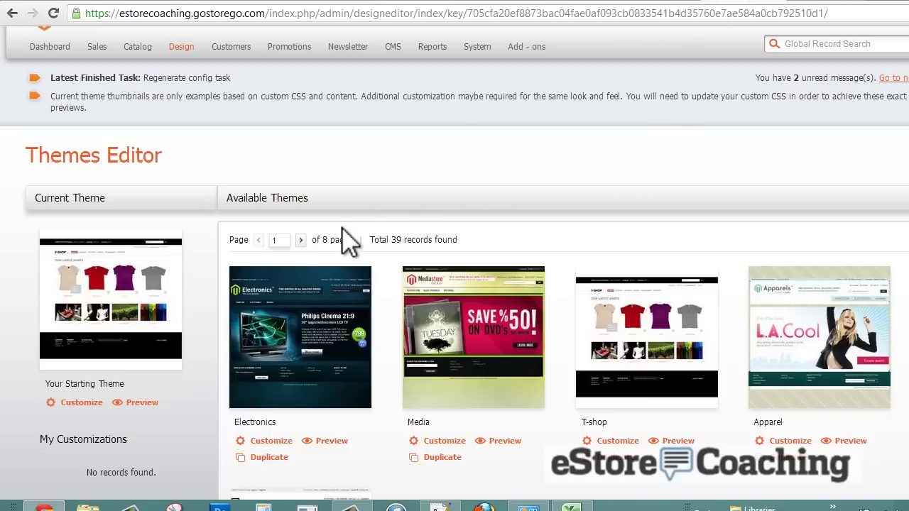
pyautogui.click(301, 240)
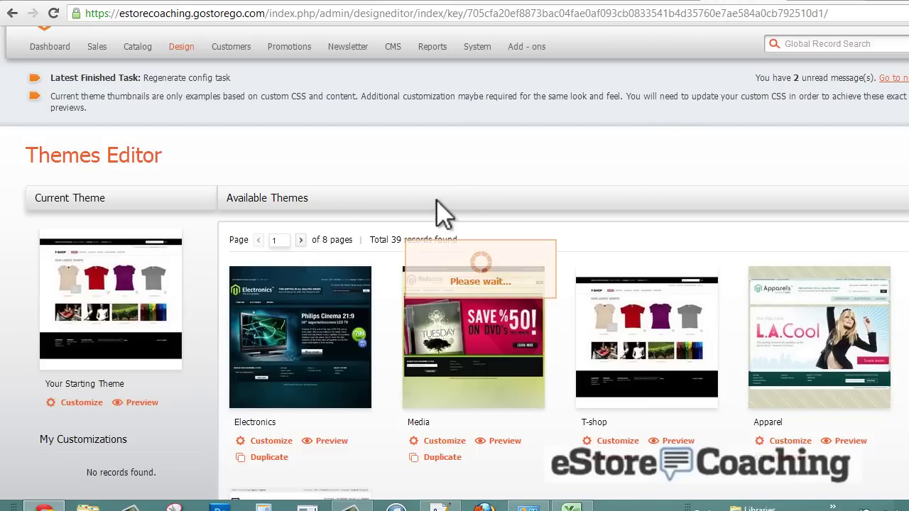
pyautogui.scroll(-1, 452, 212)
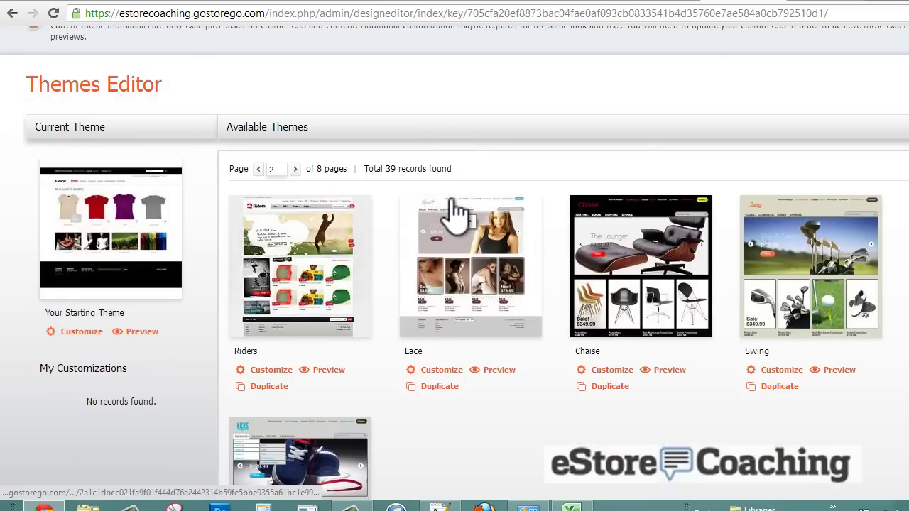
# - Browse the remaining pages of available themes through to page 8
pyautogui.scroll(-2, 460, 216)
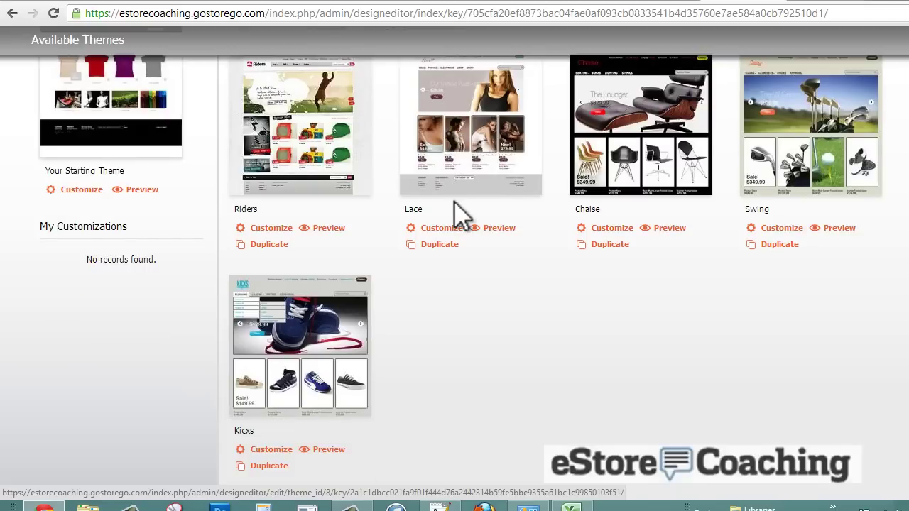
pyautogui.scroll(1, 458, 219)
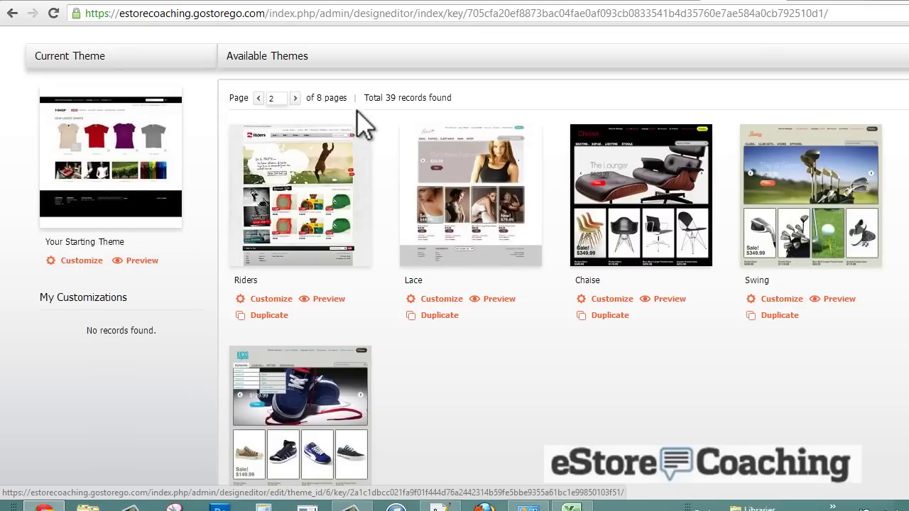
pyautogui.click(296, 99)
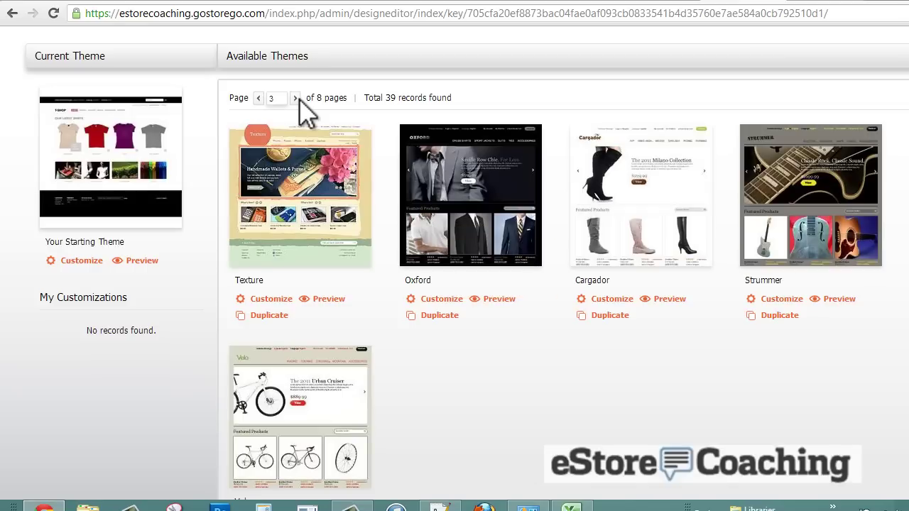
pyautogui.click(296, 98)
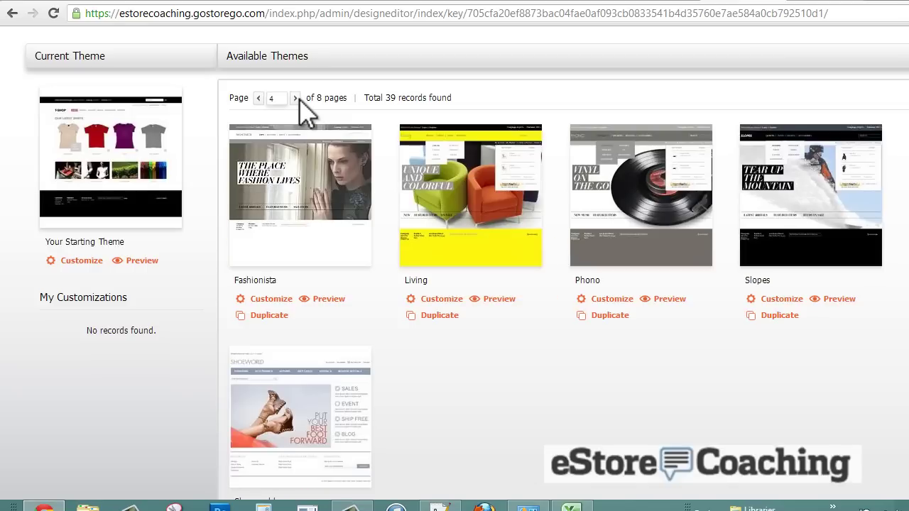
pyautogui.click(296, 99)
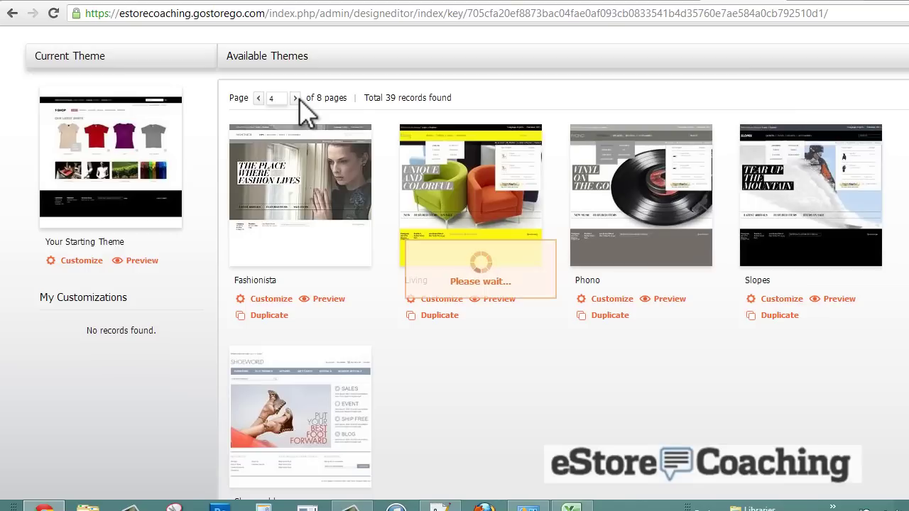
pyautogui.click(296, 99)
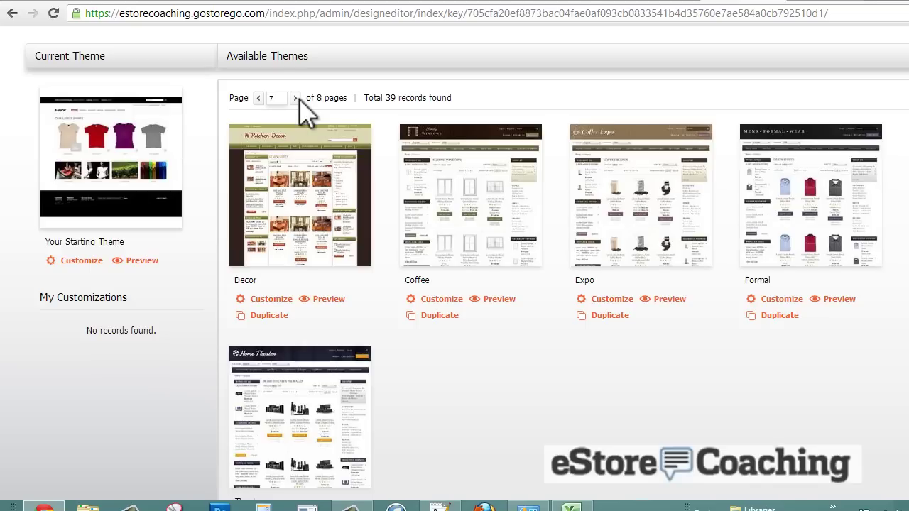
pyautogui.click(295, 98)
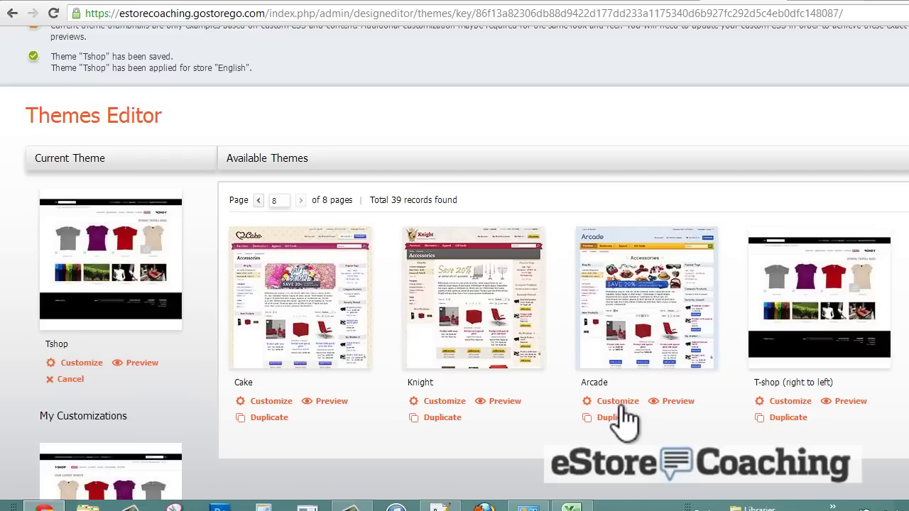
# - Create a custom theme named Arcade1 based on the Arcade theme and open its Design Settings Editor
pyautogui.click(620, 408)
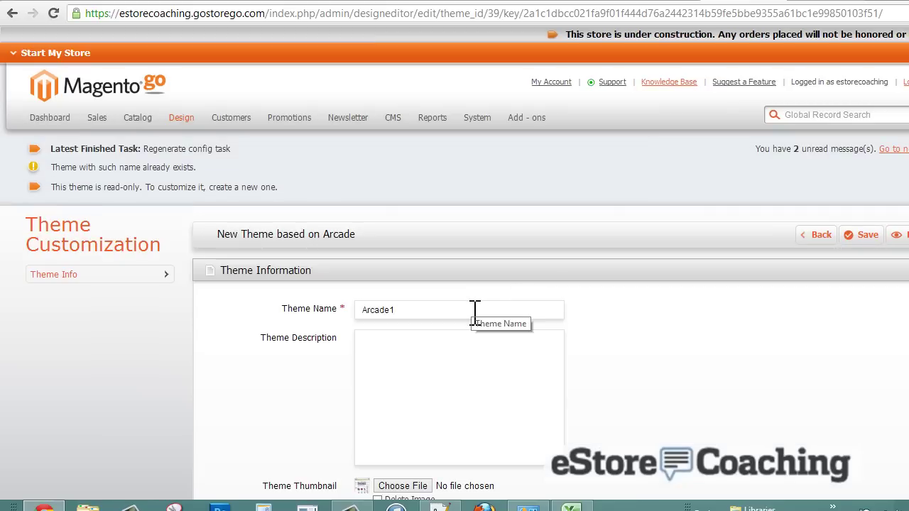
pyautogui.click(857, 237)
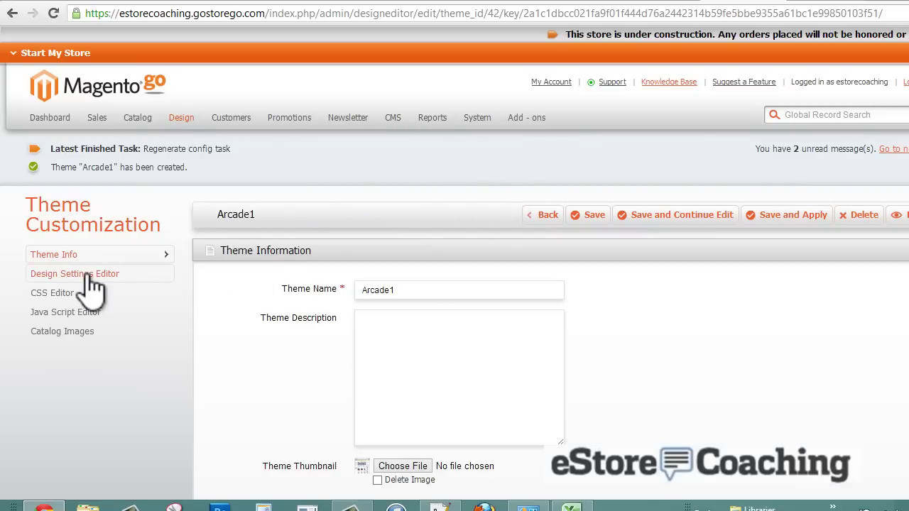
pyautogui.click(87, 277)
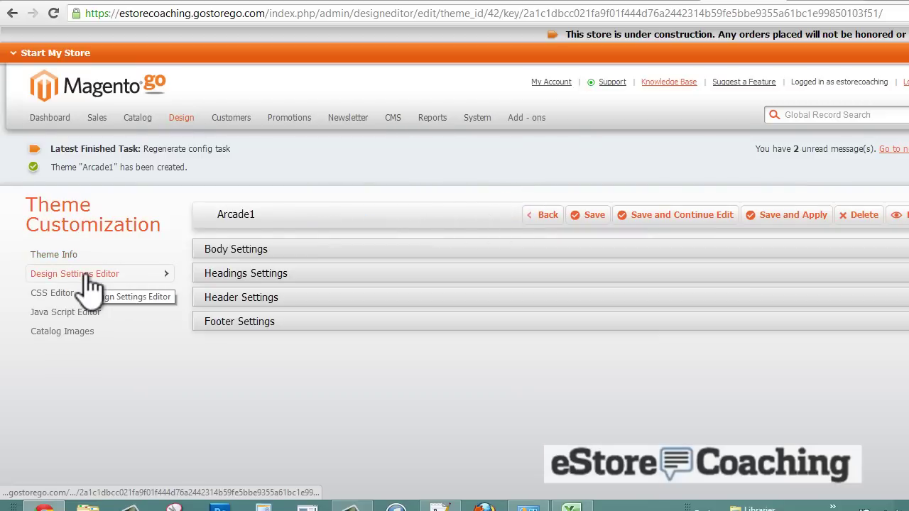
# - Set the body text to Arial, Helvetica, sans-serif at 12px and make it bold
pyautogui.click(217, 249)
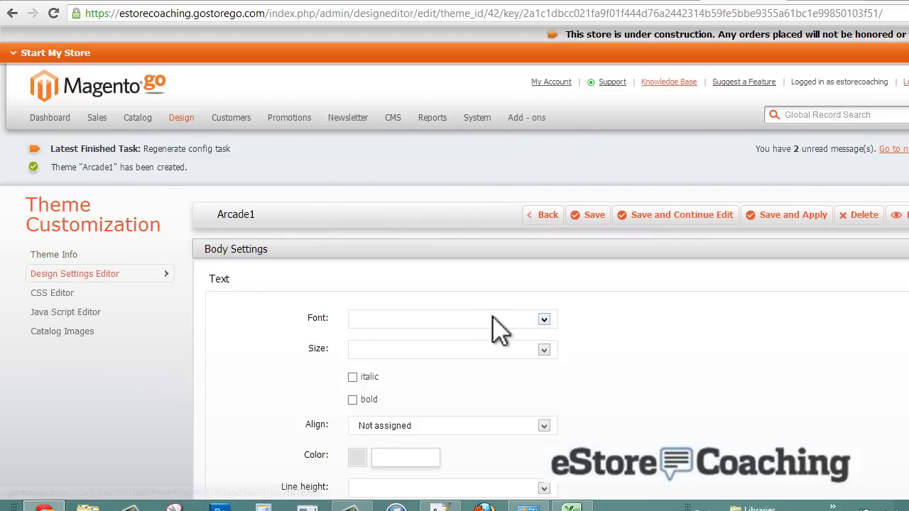
pyautogui.click(544, 321)
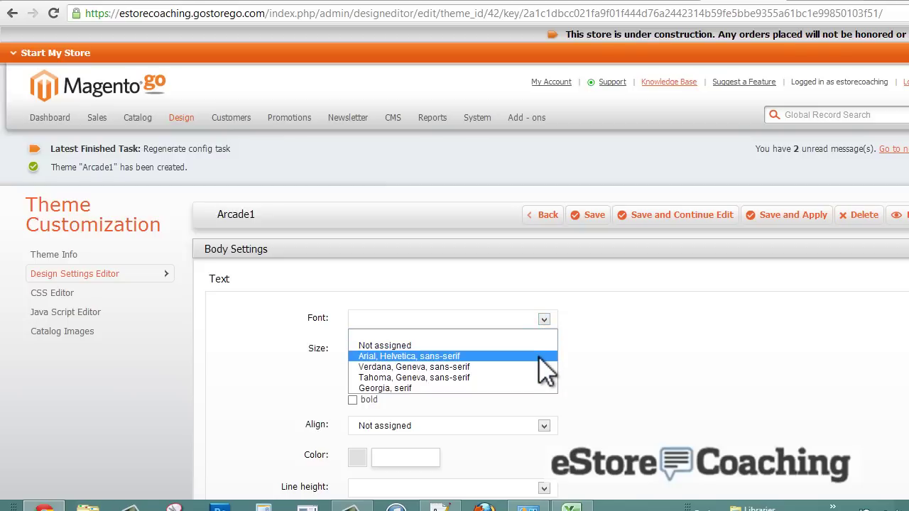
pyautogui.click(538, 355)
pyautogui.click(538, 354)
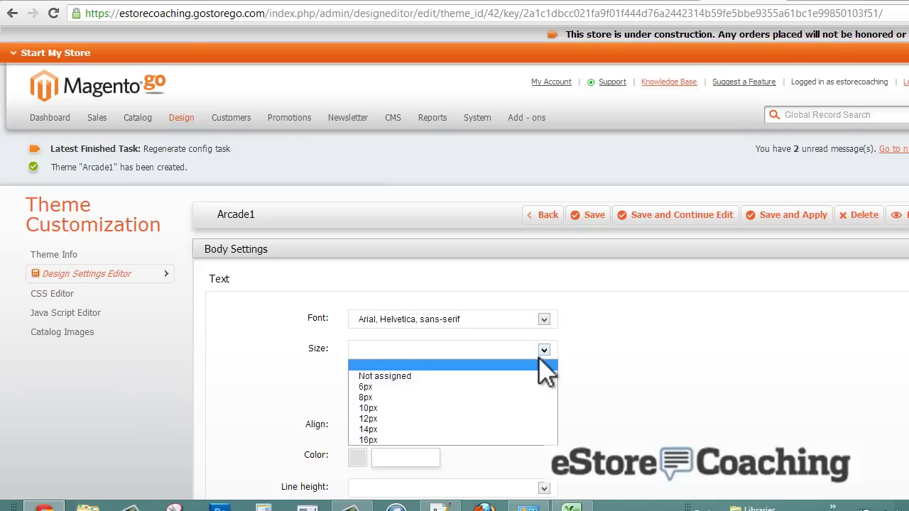
pyautogui.click(536, 418)
pyautogui.scroll(-1, 639, 390)
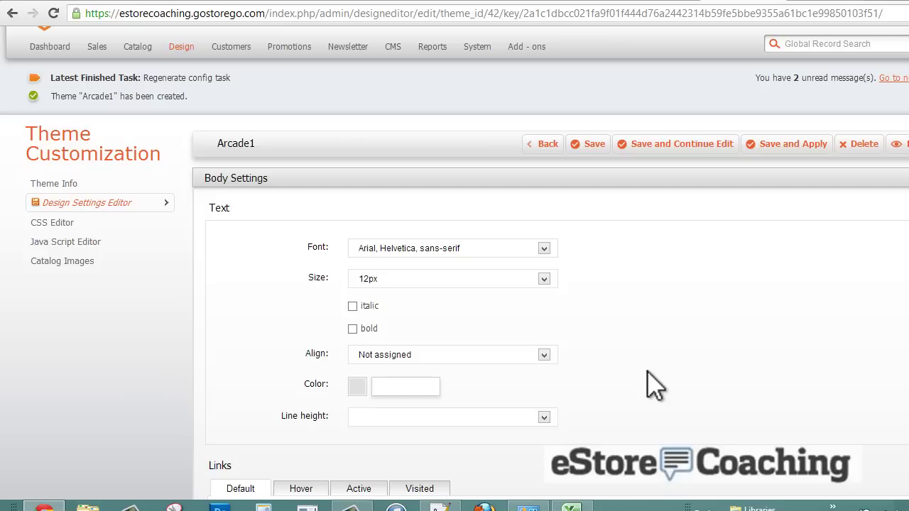
pyautogui.click(352, 330)
# - Set the body links' hover color to green #85FF59
pyautogui.scroll(-3, 302, 362)
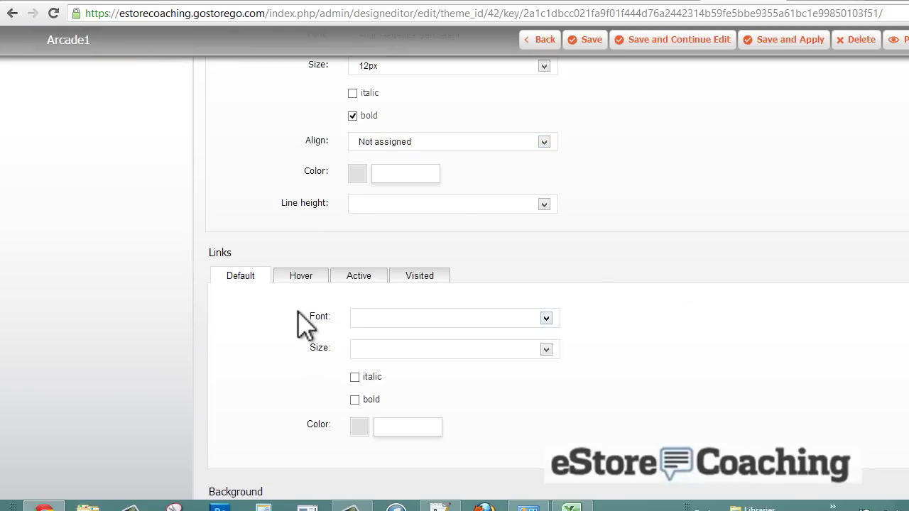
pyautogui.click(307, 283)
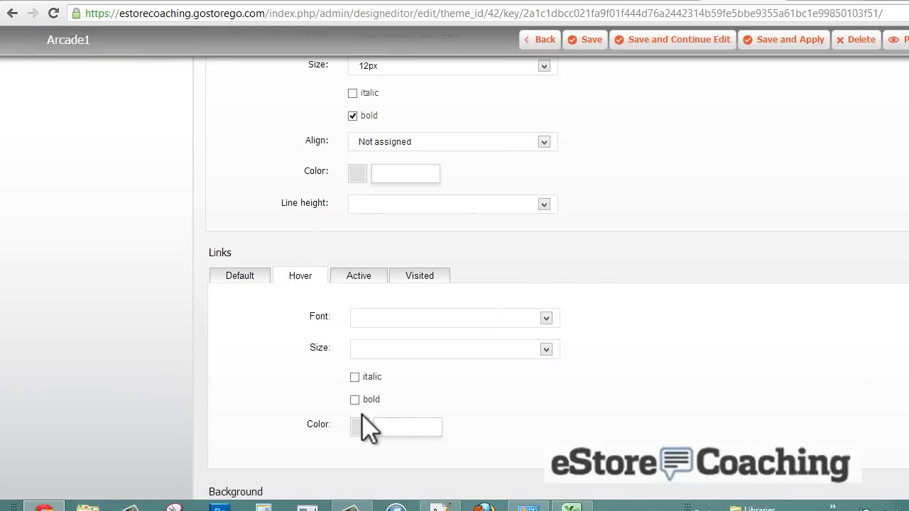
pyautogui.click(383, 426)
pyautogui.moveTo(409, 376); pyautogui.dragTo(421, 363)
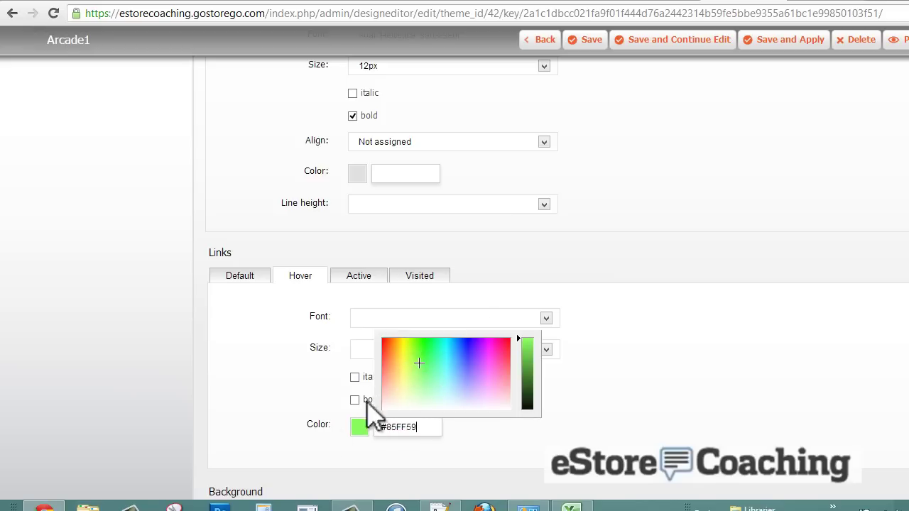
pyautogui.click(463, 440)
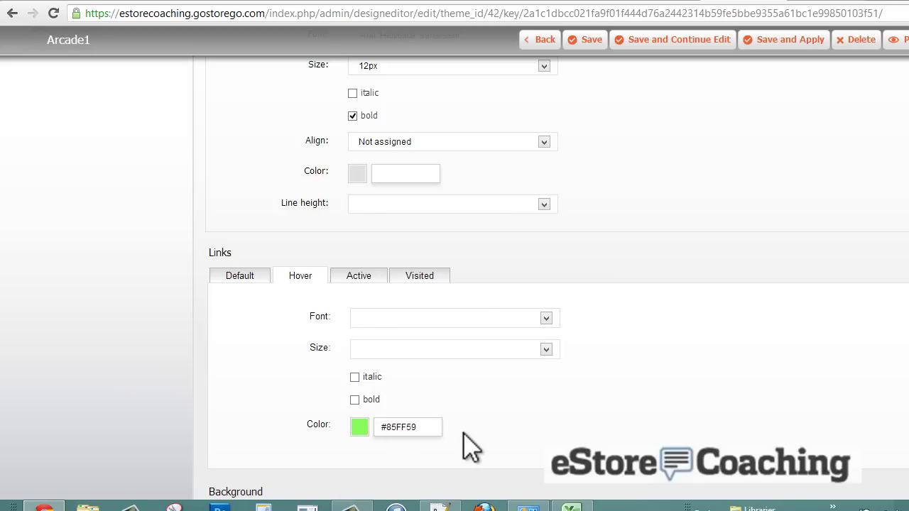
# - Set the body links' active color to pinkish red #FF476C
pyautogui.scroll(-1, 460, 419)
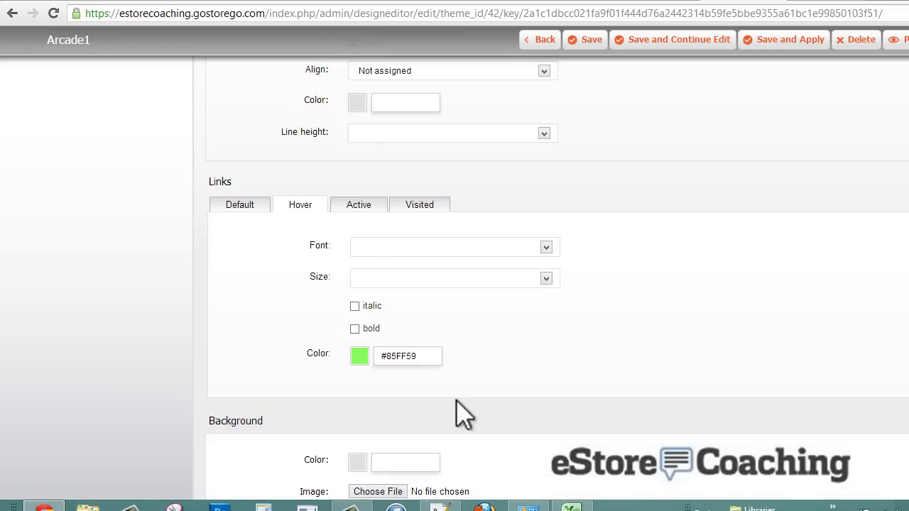
pyautogui.click(371, 208)
pyautogui.click(399, 355)
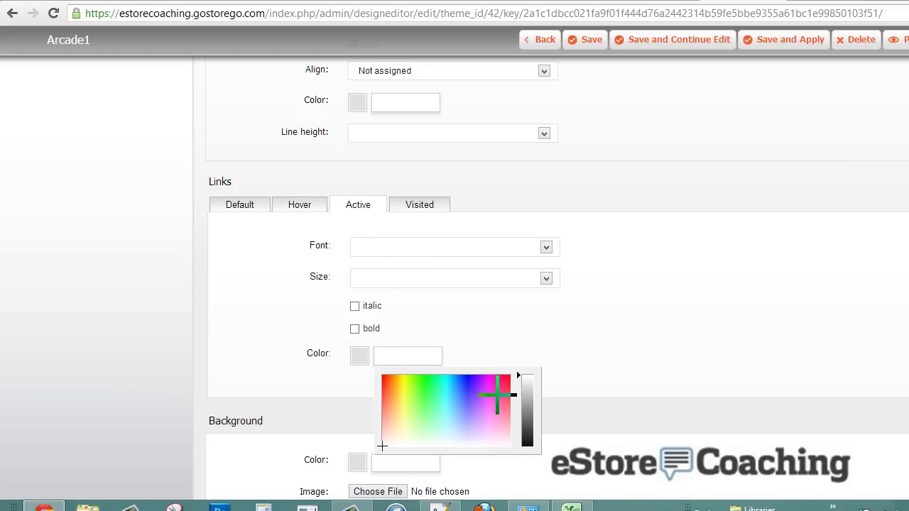
pyautogui.click(505, 395)
pyautogui.click(572, 363)
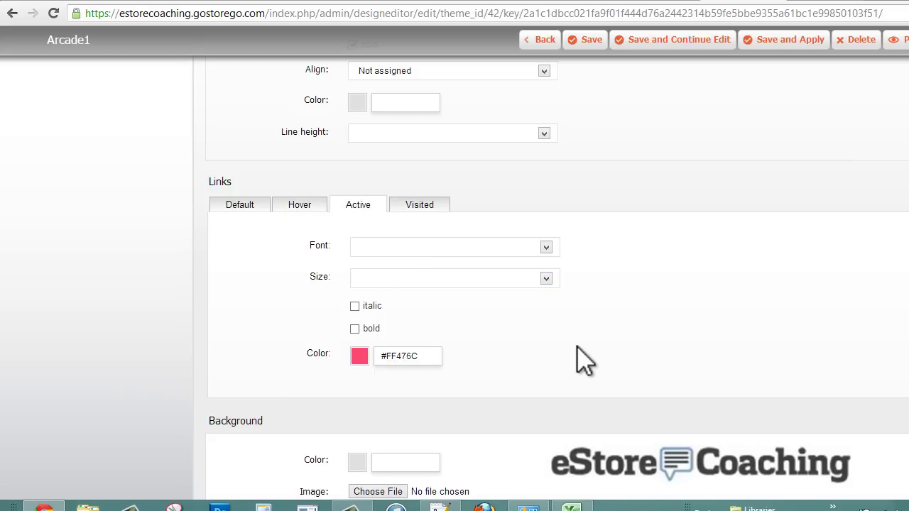
# - Examine the body background options and the Headings Settings, including the Page Title text, background and border options
pyautogui.scroll(-2, 578, 360)
pyautogui.scroll(-1, 583, 361)
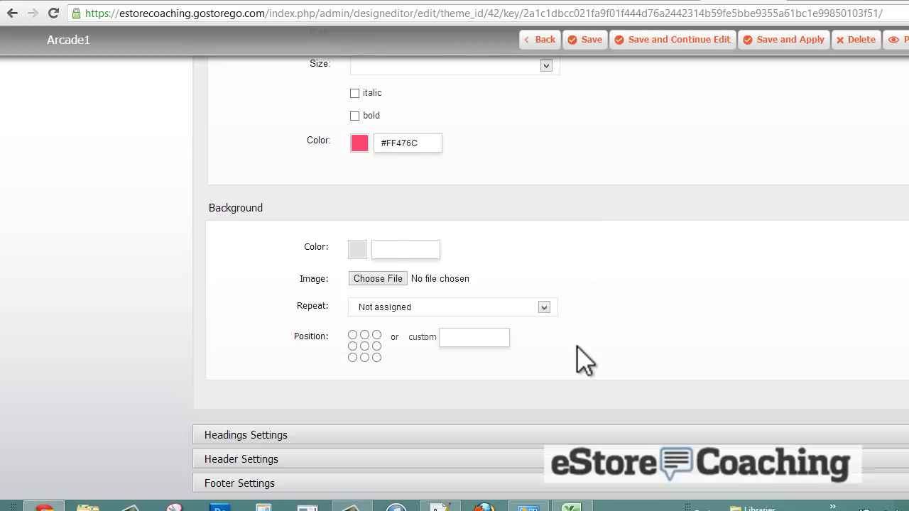
pyautogui.scroll(-1, 584, 360)
pyautogui.click(252, 366)
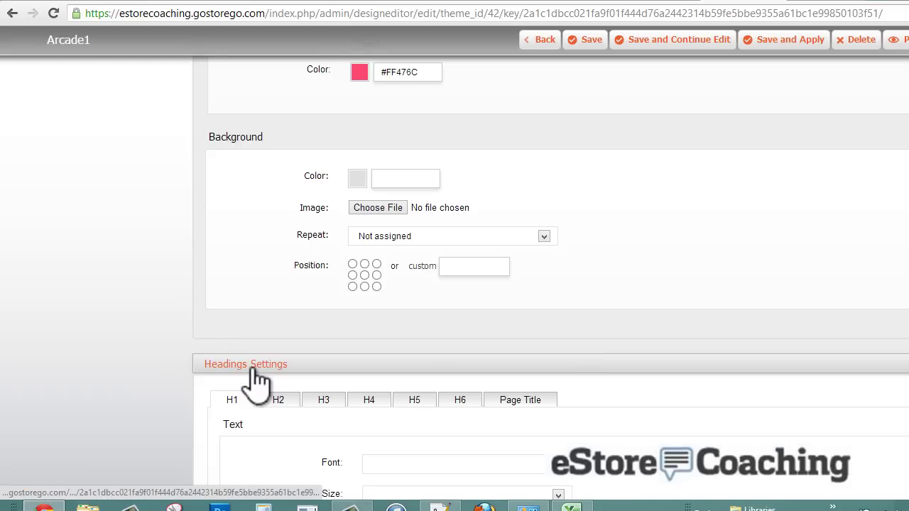
pyautogui.scroll(-3, 213, 383)
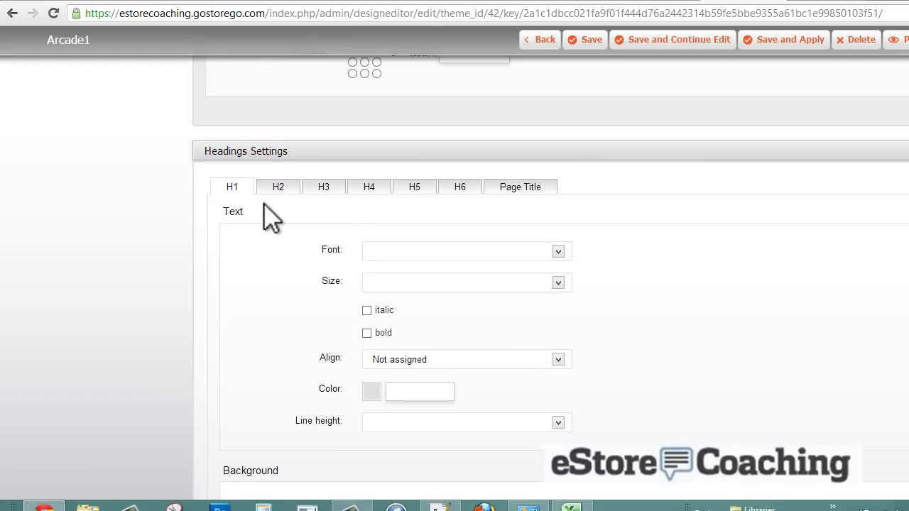
pyautogui.click(507, 189)
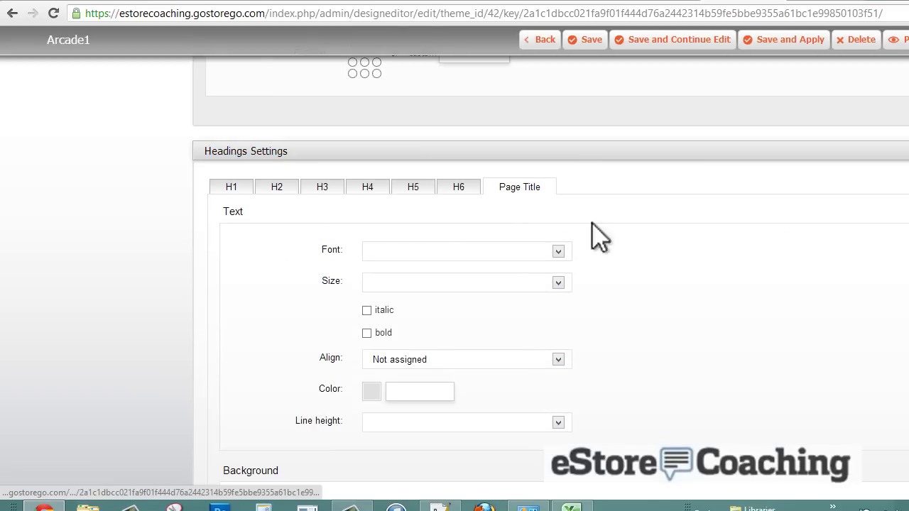
pyautogui.scroll(-2, 625, 247)
pyautogui.scroll(-2, 619, 253)
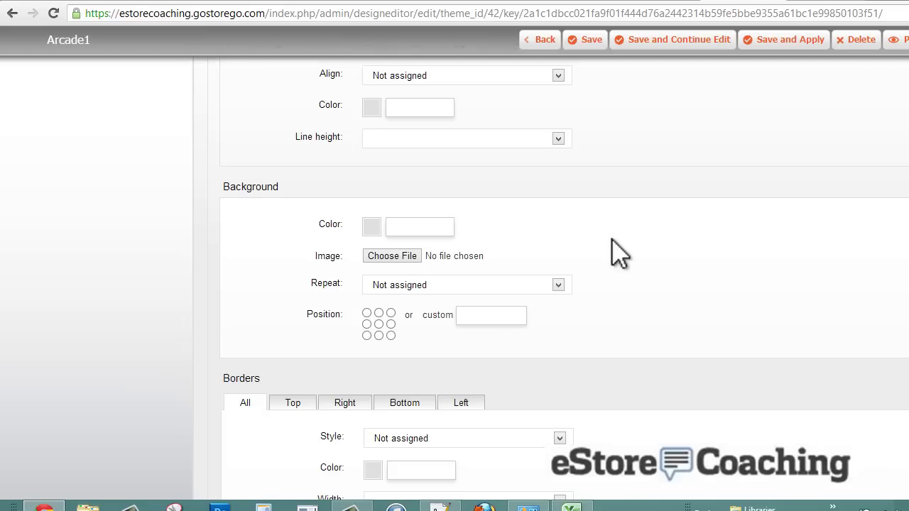
pyautogui.scroll(-1, 611, 253)
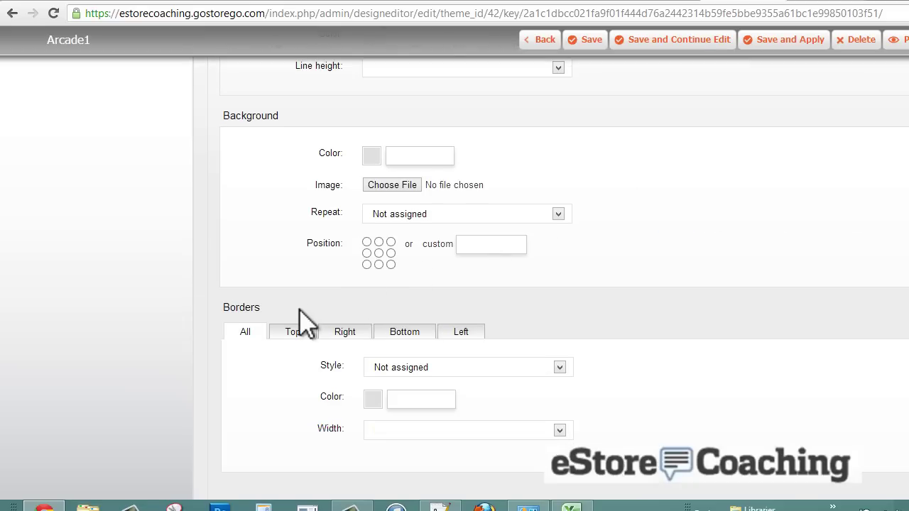
pyautogui.scroll(-1, 301, 325)
pyautogui.scroll(-2, 302, 325)
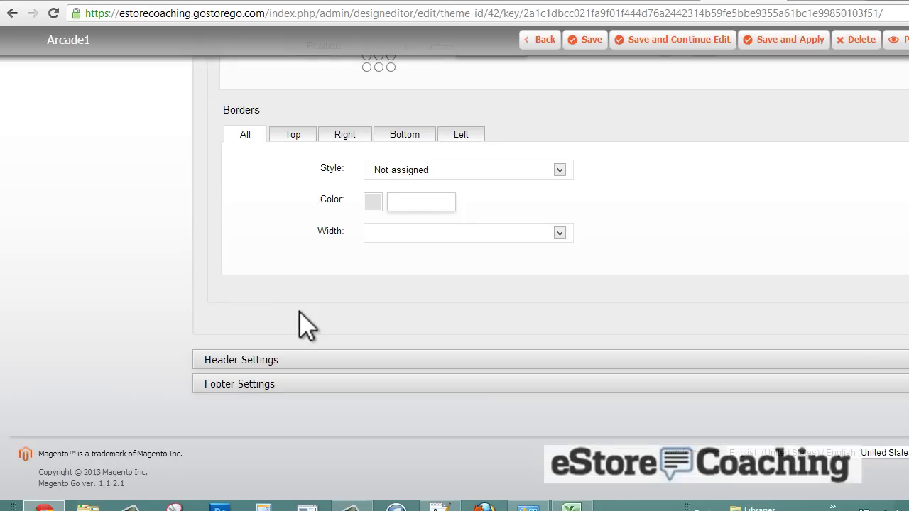
# - Choose logo_profile_pic.jpg as the logo image in the Header Settings
pyautogui.click(267, 361)
pyautogui.scroll(-1, 270, 370)
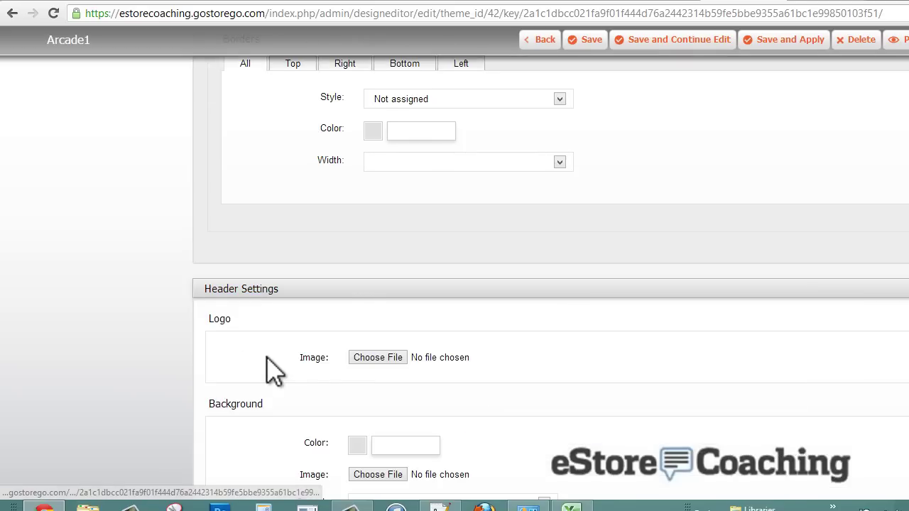
pyautogui.click(377, 357)
pyautogui.doubleClick(533, 221)
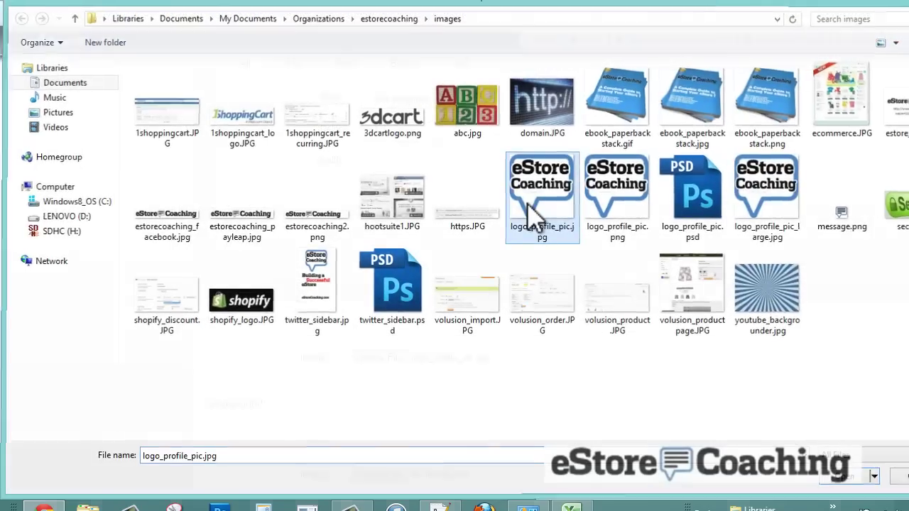
# - Set the background color in the Footer Settings to light pink #FFCFCF and look over the footer border options
pyautogui.scroll(-3, 533, 226)
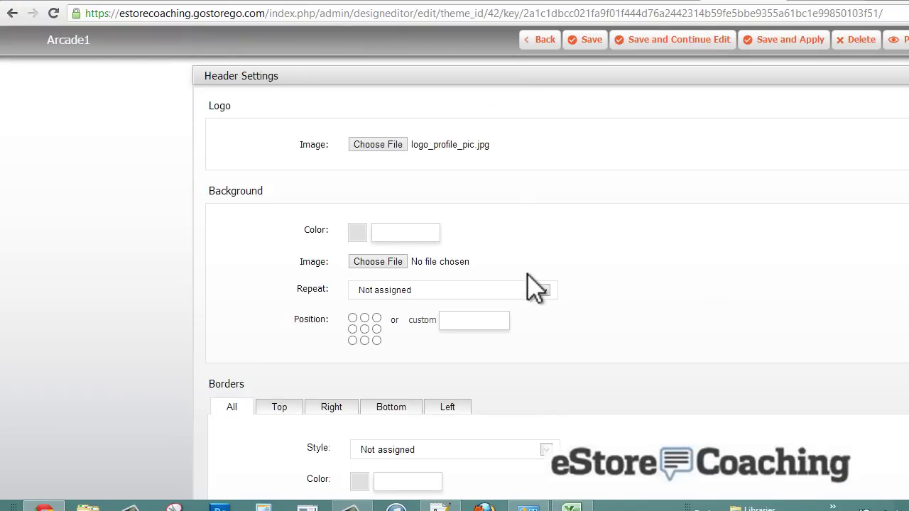
pyautogui.scroll(-3, 527, 284)
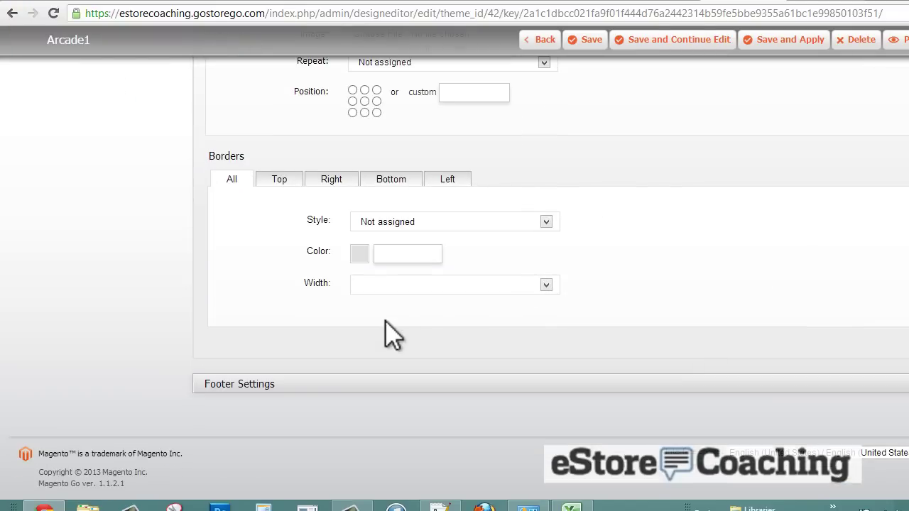
pyautogui.click(339, 387)
pyautogui.scroll(-2, 341, 397)
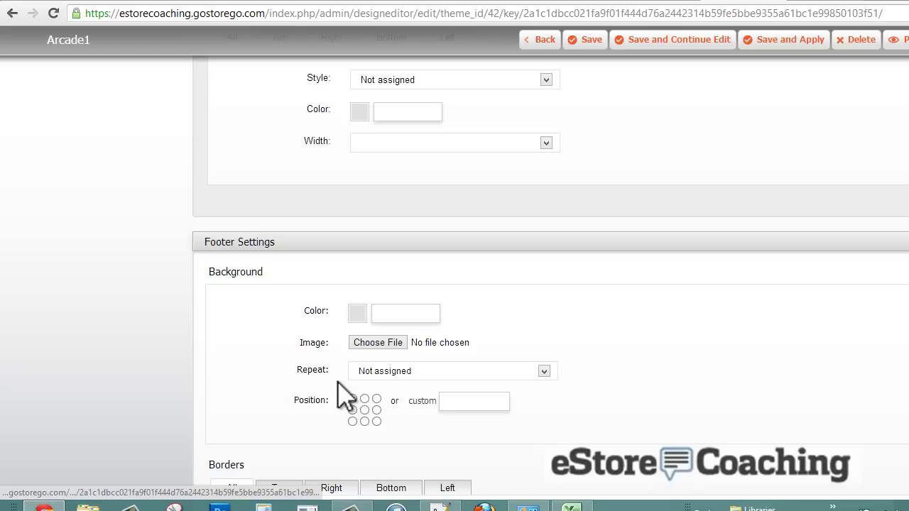
pyautogui.click(357, 313)
pyautogui.moveTo(485, 364); pyautogui.dragTo(510, 389)
pyautogui.click(597, 331)
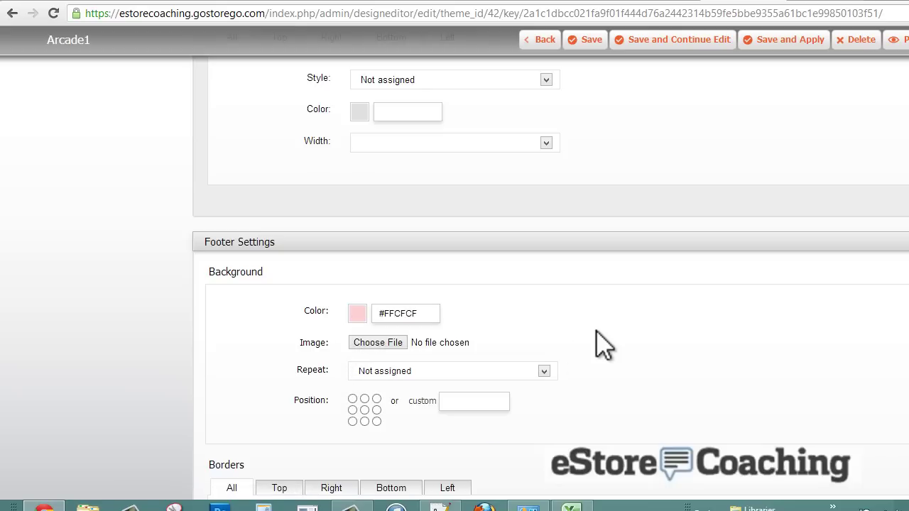
pyautogui.scroll(-4, 596, 331)
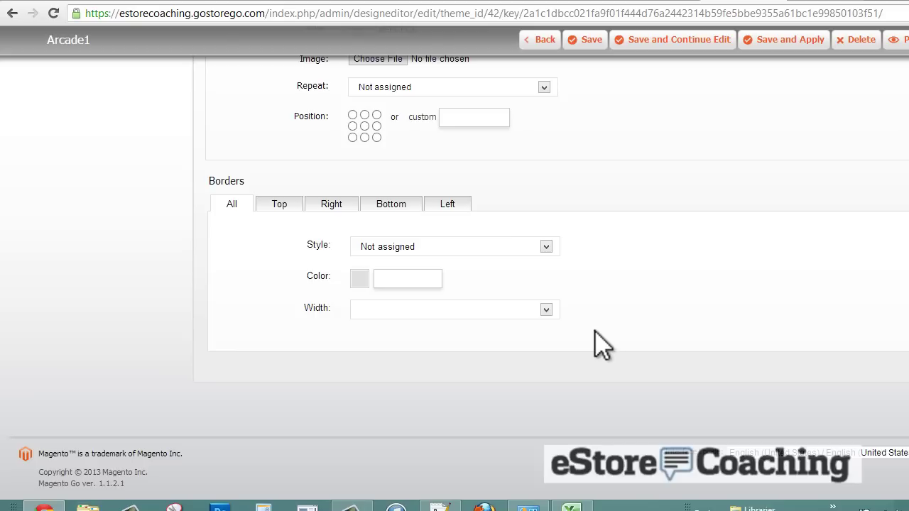
# - Save the customized Arcade1 theme and apply it to the store
pyautogui.scroll(5, 674, 344)
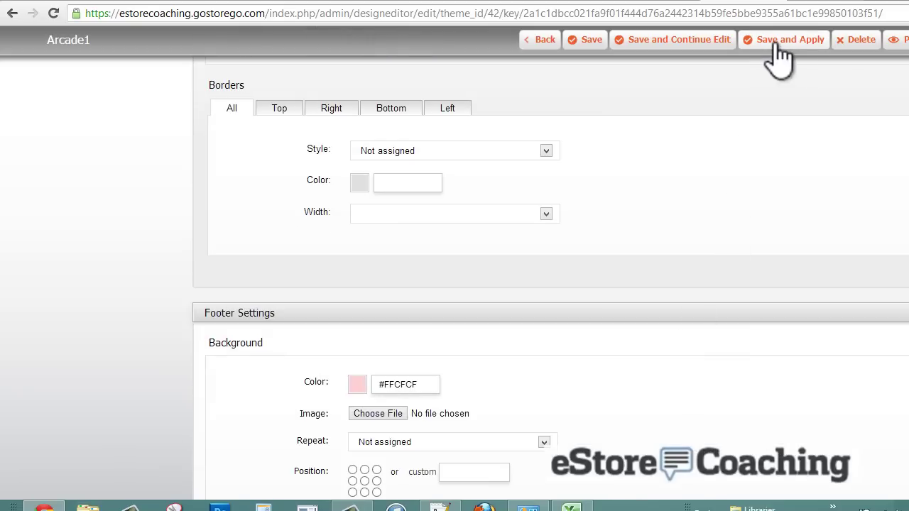
pyautogui.click(777, 43)
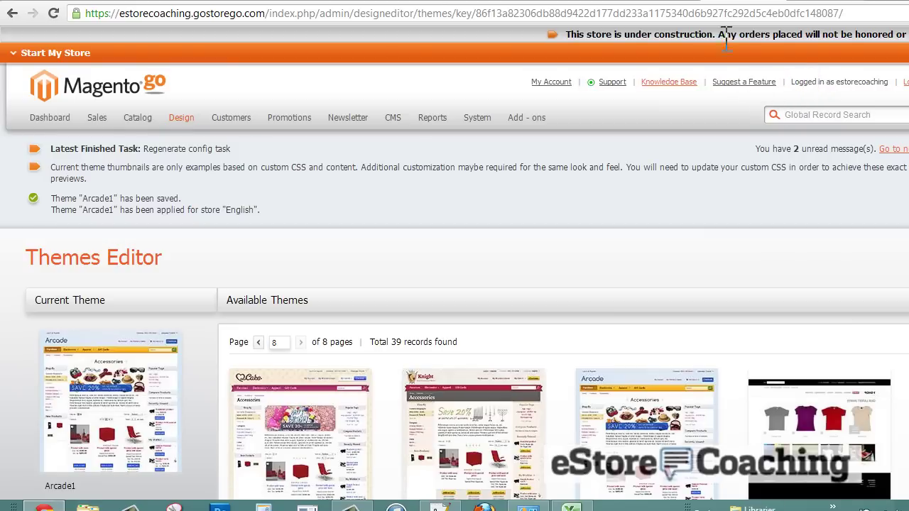
# - Open the estorecoaching storefront from the My Magento Go Stores account page and examine the home page's logo, link colors, headings and footer
pyautogui.click(606, 3)
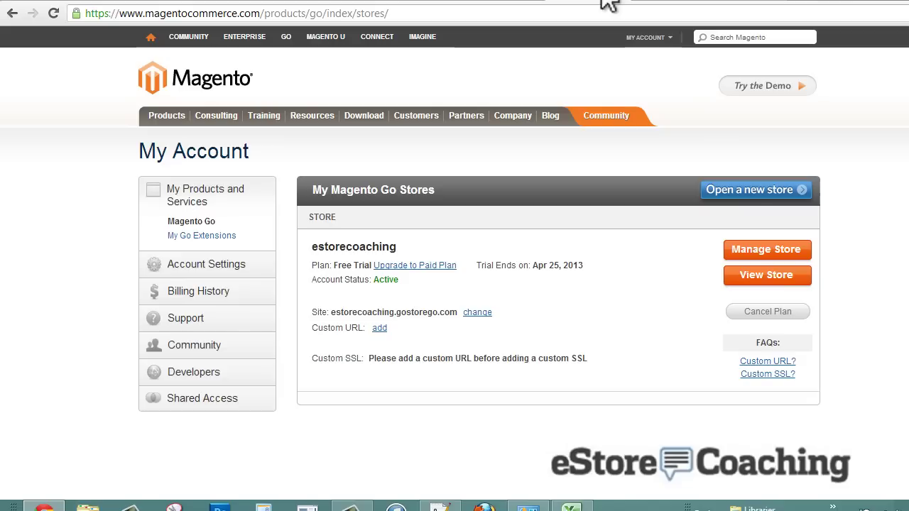
pyautogui.click(756, 275)
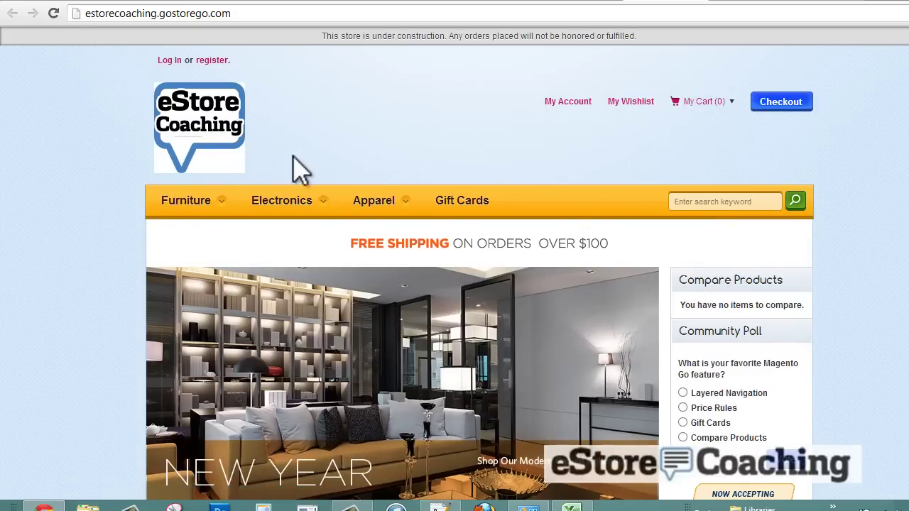
pyautogui.moveTo(381, 209)
pyautogui.moveTo(398, 252)
pyautogui.scroll(-1, 898, 159)
pyautogui.scroll(-3, 900, 174)
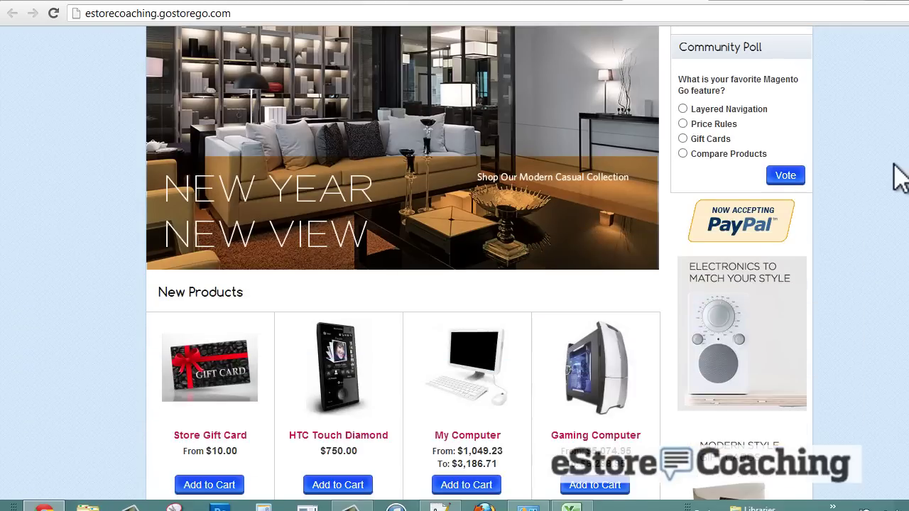
pyautogui.scroll(-7, 900, 178)
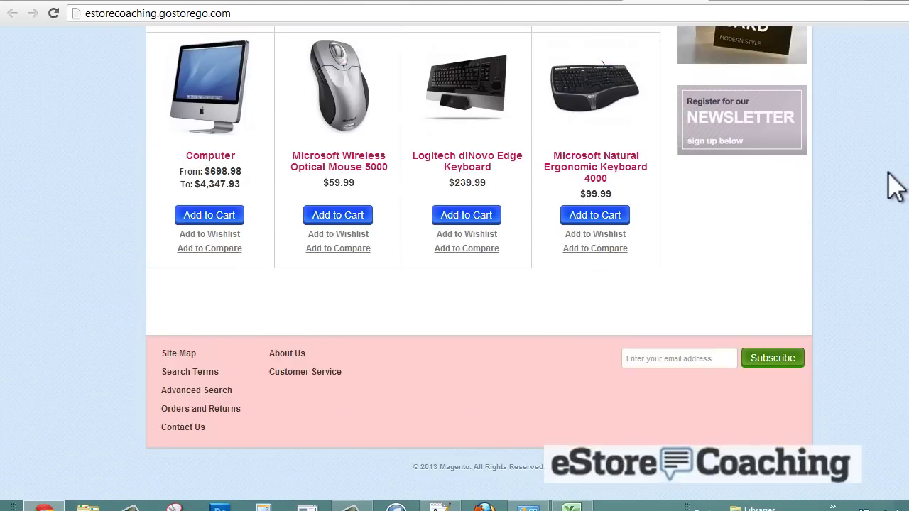
pyautogui.scroll(5, 896, 186)
pyautogui.scroll(2, 887, 184)
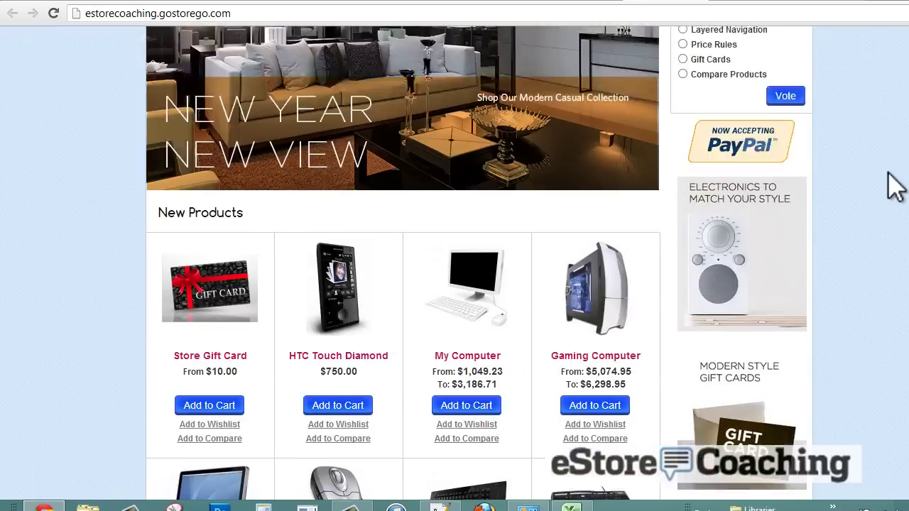
pyautogui.scroll(-2, 887, 184)
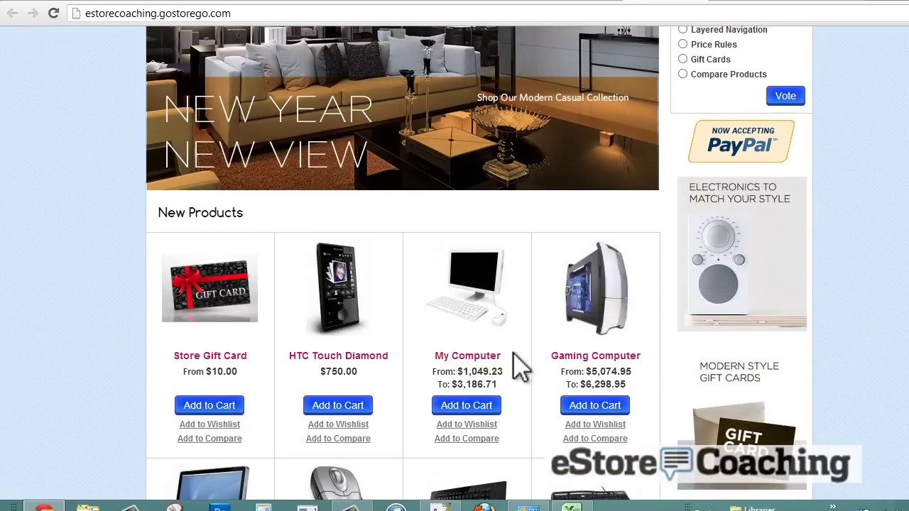
# - Open the My Computer product page in the storefront and look over its details, product tags and footer
pyautogui.click(434, 355)
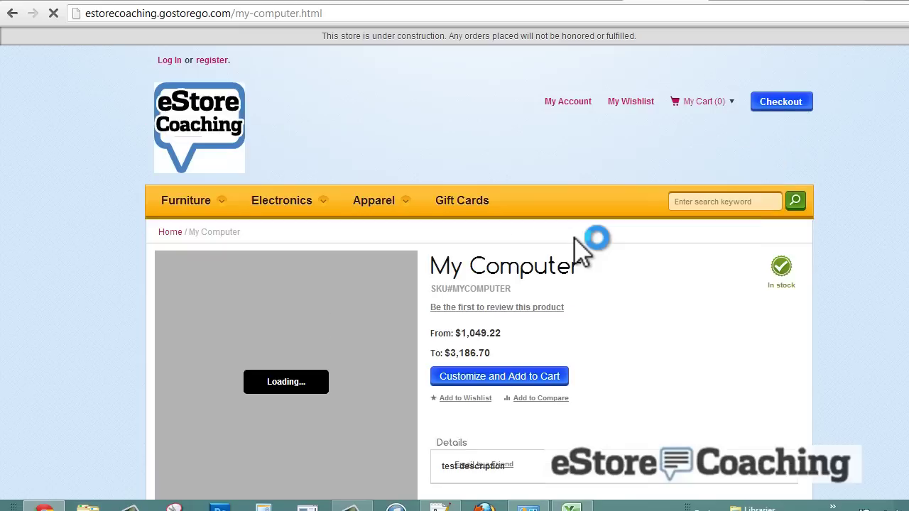
pyautogui.scroll(-3, 582, 259)
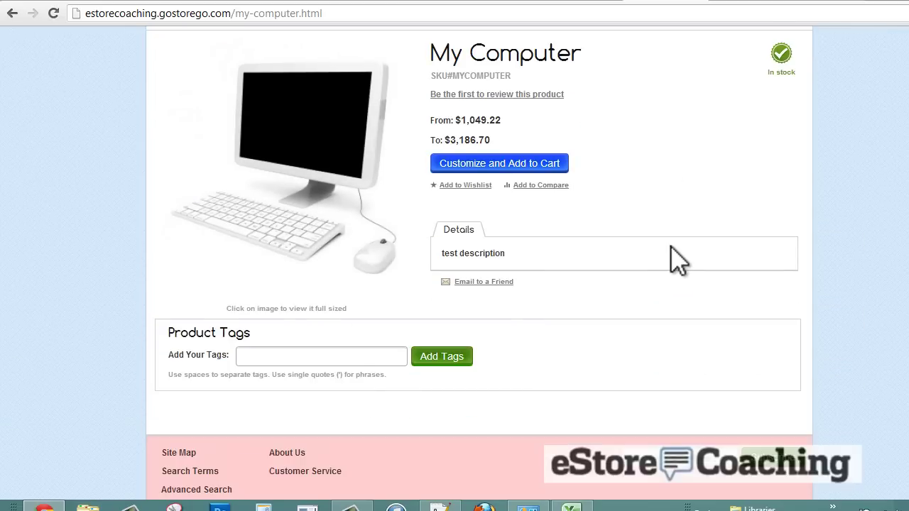
pyautogui.scroll(-1, 678, 263)
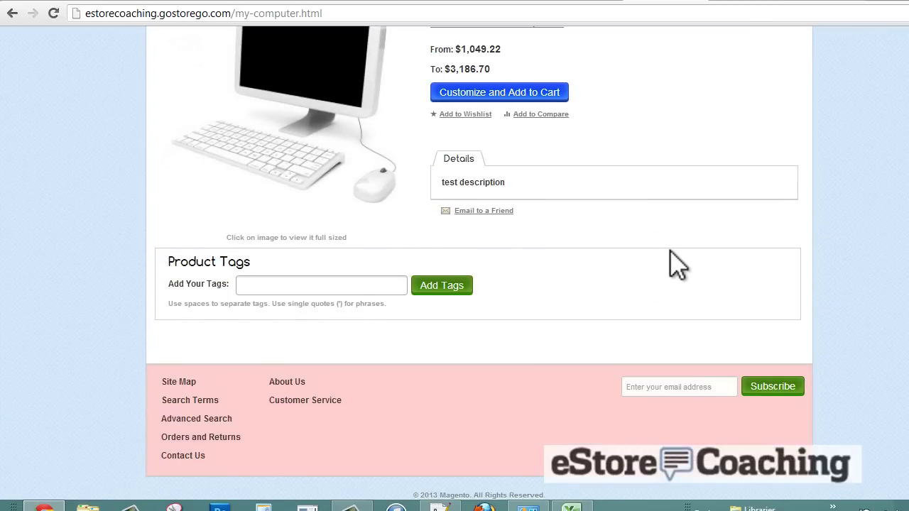
pyautogui.scroll(4, 653, 257)
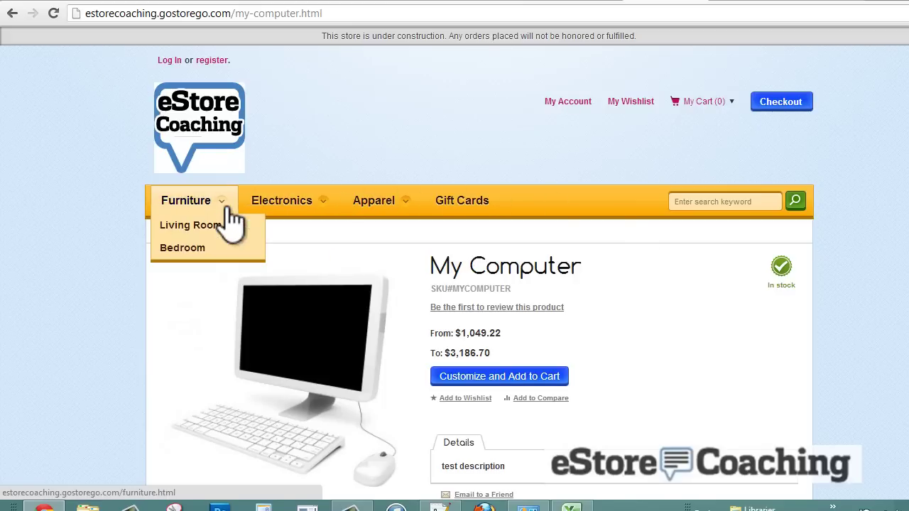
# - Return to the store admin, open Set your Store Logo in the Start My Store guide, and choose logo_profile_pic.jpg as the website logo
pyautogui.click(589, 3)
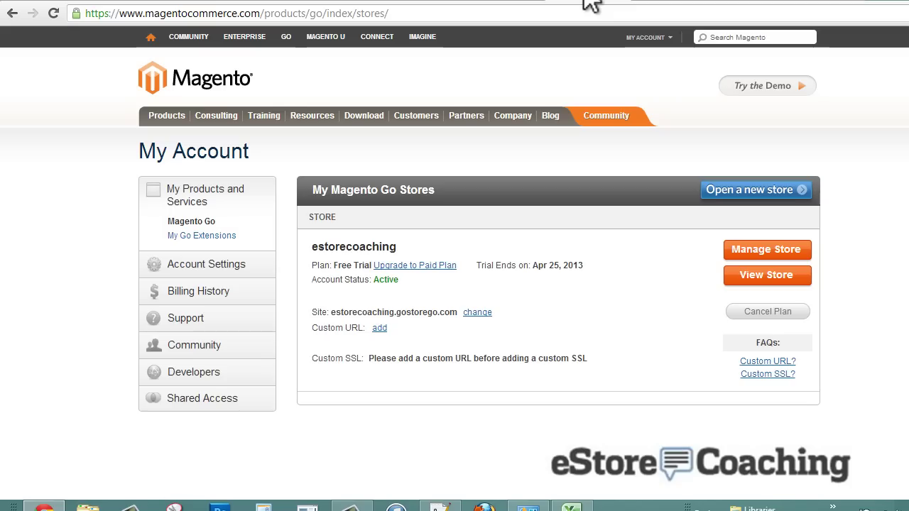
pyautogui.click(742, 3)
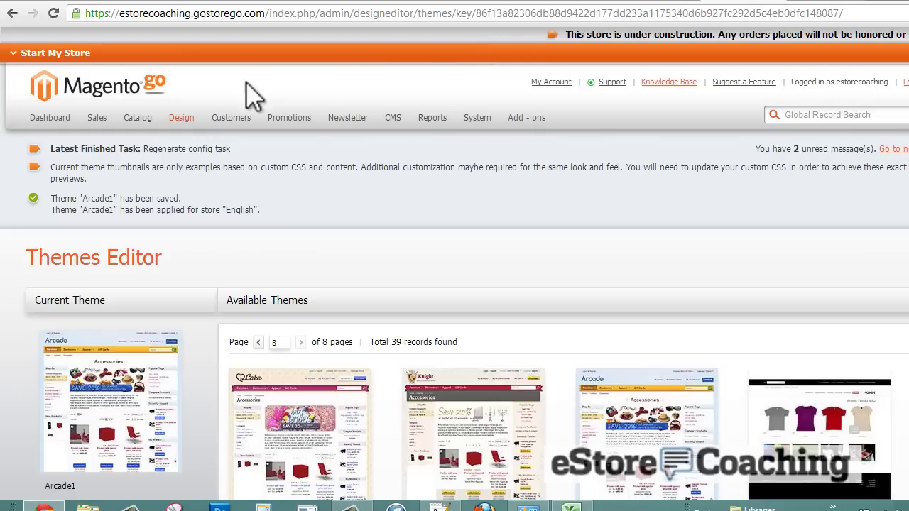
pyautogui.click(76, 54)
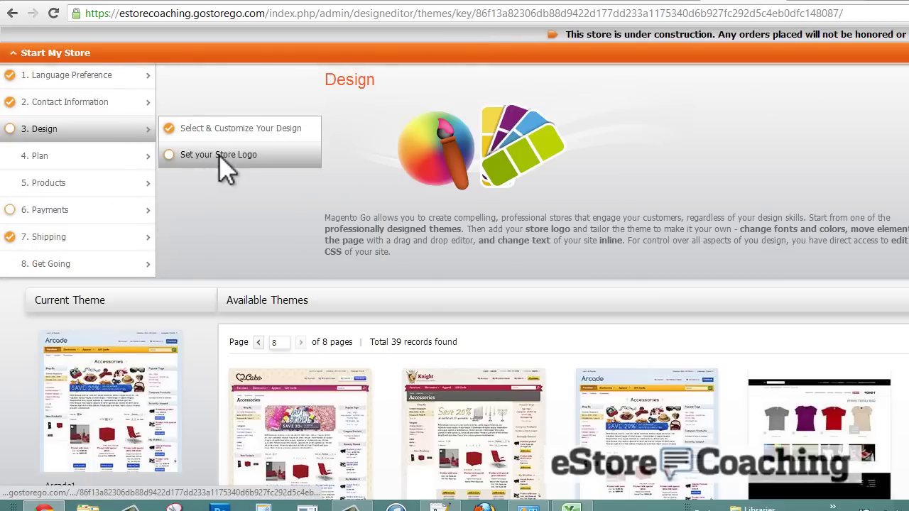
pyautogui.click(218, 156)
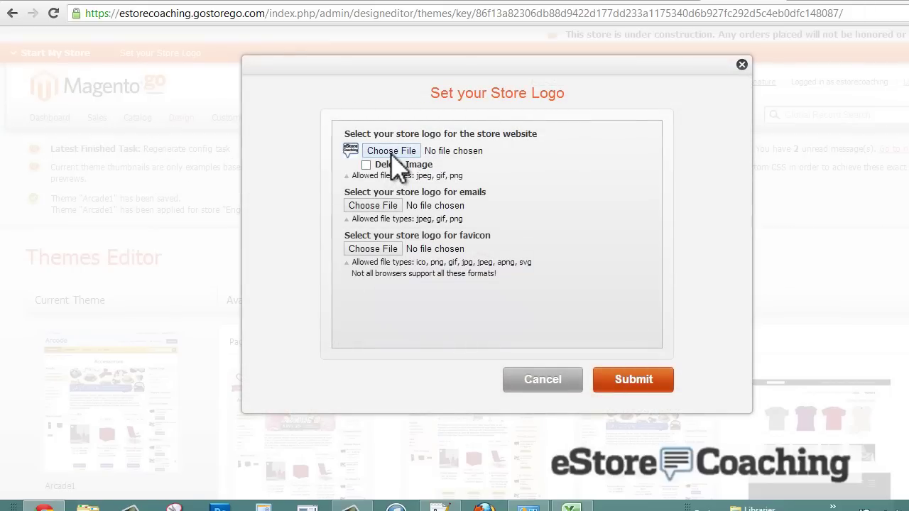
pyautogui.click(391, 152)
pyautogui.click(558, 195)
pyautogui.doubleClick(557, 196)
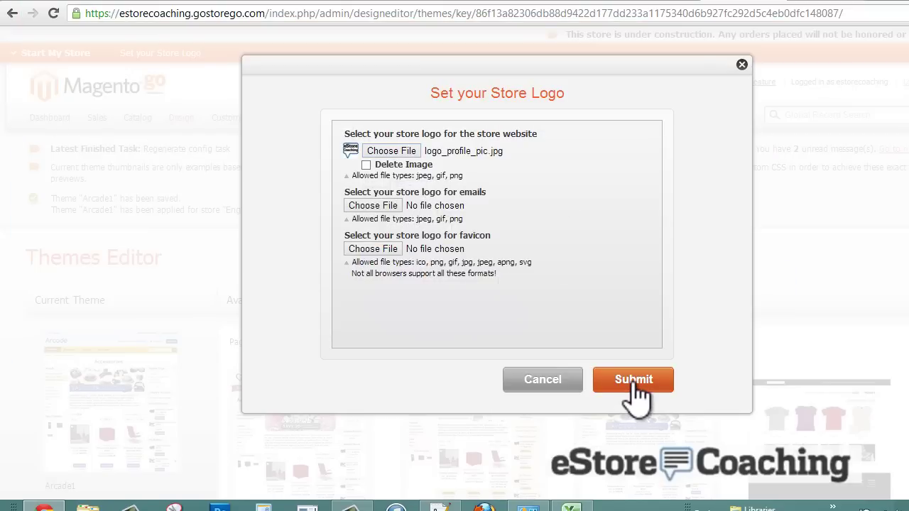
# - Choose logo_profile_pic.jpg as the email logo and message.png as the favicon, and submit the store logo settings
pyautogui.click(394, 208)
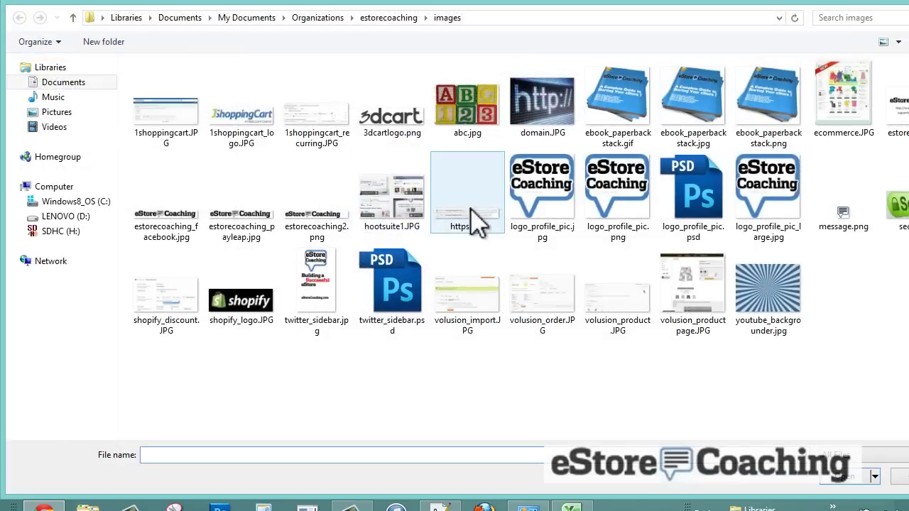
pyautogui.doubleClick(545, 195)
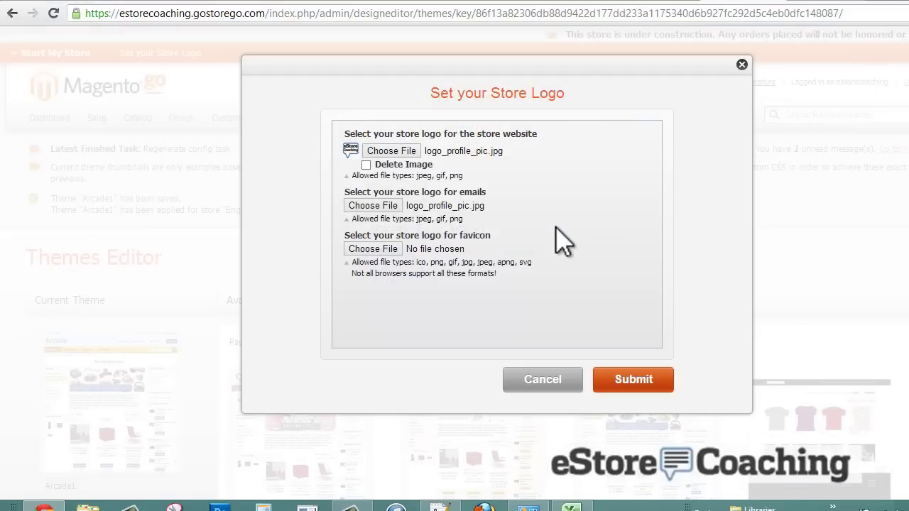
pyautogui.click(628, 378)
pyautogui.click(398, 249)
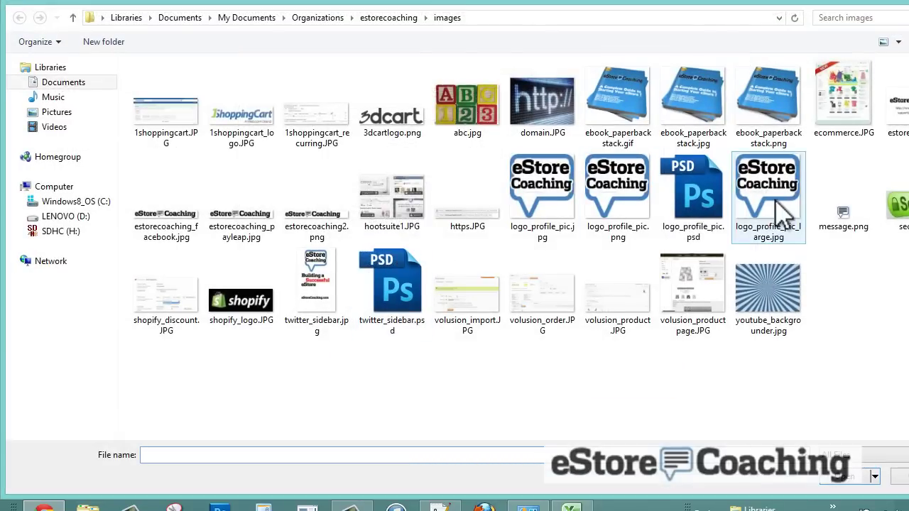
pyautogui.doubleClick(834, 213)
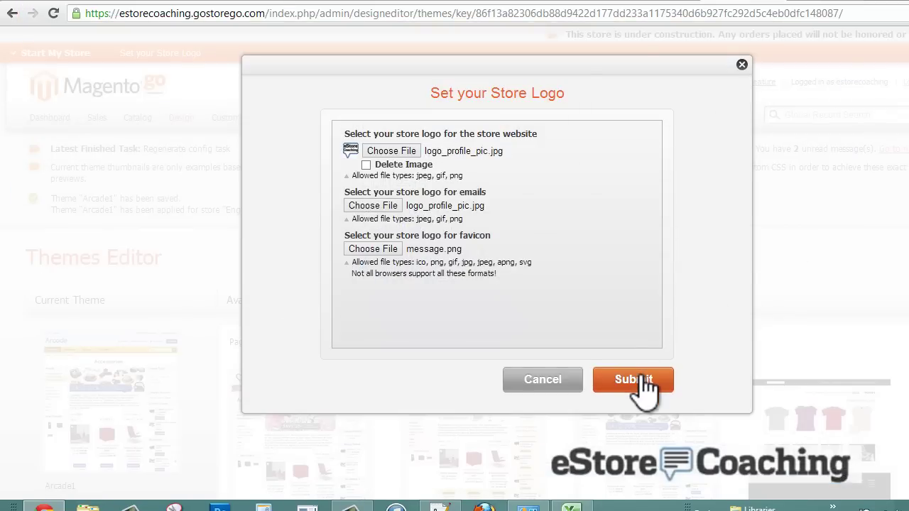
pyautogui.click(642, 384)
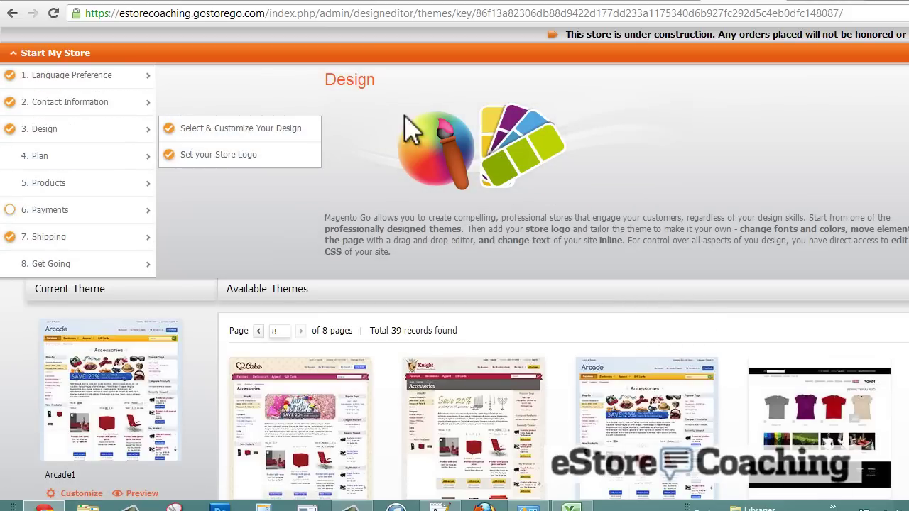
# - Look at the guide's Plan stage, and start Create New Products from the Products stage, continuing past its introduction
pyautogui.moveTo(142, 158)
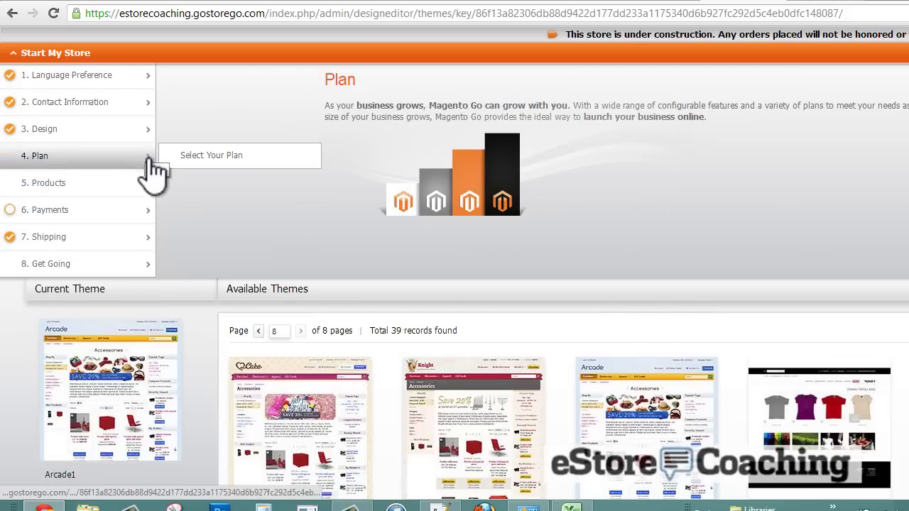
pyautogui.click(186, 169)
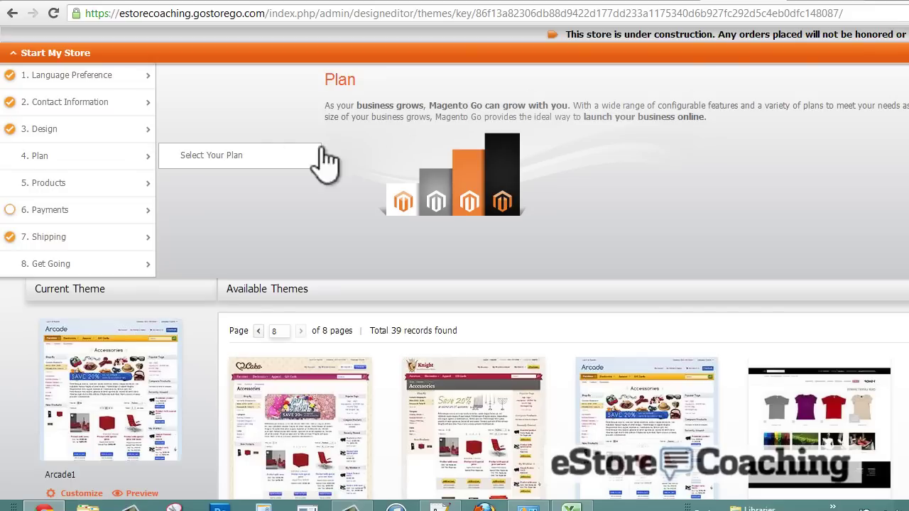
pyautogui.moveTo(130, 190)
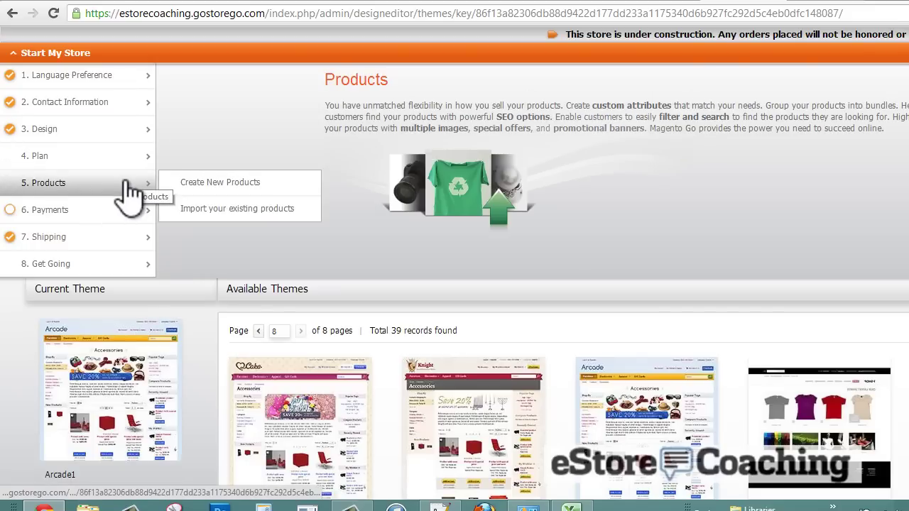
pyautogui.click(198, 186)
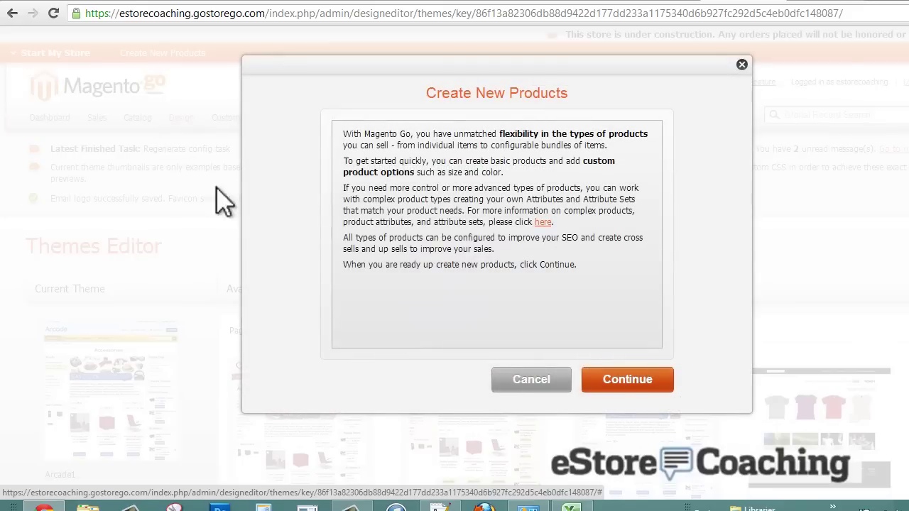
pyautogui.click(639, 377)
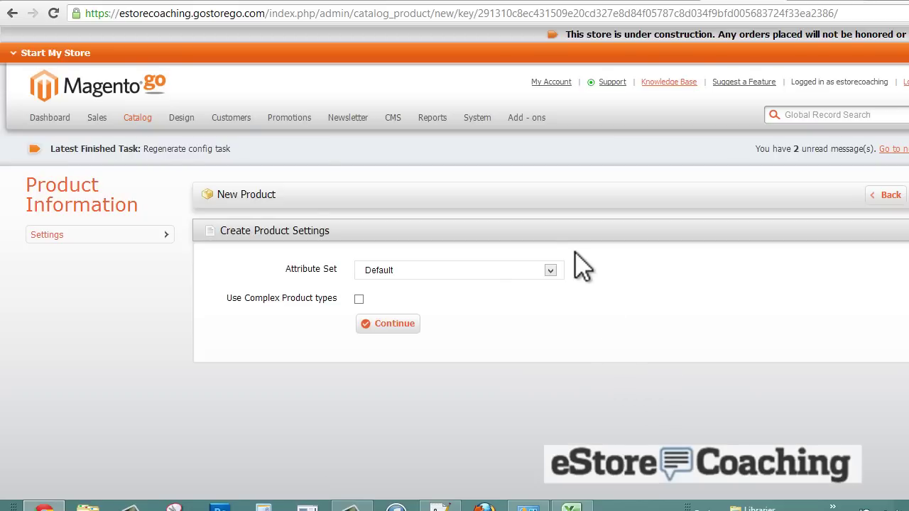
# - Keep the Default attribute set, enable complex product types, choose Simple Product as the product type, and continue to the product form
pyautogui.click(418, 272)
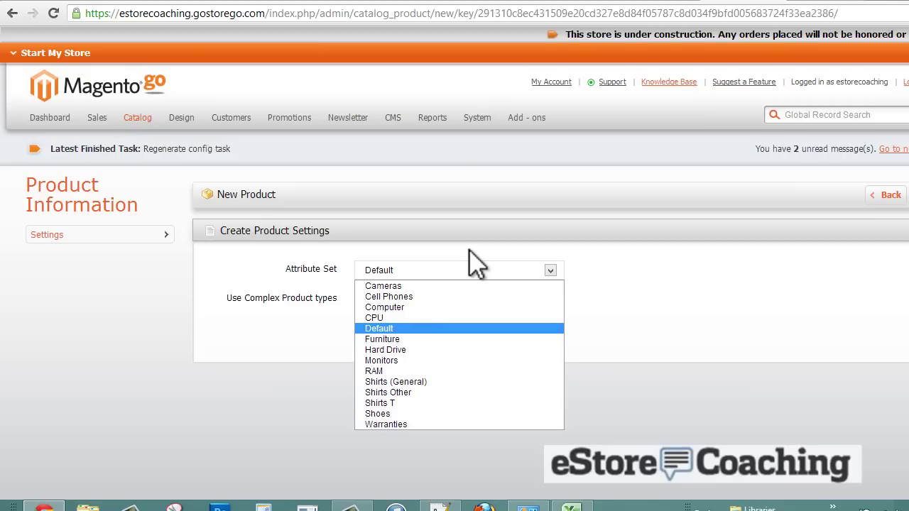
pyautogui.click(475, 266)
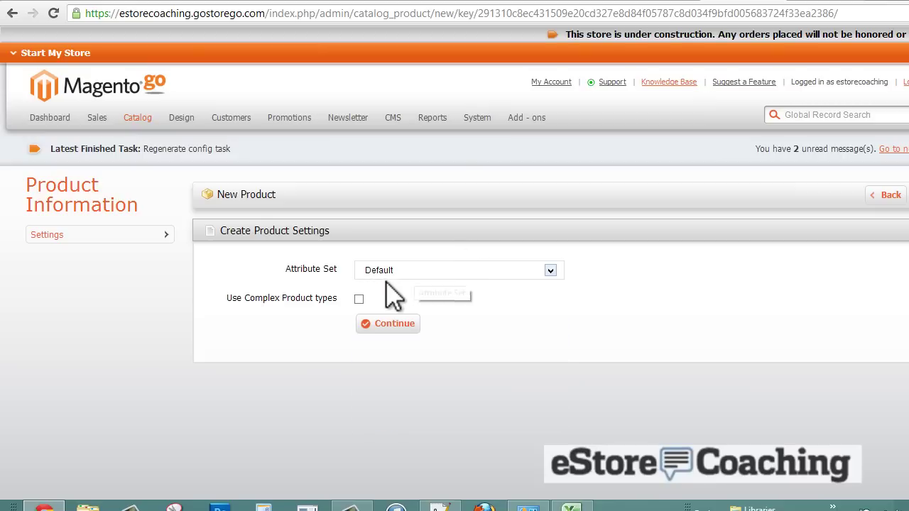
pyautogui.click(359, 300)
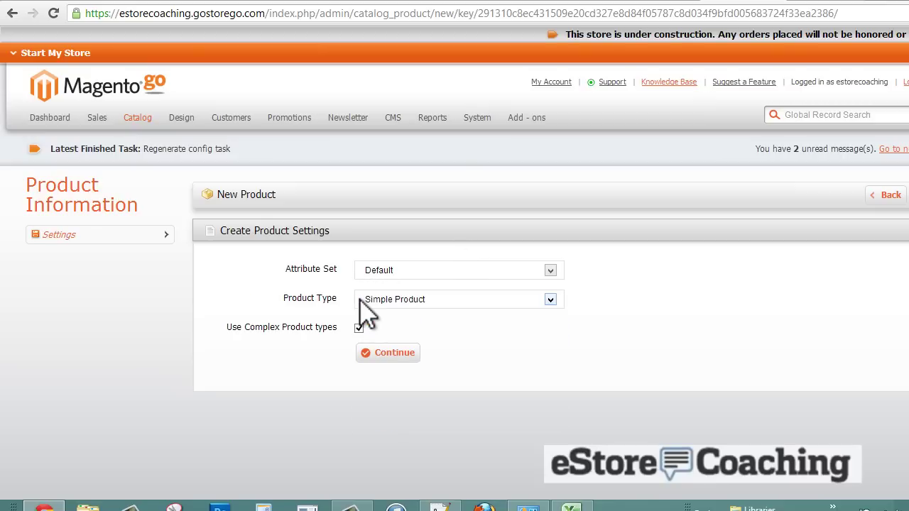
pyautogui.click(394, 312)
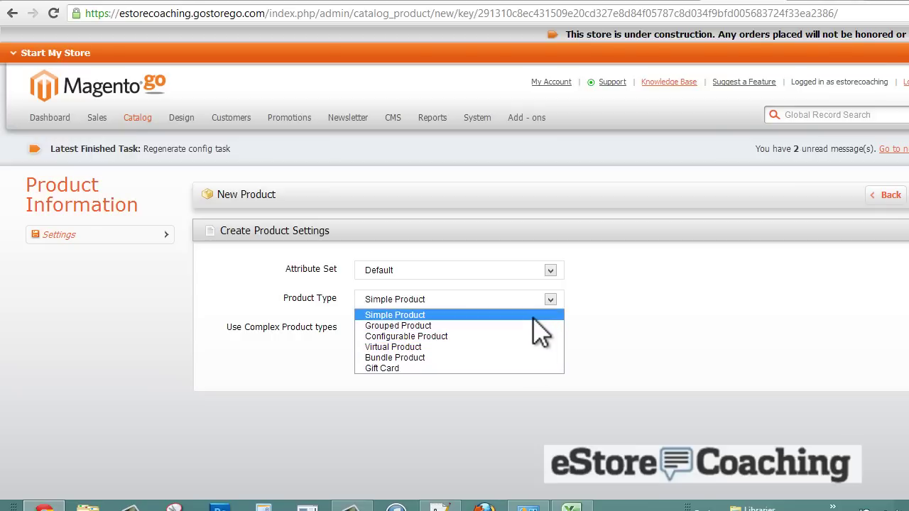
pyautogui.click(532, 316)
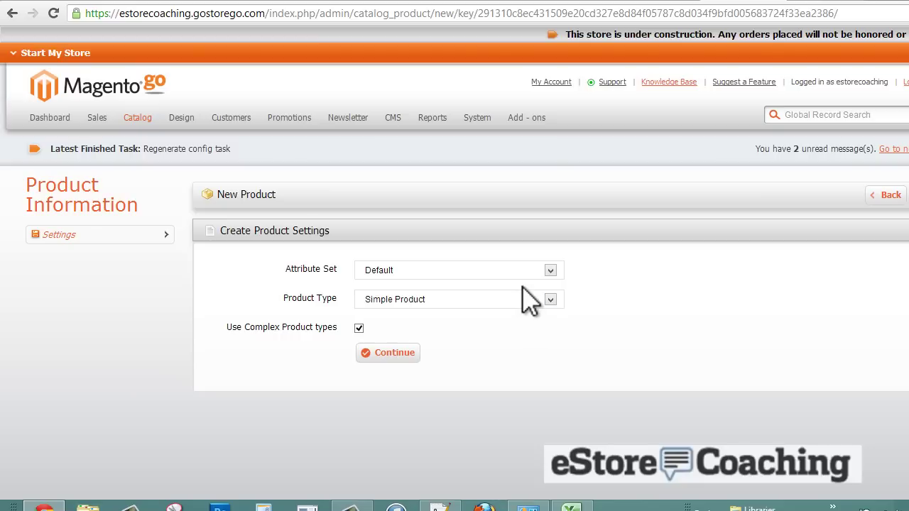
pyautogui.click(399, 354)
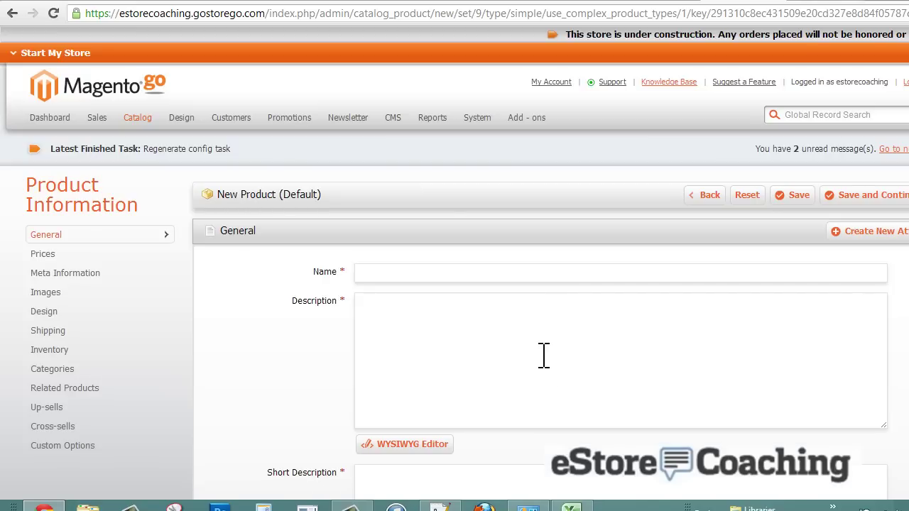
# - Enter "Nike Polo" as the product name and "Some short description of Nike Polo" as the description
pyautogui.click(542, 277)
pyautogui.write('Nike Polo')
pyautogui.press('Tab')
pyautogui.write('Some s')
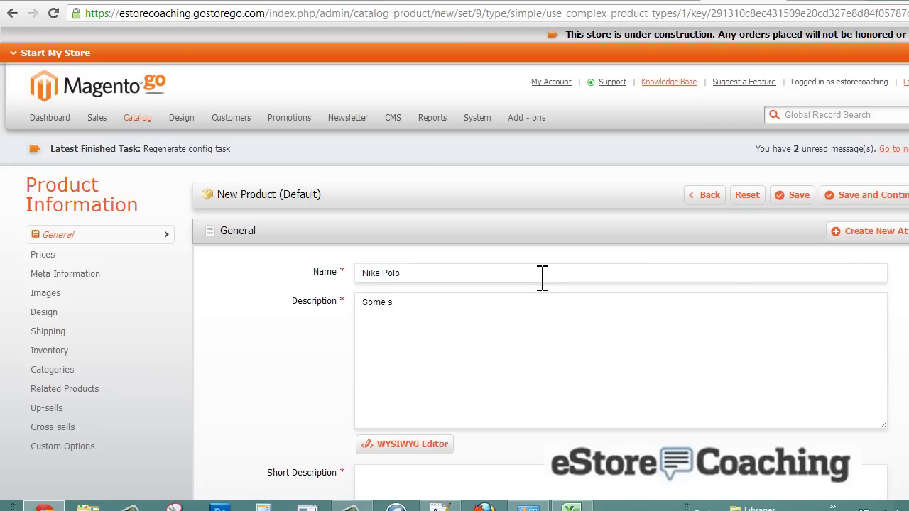
pyautogui.write('hort description of Nike Polo')
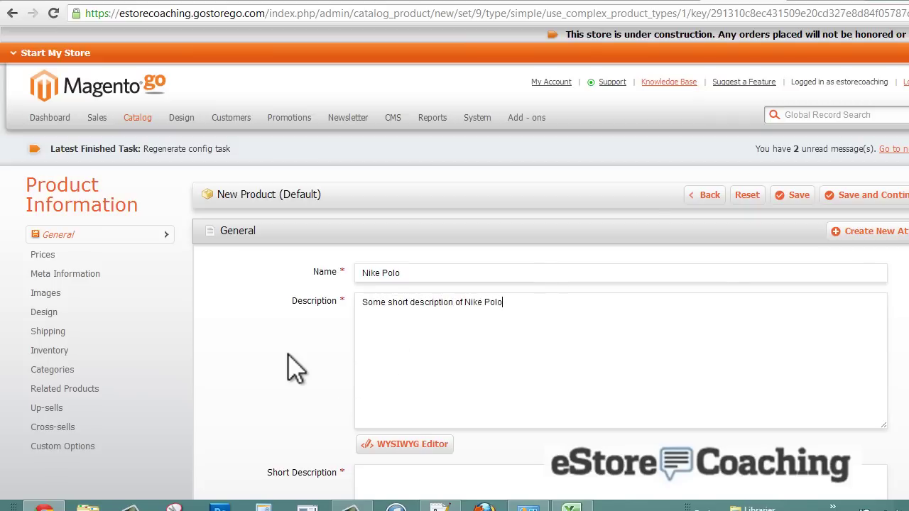
# - Copy the product's description text into the Short Description field
pyautogui.scroll(-2, 291, 376)
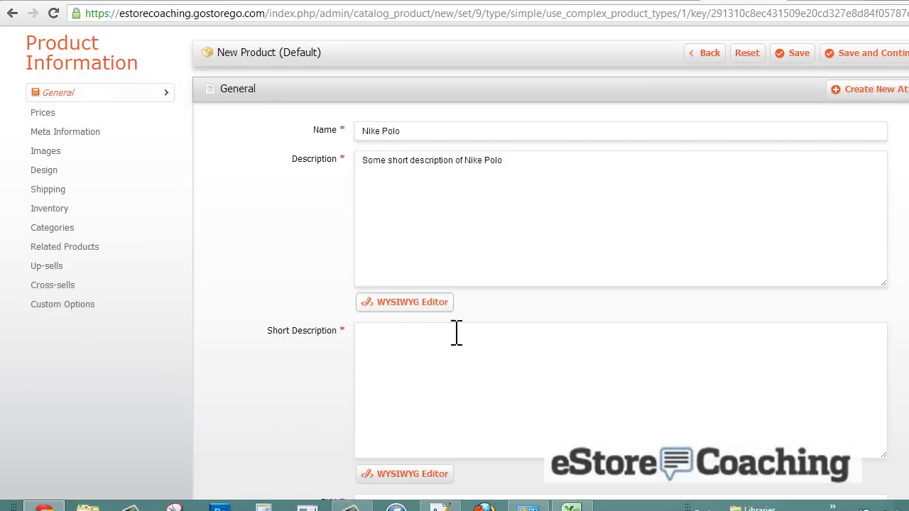
pyautogui.moveTo(535, 183); pyautogui.dragTo(290, 181)
pyautogui.hotkey('ctrl', 'c')
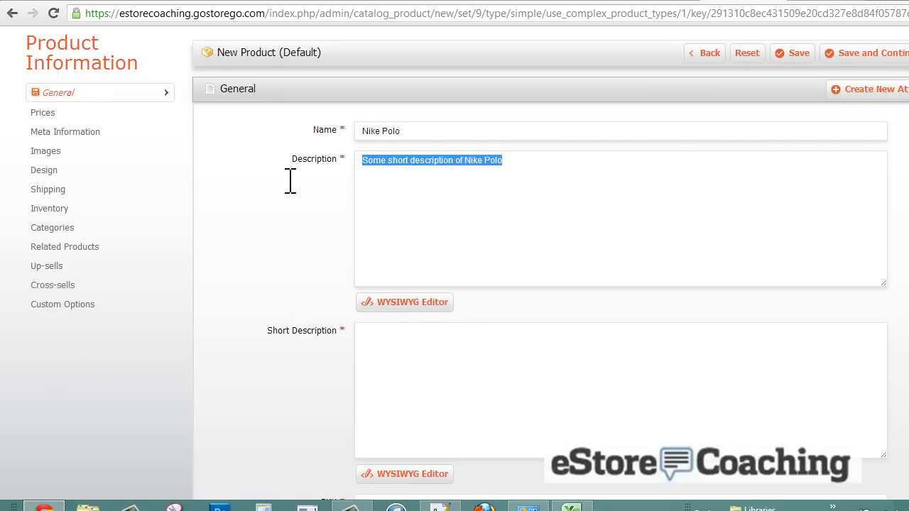
pyautogui.click(450, 381)
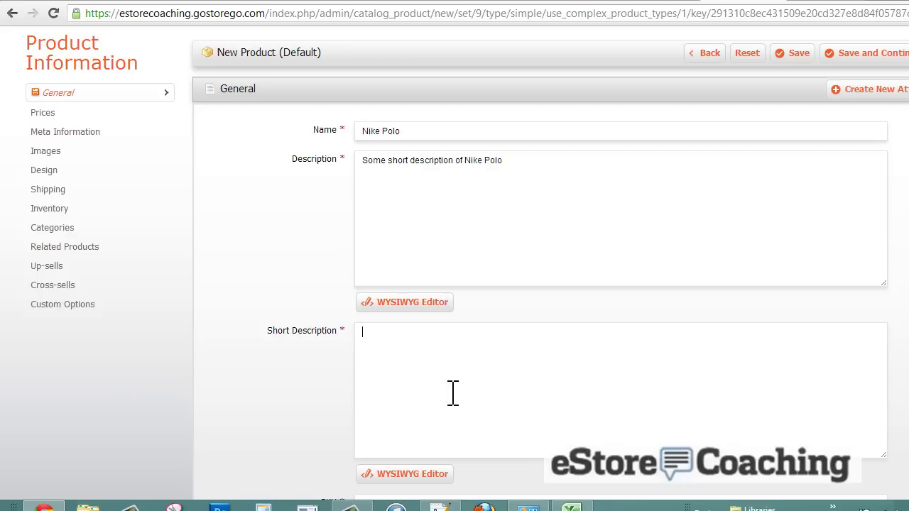
pyautogui.hotkey('ctrl', 'v')
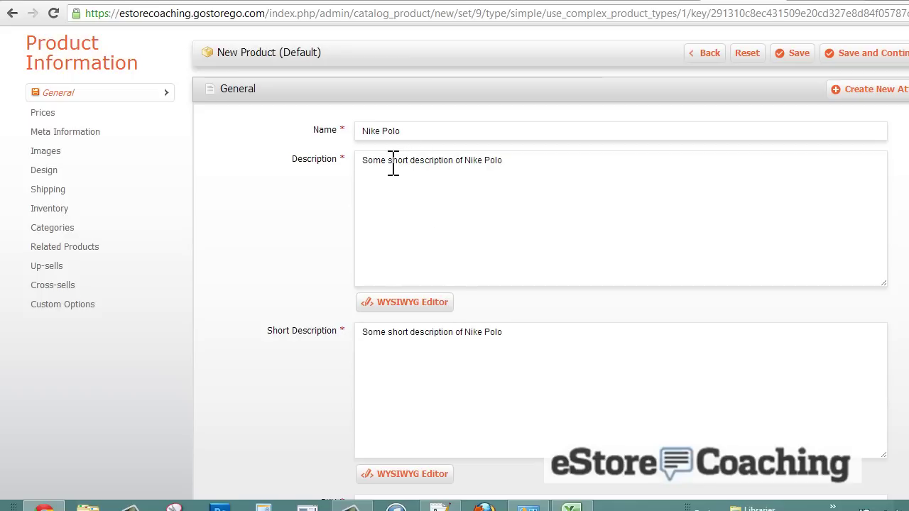
# - Change the wording of the main description to "Some long description of Nike Polo"
pyautogui.press('Delete')
pyautogui.press('Delete')
pyautogui.press('Delete')
pyautogui.press('Delete')
pyautogui.press('Delete')
pyautogui.press('Delete')
pyautogui.write('long')
# - Set the product's SKU to NIKE11, weight to 1, status to Enabled and tax class to None
pyautogui.scroll(-3, 355, 241)
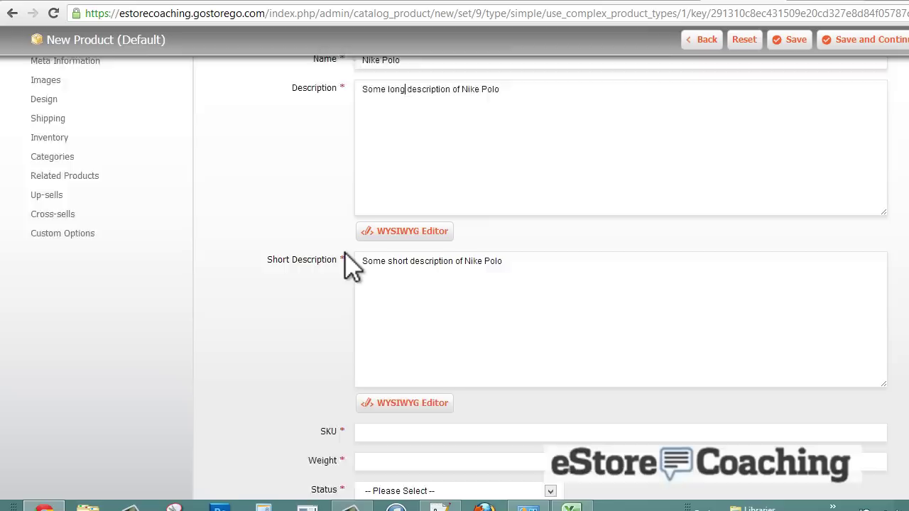
pyautogui.click(365, 291)
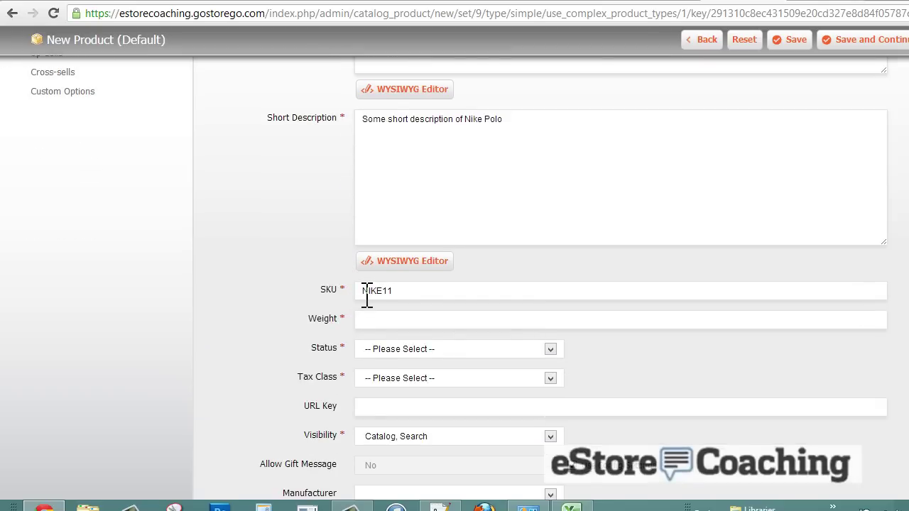
pyautogui.click(392, 321)
pyautogui.write('1')
pyautogui.click(400, 349)
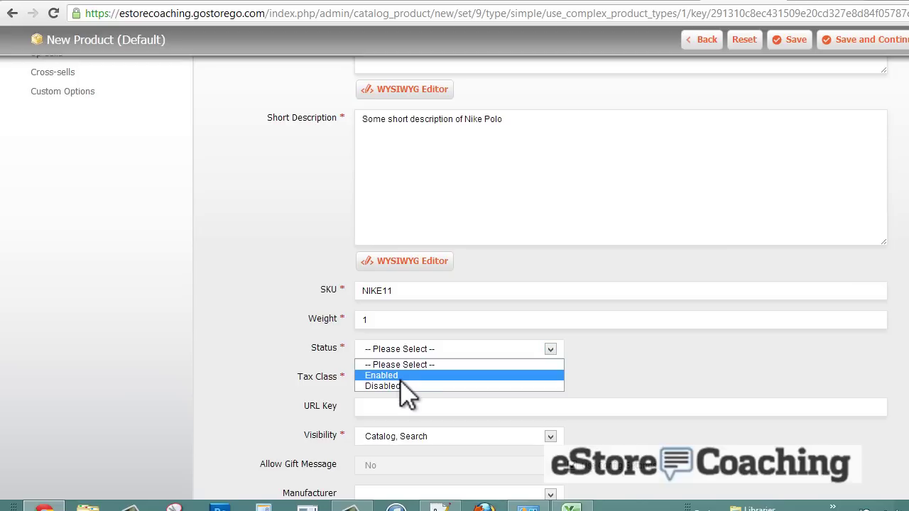
pyautogui.click(399, 377)
pyautogui.click(405, 378)
pyautogui.click(411, 403)
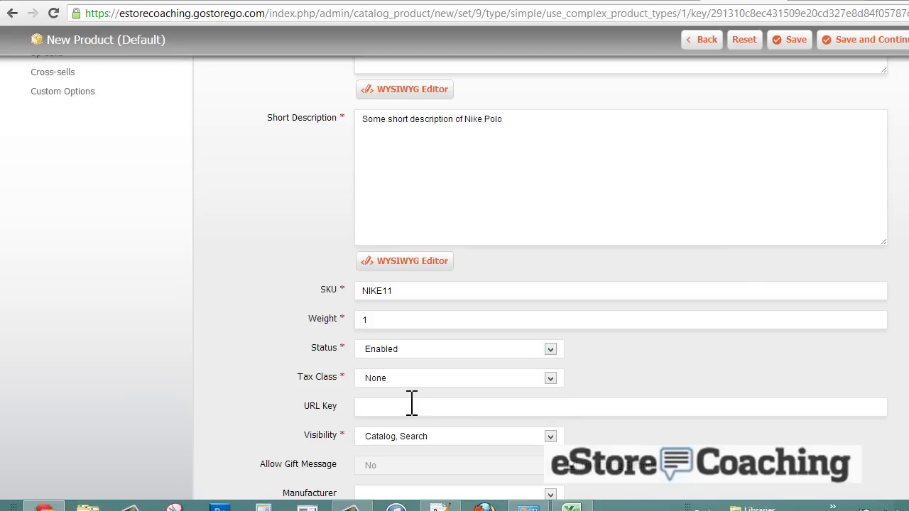
# - Keep the visibility at Catalog, Search and set the product's URL key to nike-polo
pyautogui.scroll(-2, 319, 419)
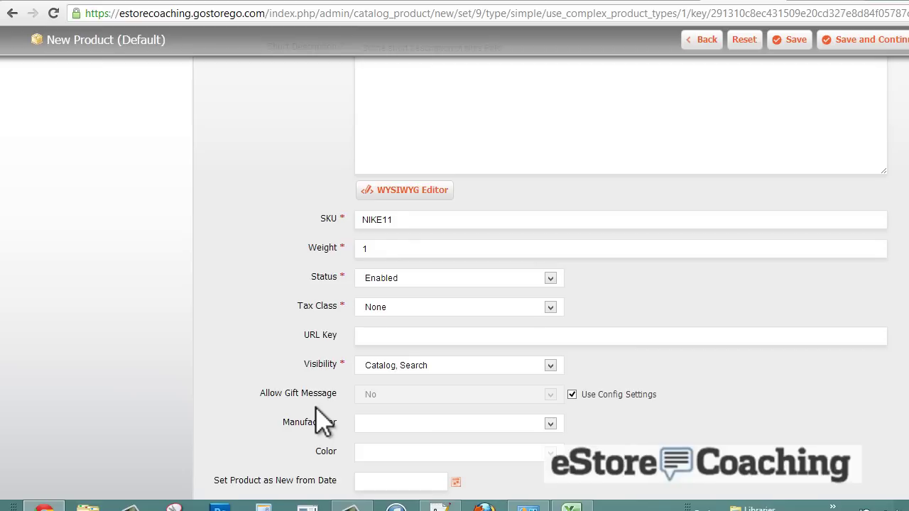
pyautogui.click(488, 296)
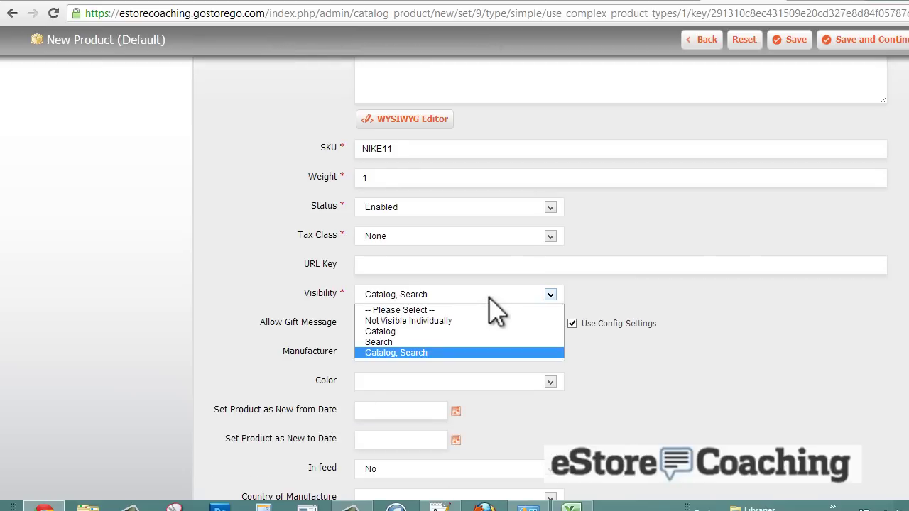
pyautogui.click(488, 298)
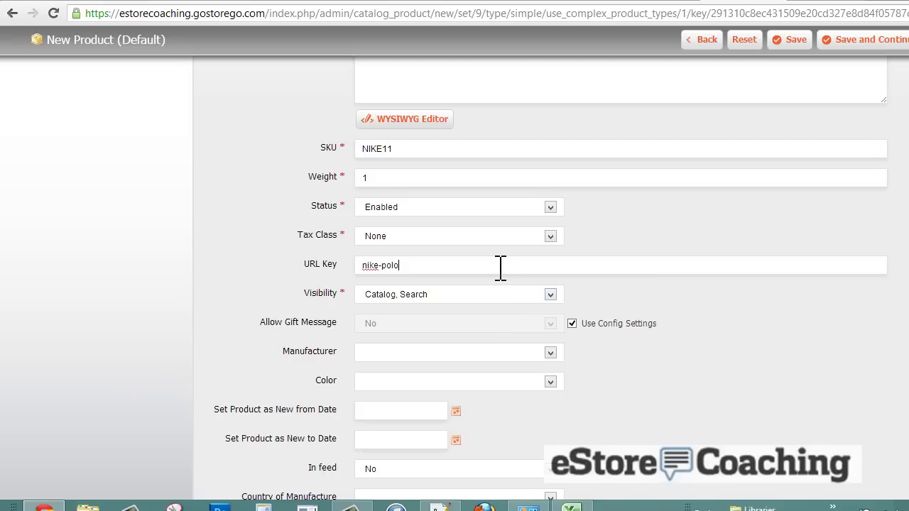
# - Look through the list of available manufacturers, leaving the product's manufacturer blank
pyautogui.click(550, 353)
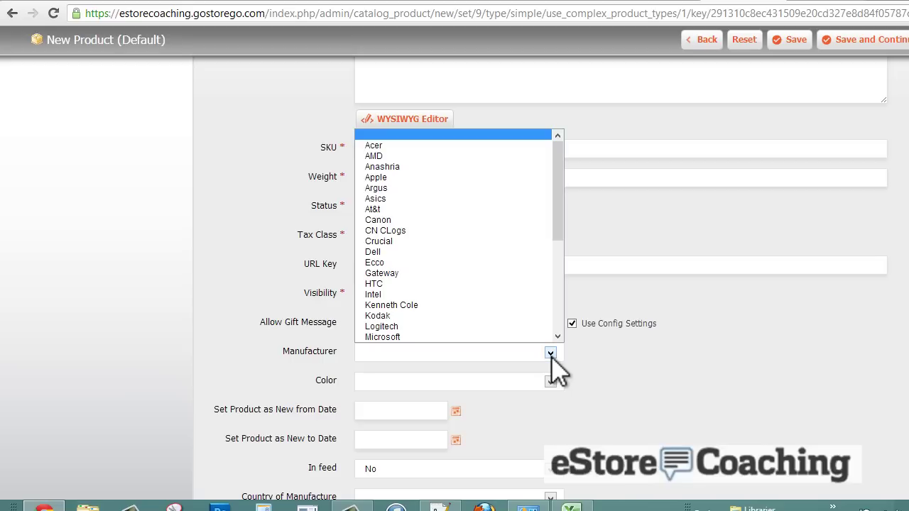
pyautogui.scroll(-1, 561, 207)
pyautogui.moveTo(559, 195); pyautogui.dragTo(567, 278)
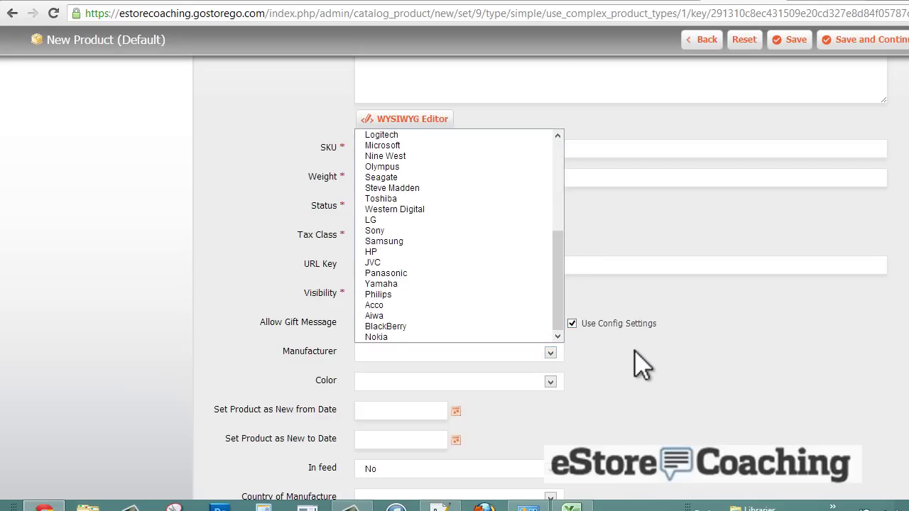
pyautogui.moveTo(561, 293); pyautogui.dragTo(548, 176)
pyautogui.click(433, 135)
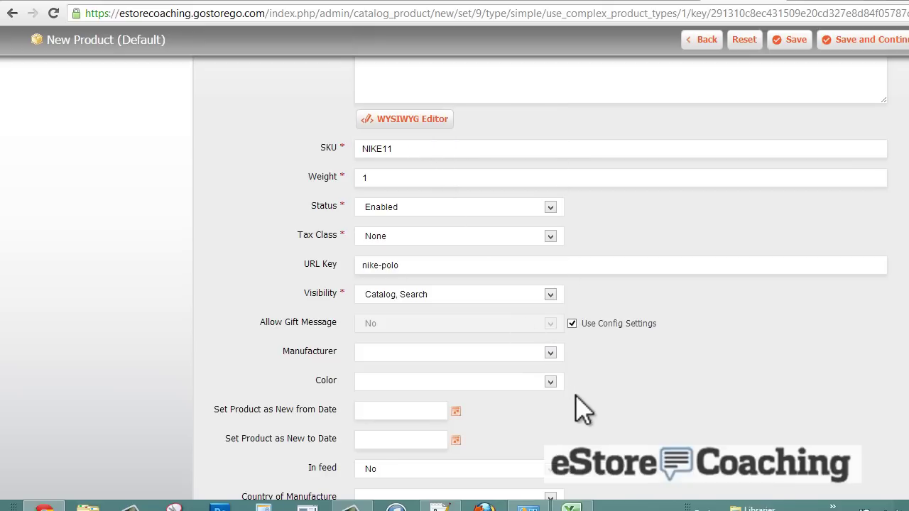
# - Set the product's color to Green
pyautogui.scroll(-1, 594, 379)
pyautogui.click(550, 311)
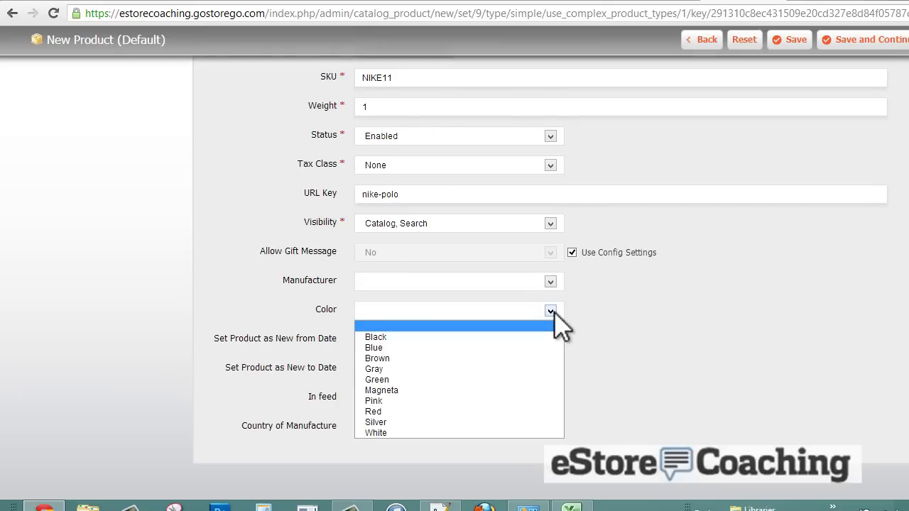
pyautogui.click(544, 384)
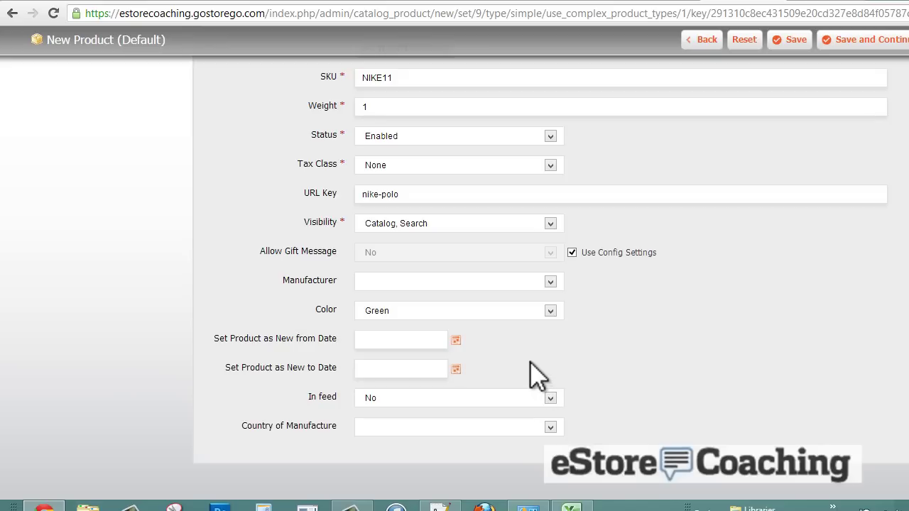
# - Check the In feed and Country of Manufacture options, keeping In feed at No and the country blank
pyautogui.click(406, 339)
pyautogui.scroll(-1, 497, 338)
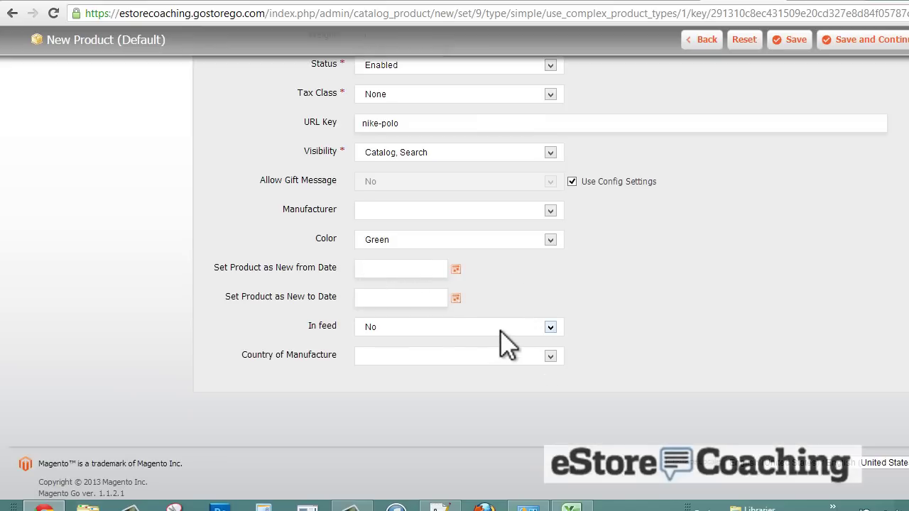
pyautogui.click(500, 329)
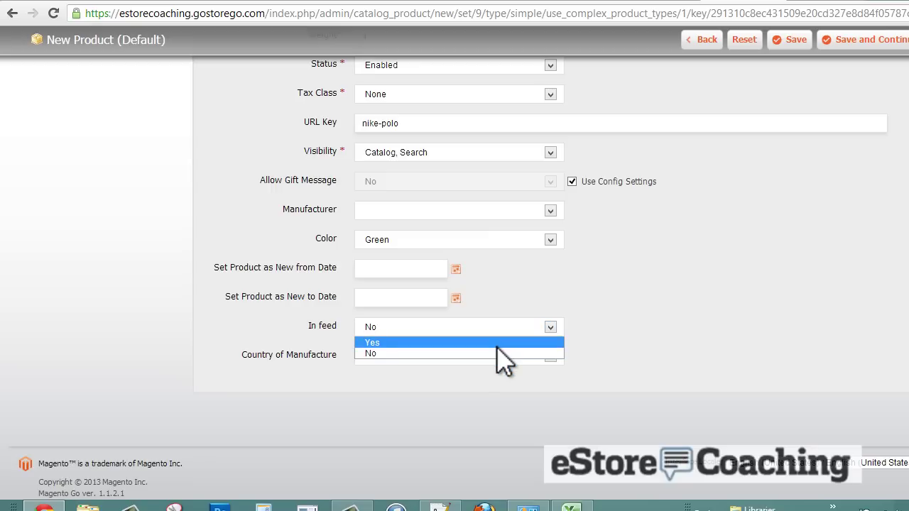
pyautogui.click(494, 352)
pyautogui.click(495, 353)
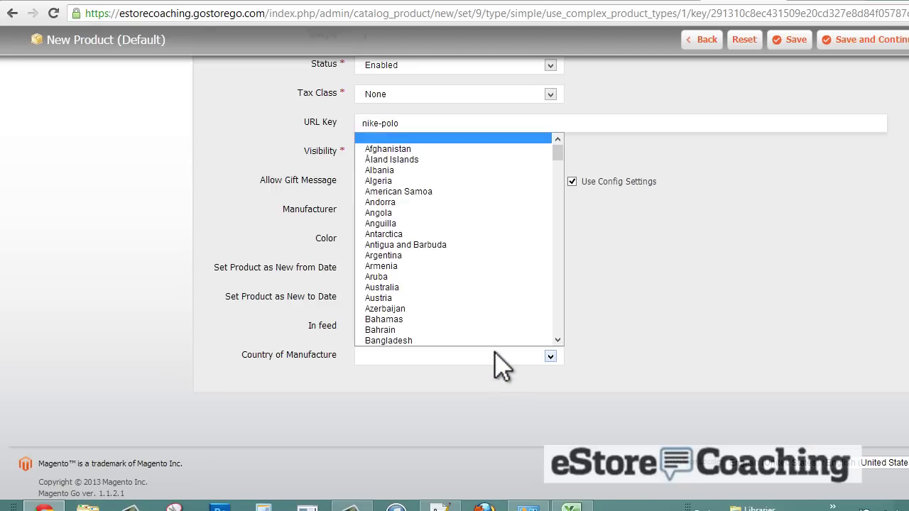
pyautogui.click(494, 394)
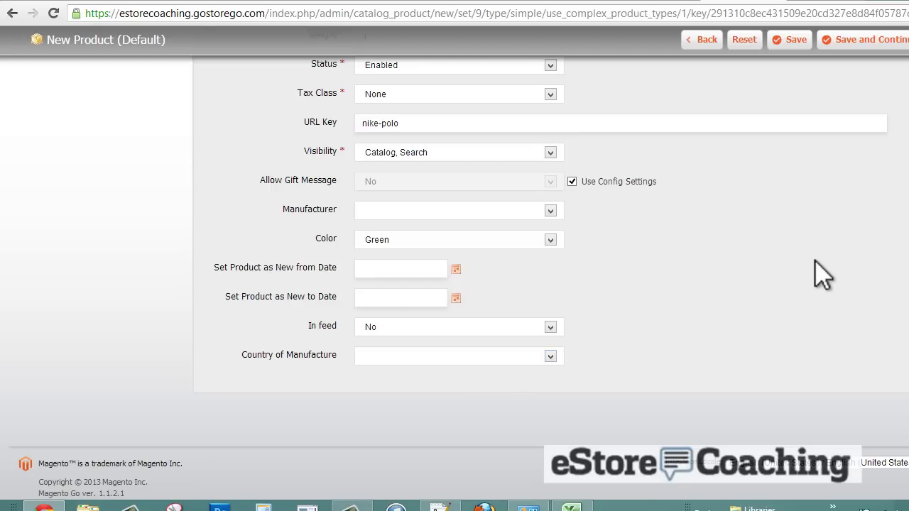
# - Try to save the product and continue editing, and enter a price of 40 and a cost of 25
pyautogui.scroll(10, 811, 248)
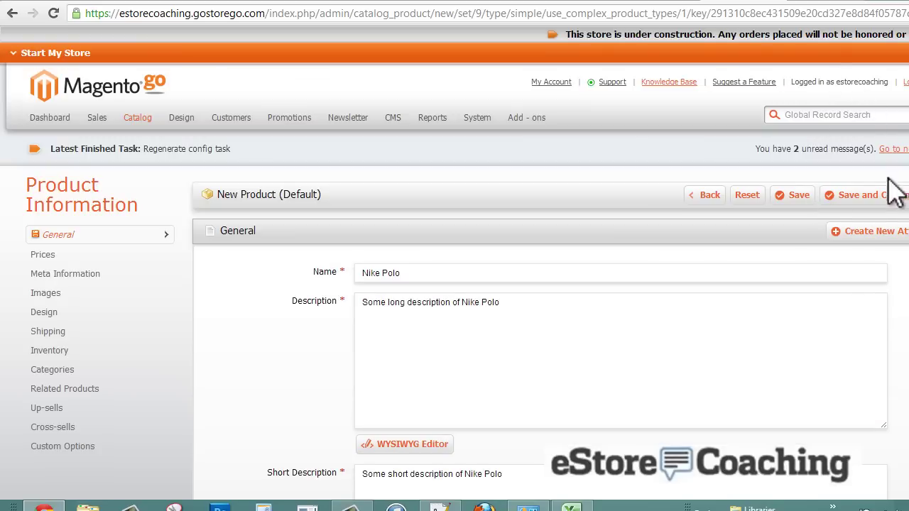
pyautogui.click(893, 213)
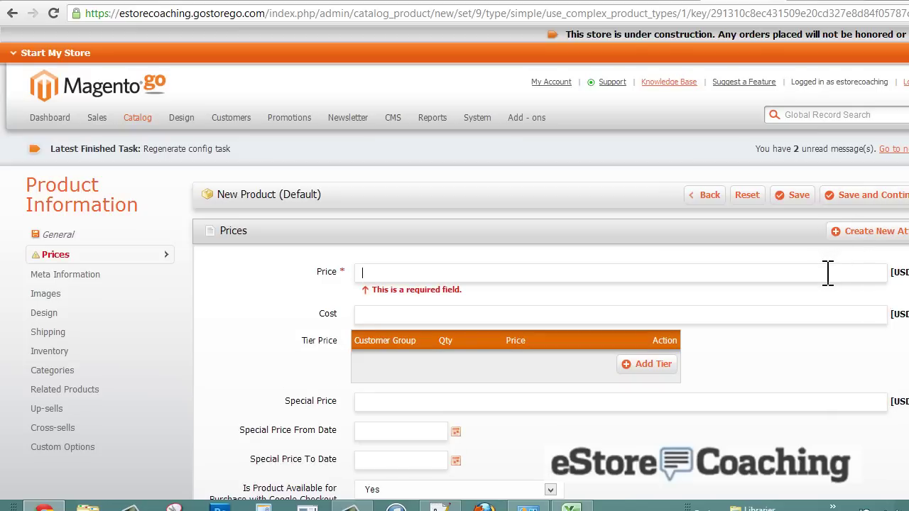
pyautogui.write('40')
pyautogui.click(436, 315)
pyautogui.write('25')
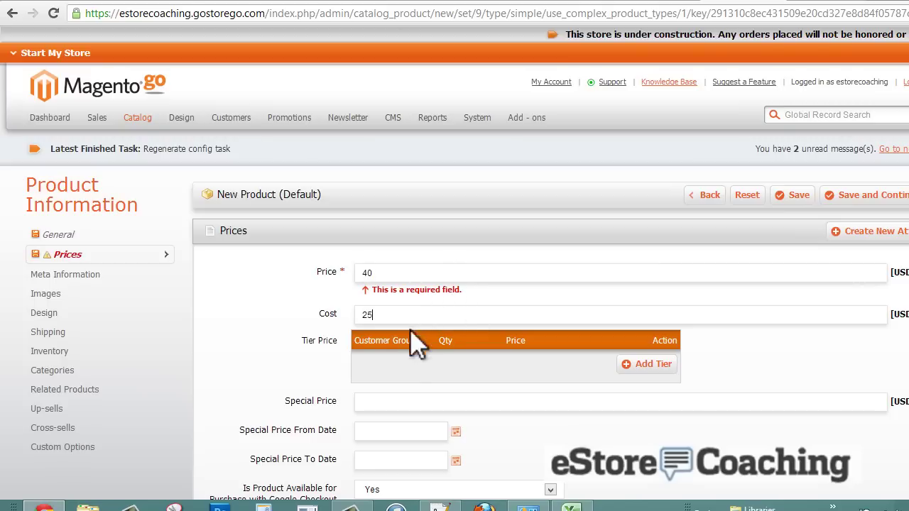
# - Add two tier prices for all groups: 38 for quantities of 2 and above, and 35 for 6 and above
pyautogui.click(627, 366)
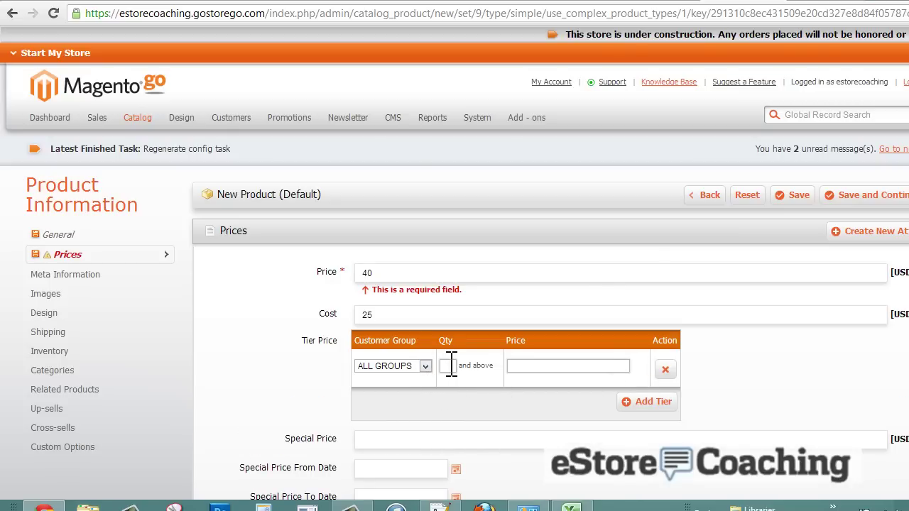
pyautogui.click(450, 366)
pyautogui.write('2')
pyautogui.click(644, 402)
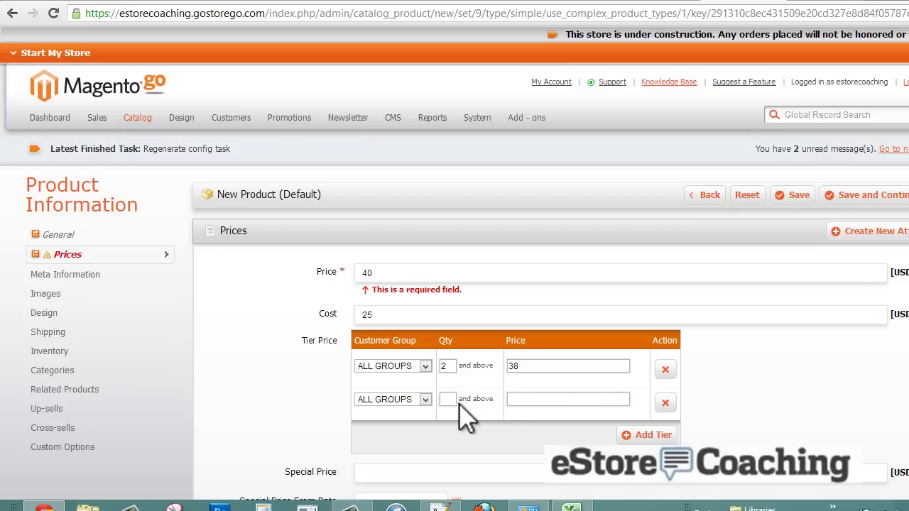
pyautogui.click(458, 402)
pyautogui.write('67')
pyautogui.click(525, 399)
pyautogui.write('35')
# - Make the product unavailable for purchase with Google Checkout, and save the product while continuing to edit it
pyautogui.scroll(-2, 700, 402)
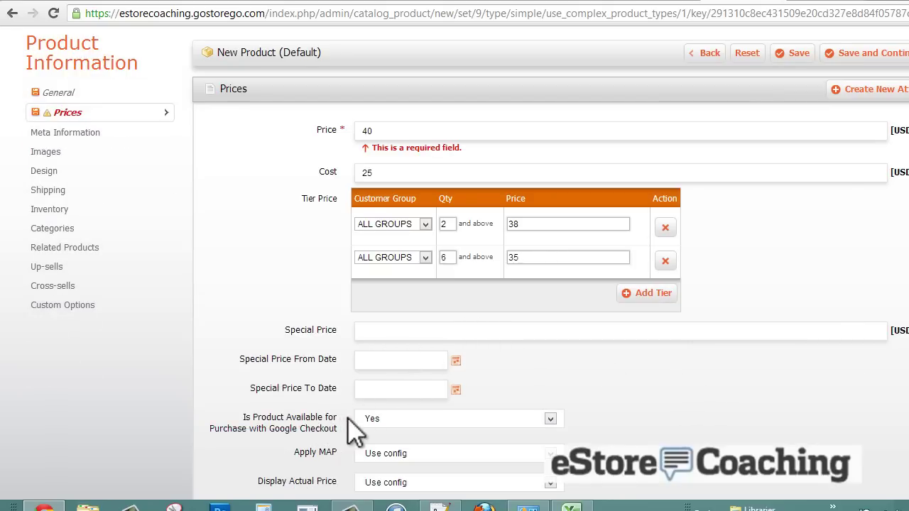
pyautogui.click(394, 426)
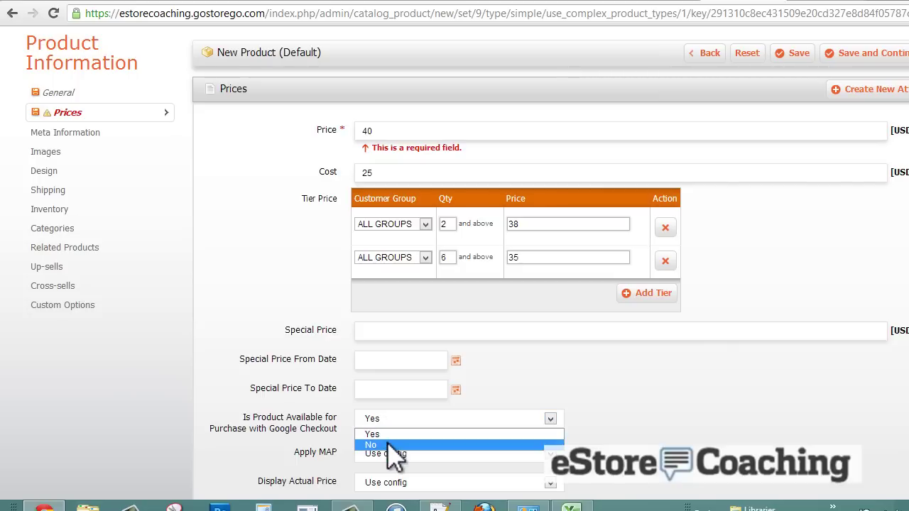
pyautogui.click(389, 444)
pyautogui.scroll(-1, 312, 450)
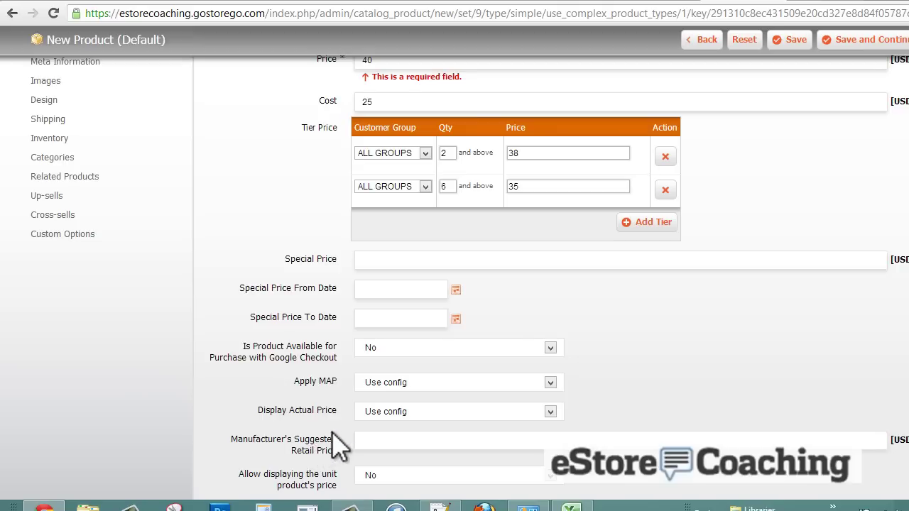
pyautogui.scroll(-1, 313, 440)
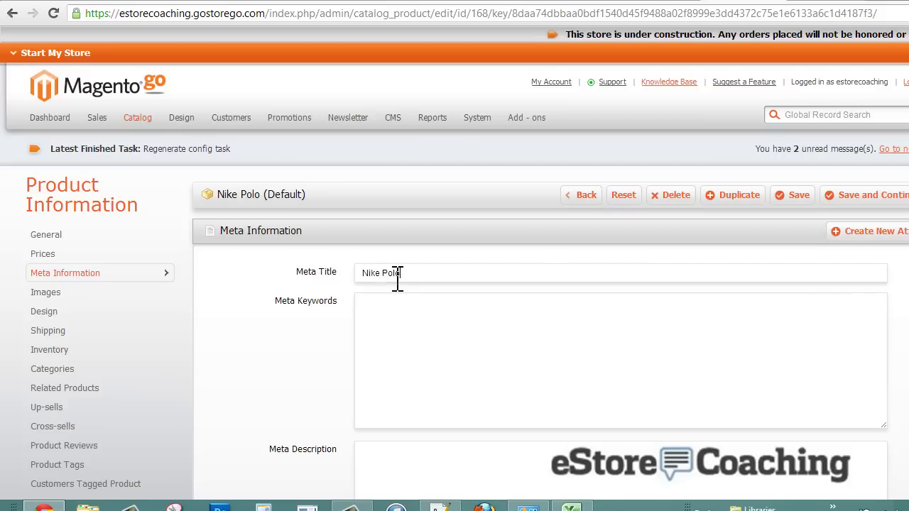
# - Fill in the meta title "Nike Polo", the keywords "Nike polo, knitted polo" and the meta description "Some meta description"
pyautogui.press('Tab')
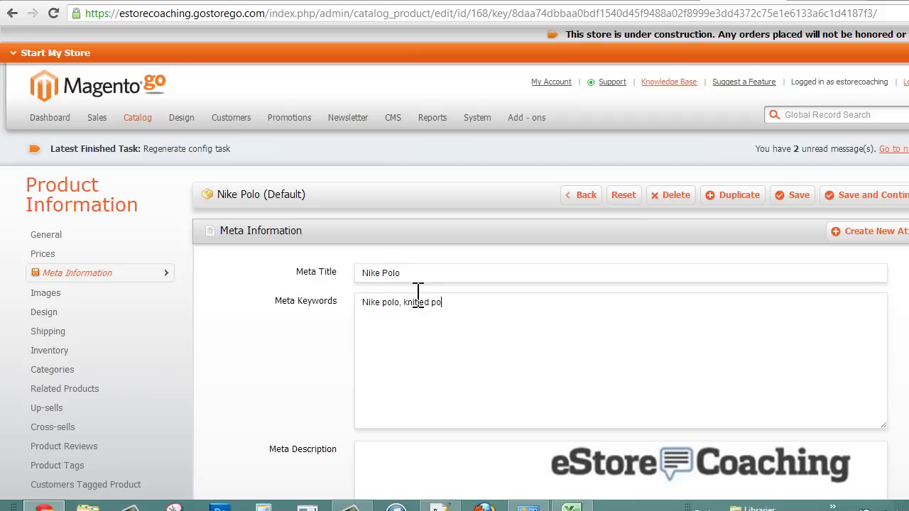
pyautogui.scroll(-1, 379, 301)
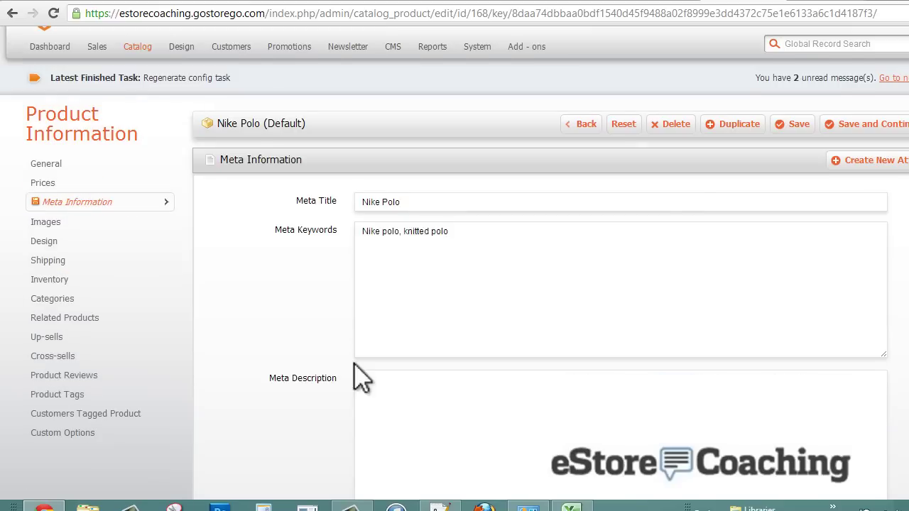
pyautogui.click(389, 408)
pyautogui.write('Some meta description')
pyautogui.scroll(-3, 315, 375)
pyautogui.scroll(2, 226, 291)
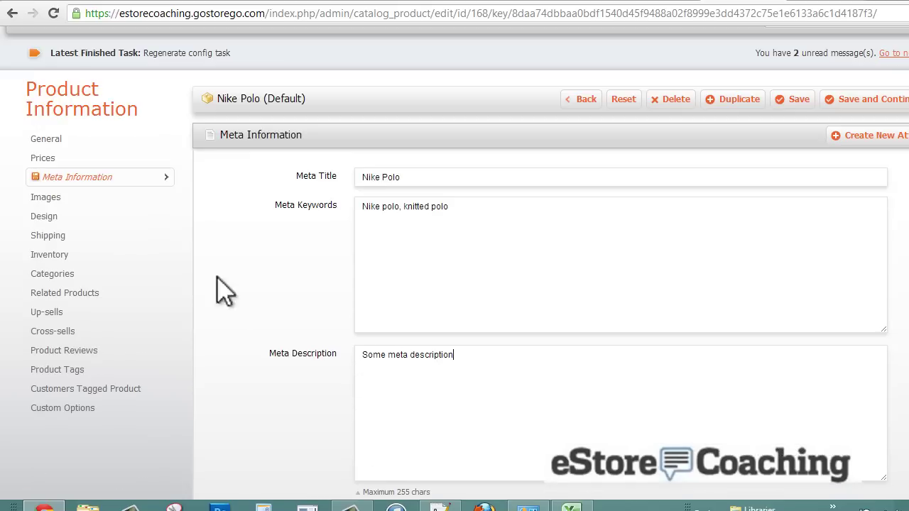
# - Choose the image file 354055.jpg and upload it to the product's images
pyautogui.click(47, 198)
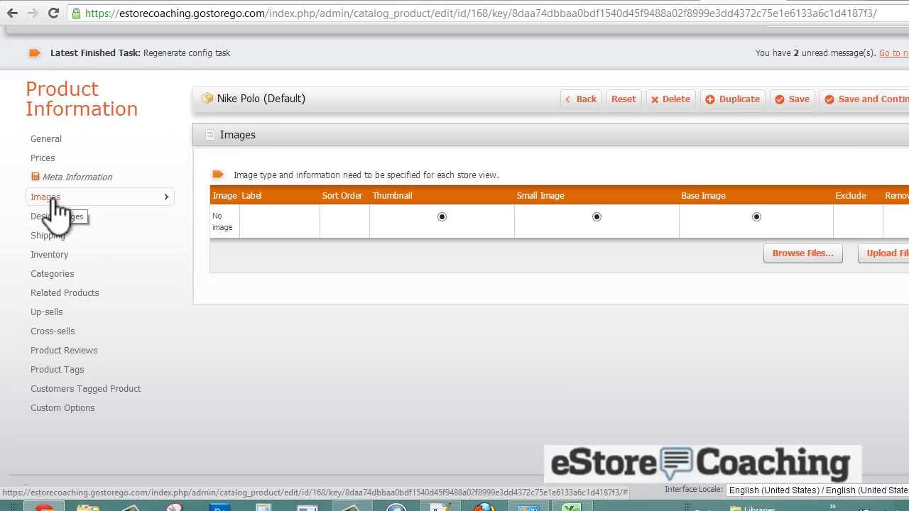
pyautogui.click(802, 253)
pyautogui.doubleClick(314, 93)
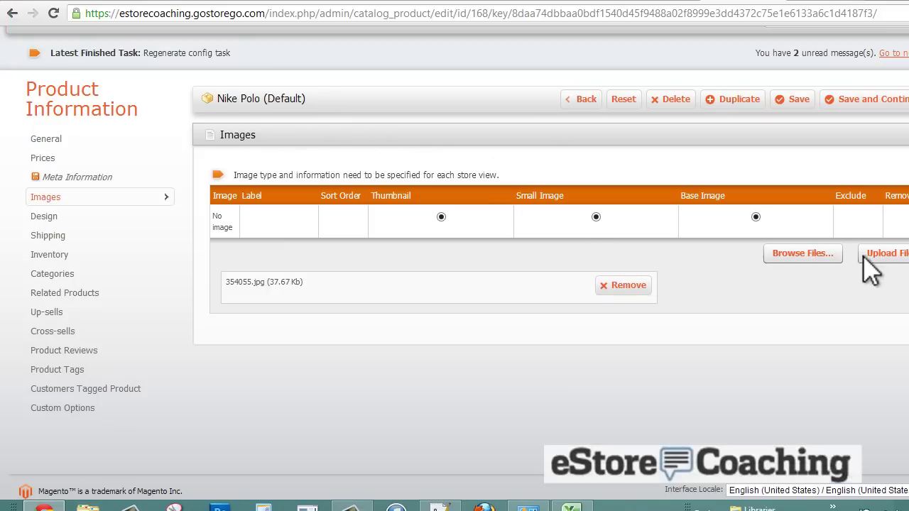
pyautogui.click(883, 257)
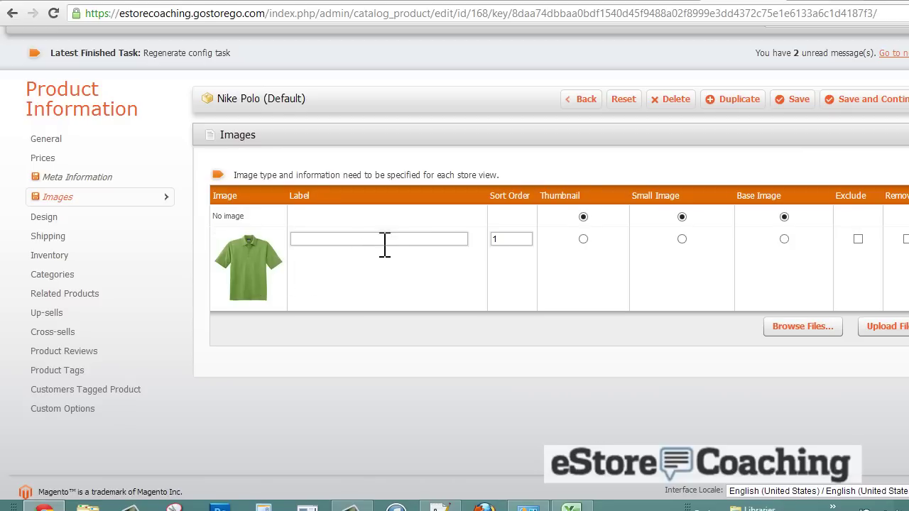
# - Use the uploaded green polo image as the product's thumbnail, small image and base image
pyautogui.click(582, 238)
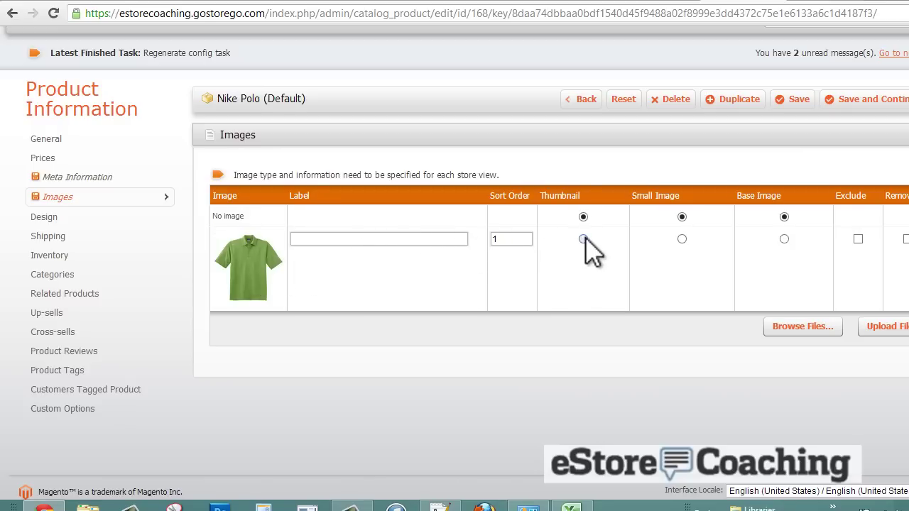
pyautogui.click(681, 238)
pyautogui.click(784, 238)
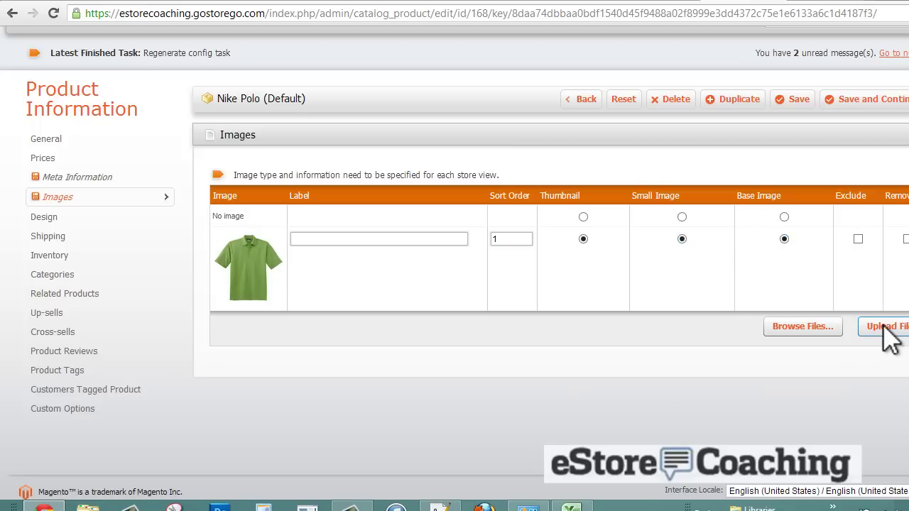
# - Set the product's custom theme to Apparel and display its product options in the Product Info Column
pyautogui.click(71, 221)
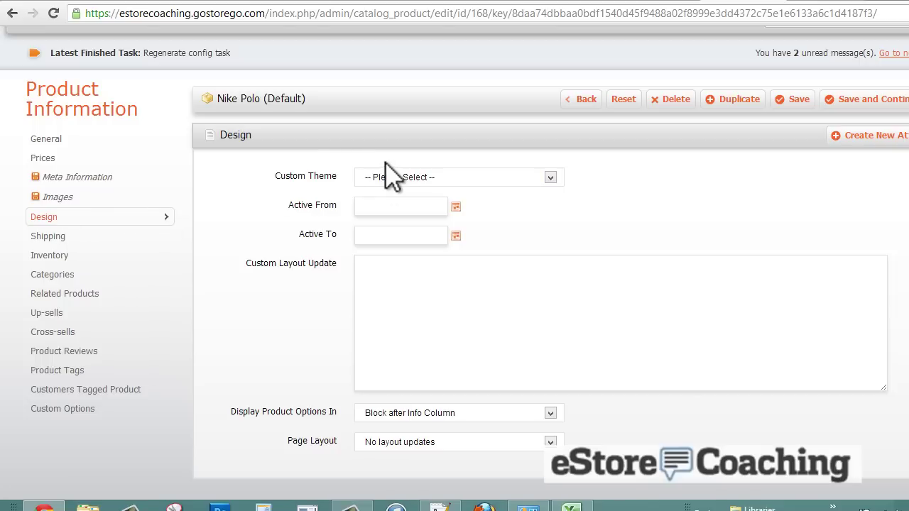
pyautogui.click(402, 179)
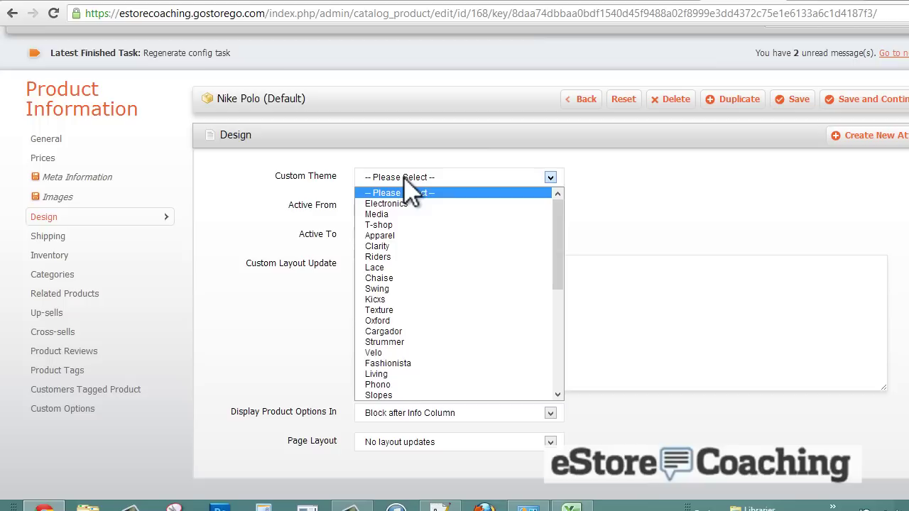
pyautogui.click(447, 236)
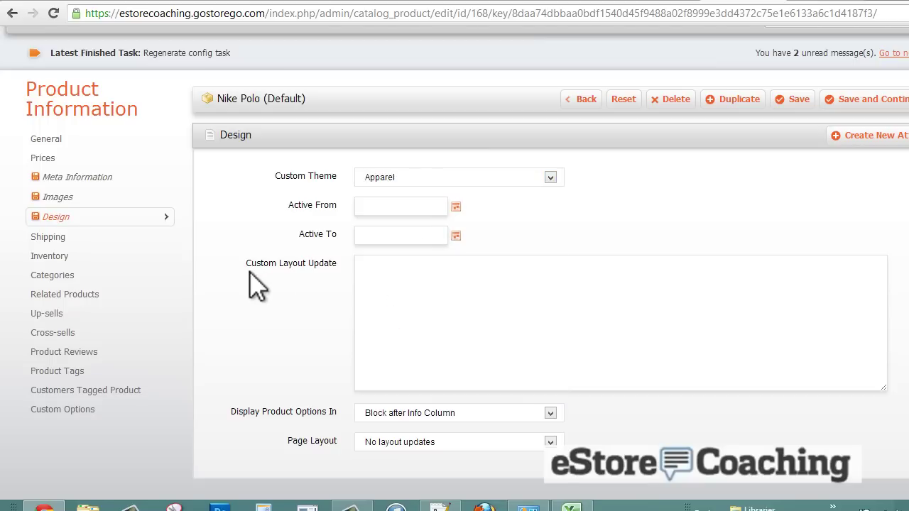
pyautogui.scroll(-3, 256, 290)
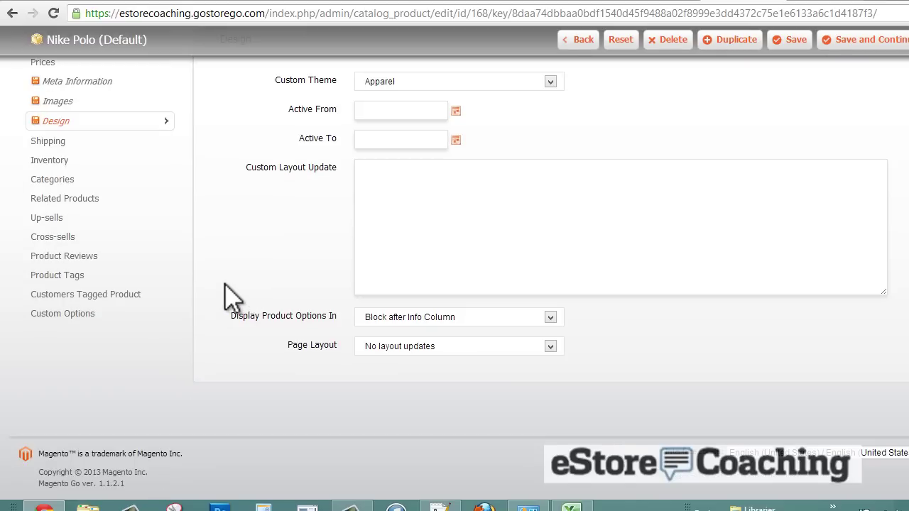
pyautogui.click(402, 323)
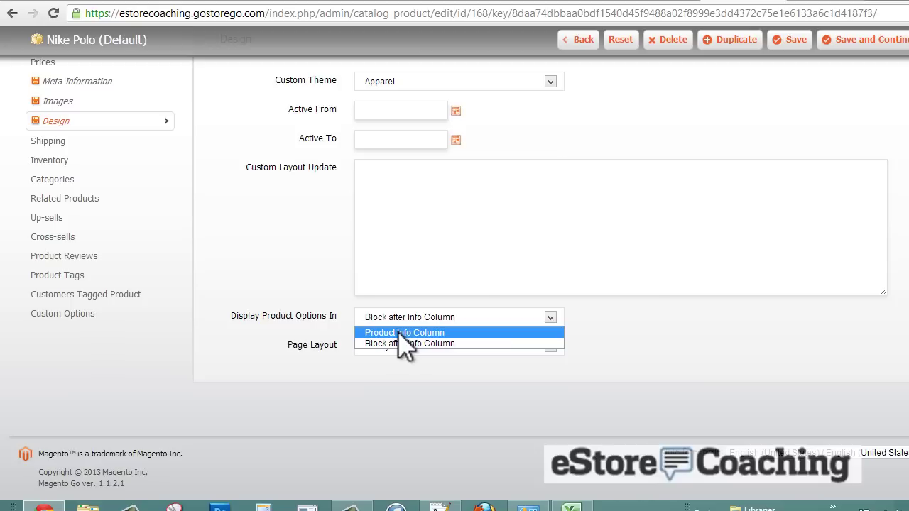
pyautogui.click(398, 332)
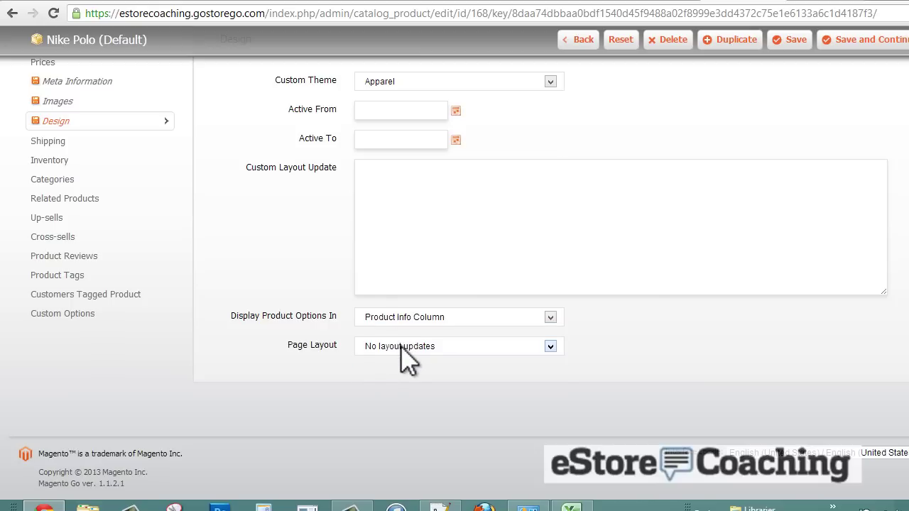
pyautogui.click(401, 346)
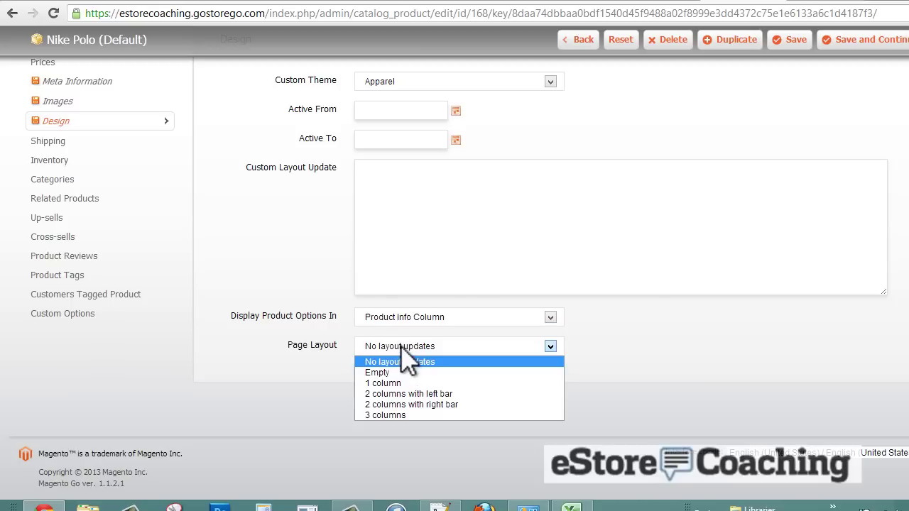
pyautogui.click(291, 362)
# - Review the product's available shipping groups and its inventory settings
pyautogui.scroll(1, 288, 362)
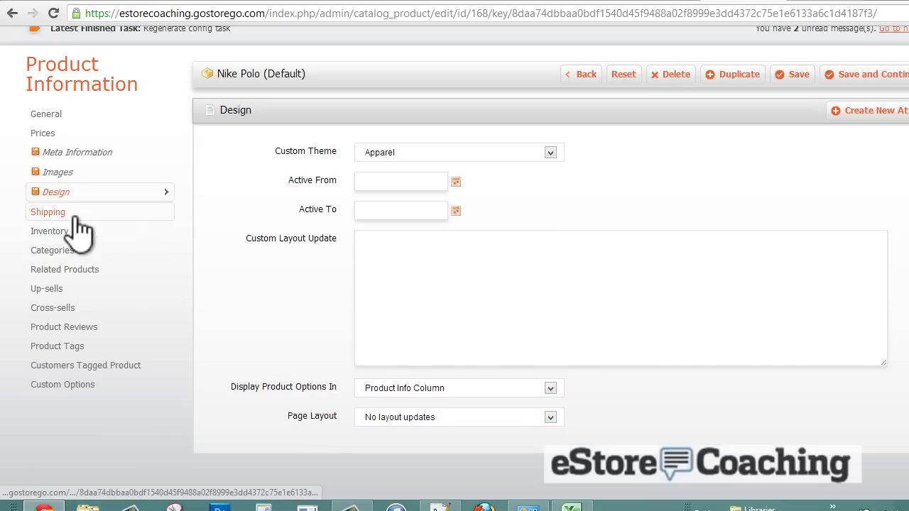
pyautogui.click(78, 219)
pyautogui.click(548, 153)
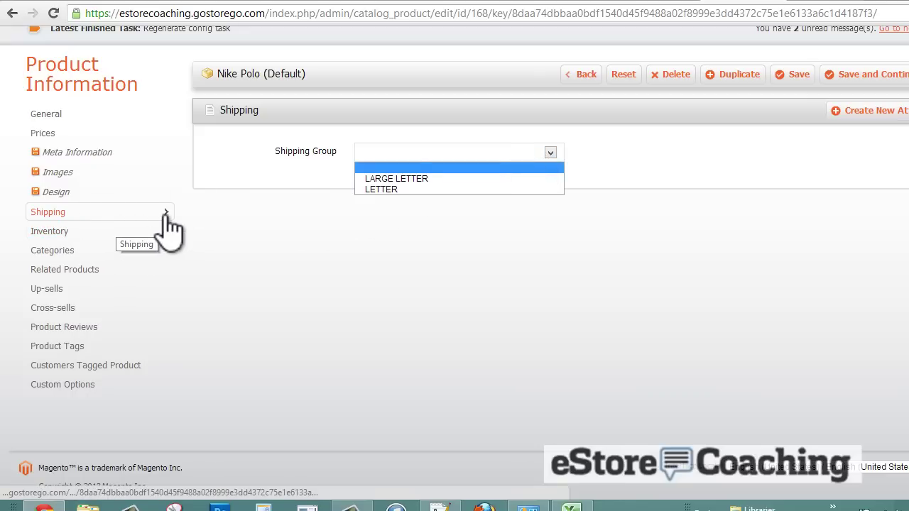
pyautogui.click(186, 222)
pyautogui.click(133, 232)
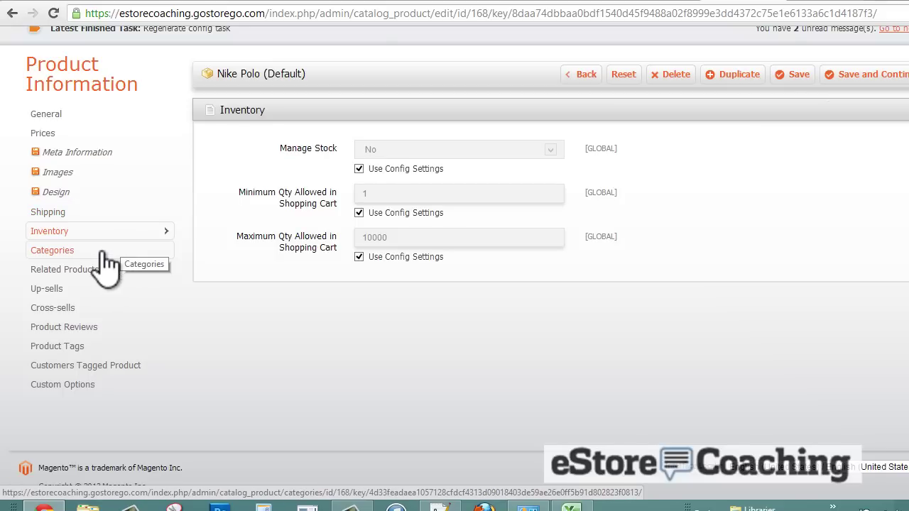
# - Assign the product to the Shirts category under Apparel
pyautogui.click(103, 252)
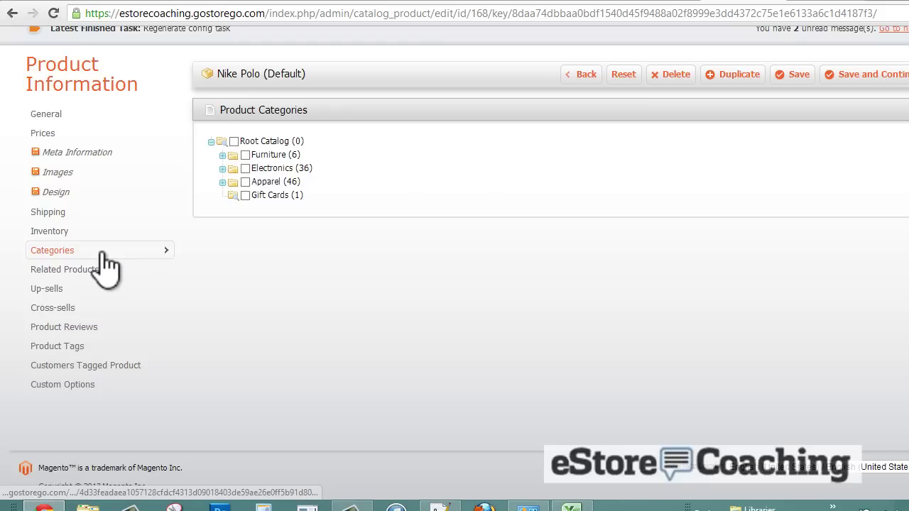
pyautogui.click(222, 182)
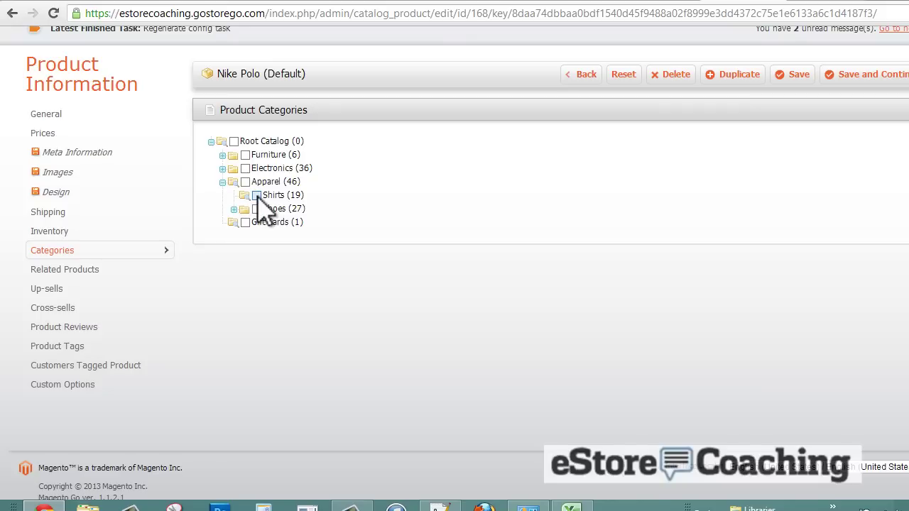
pyautogui.click(256, 197)
pyautogui.scroll(2, 355, 291)
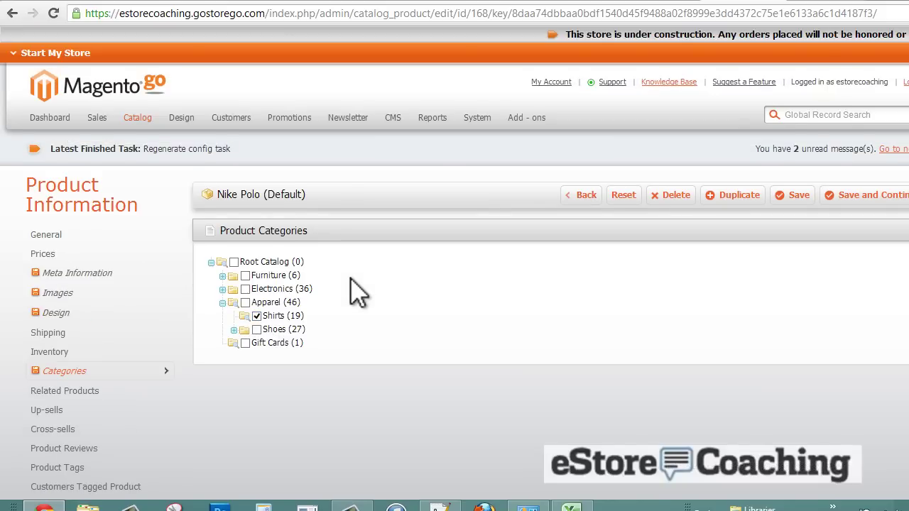
# - Filter the up-sell candidates to enabled products and select My Computer as an up-sell
pyautogui.scroll(-1, 355, 290)
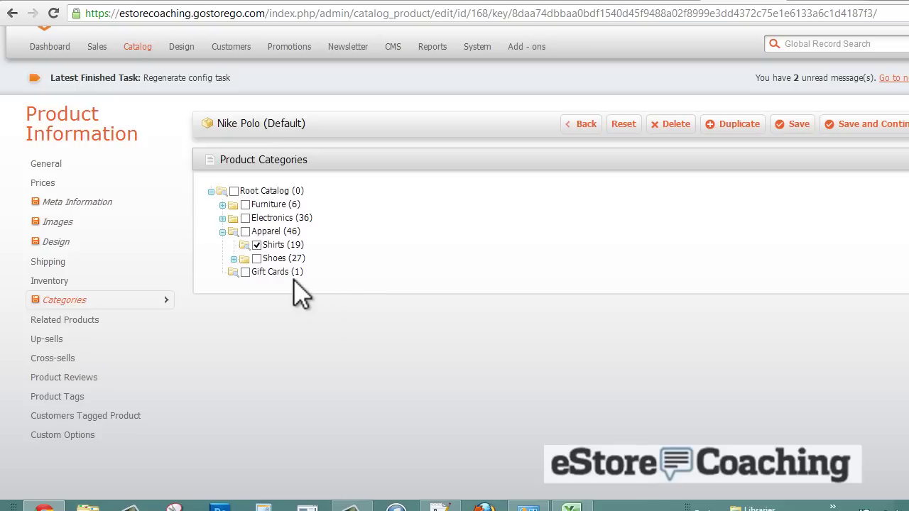
pyautogui.click(84, 319)
pyautogui.click(78, 338)
pyautogui.click(660, 215)
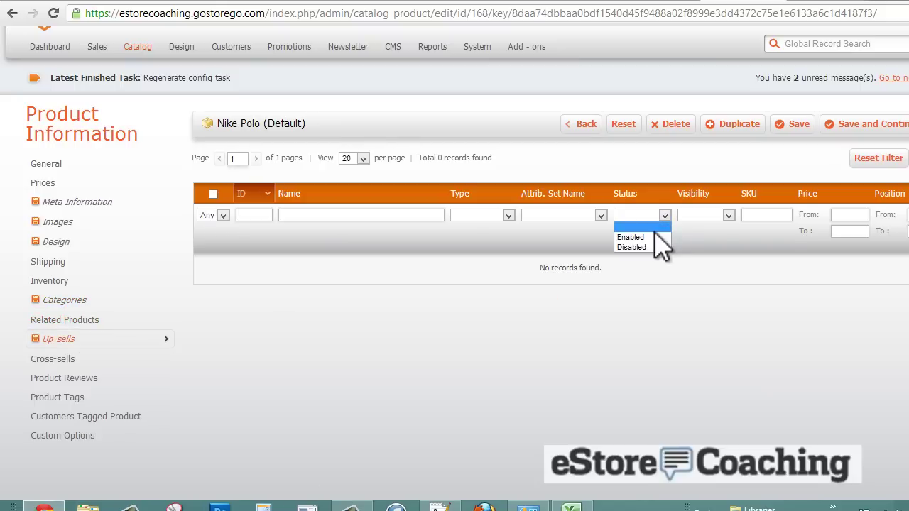
pyautogui.click(657, 236)
pyautogui.click(906, 158)
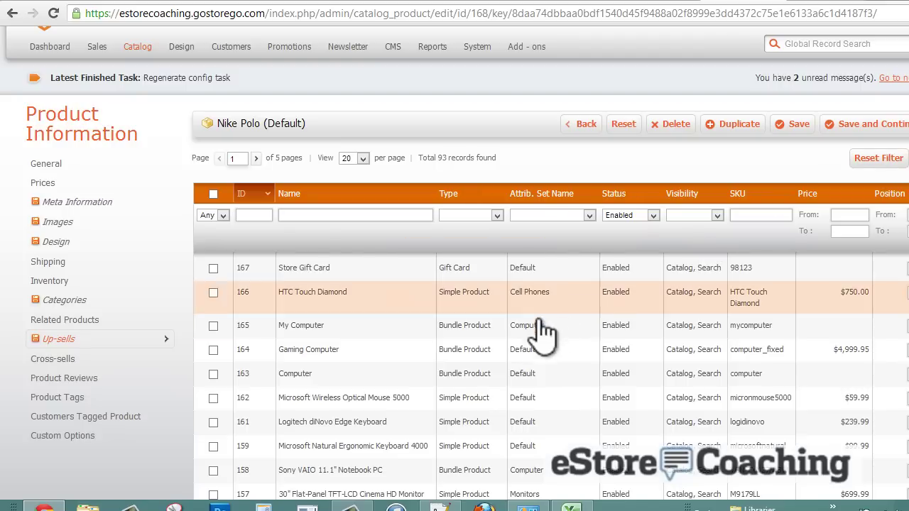
pyautogui.scroll(-1, 483, 339)
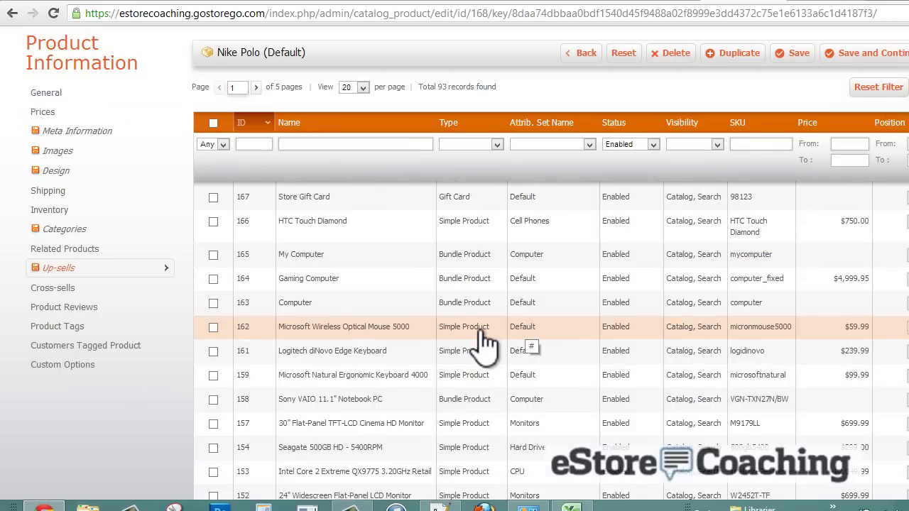
pyautogui.click(213, 256)
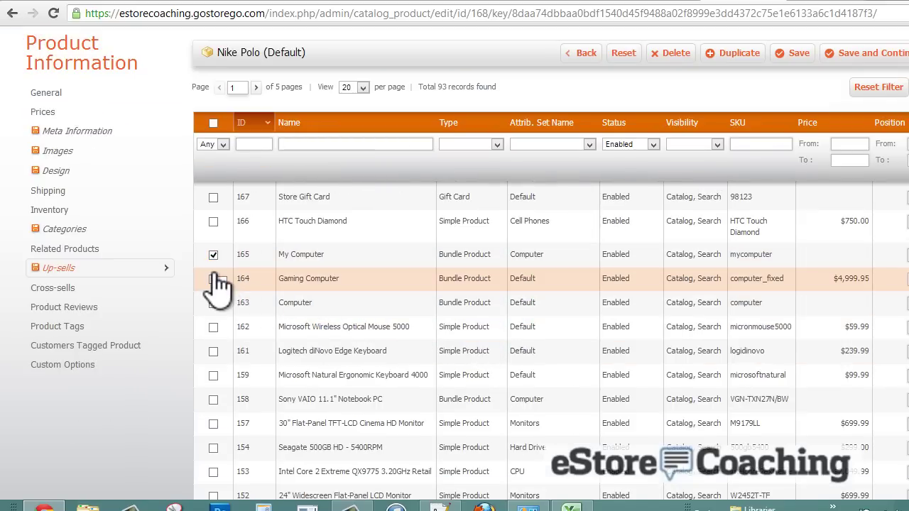
pyautogui.scroll(-4, 217, 280)
pyautogui.scroll(3, 582, 305)
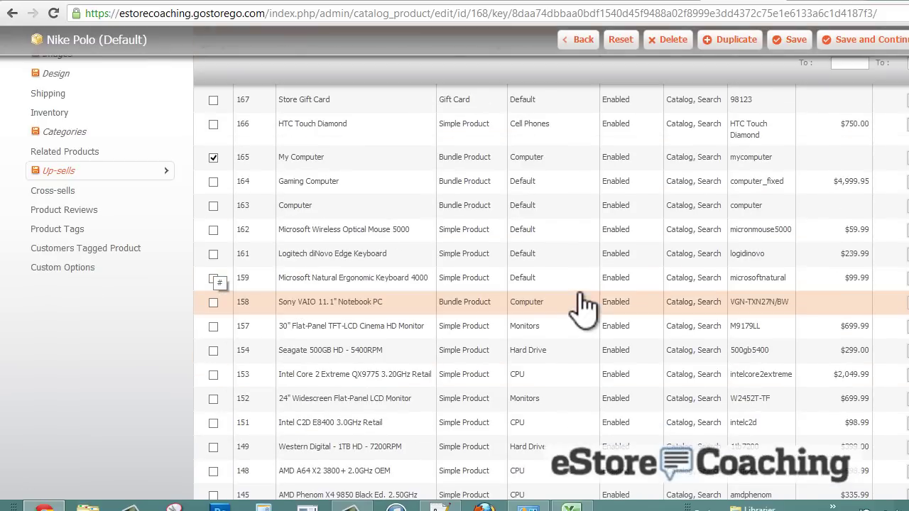
pyautogui.scroll(1, 582, 306)
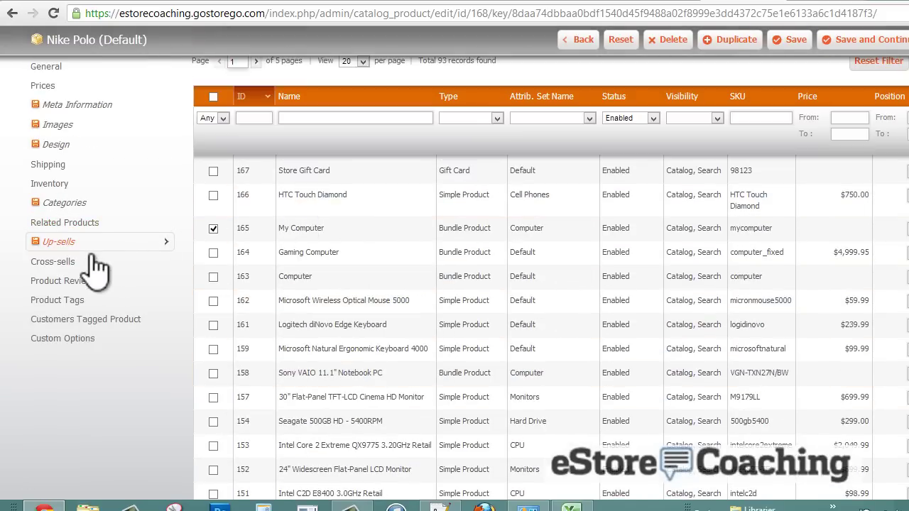
# - Save the product after checking its cross-sells, and reopen Nike Polo from the product list
pyautogui.click(92, 260)
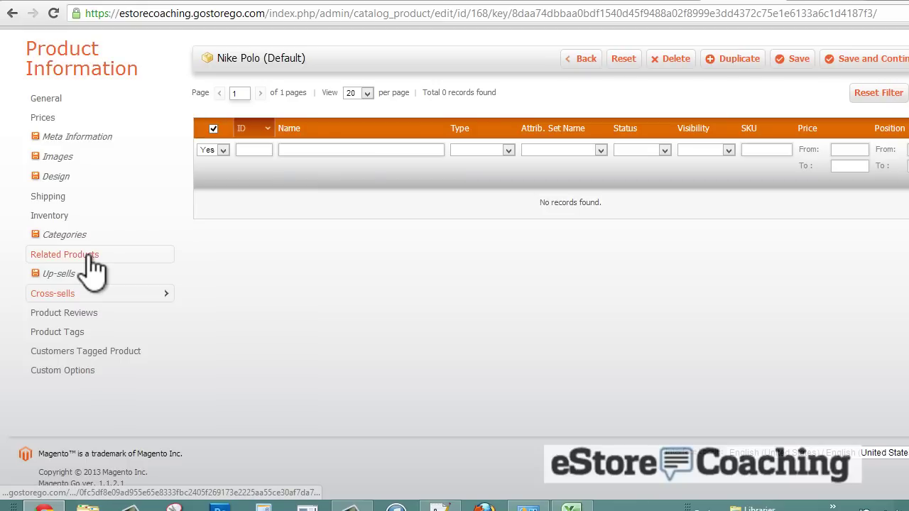
pyautogui.click(791, 58)
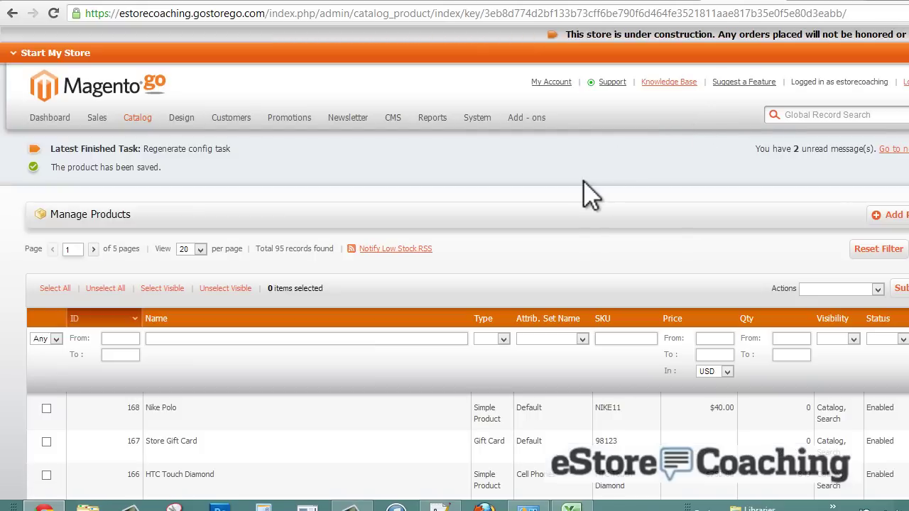
pyautogui.scroll(-1, 583, 182)
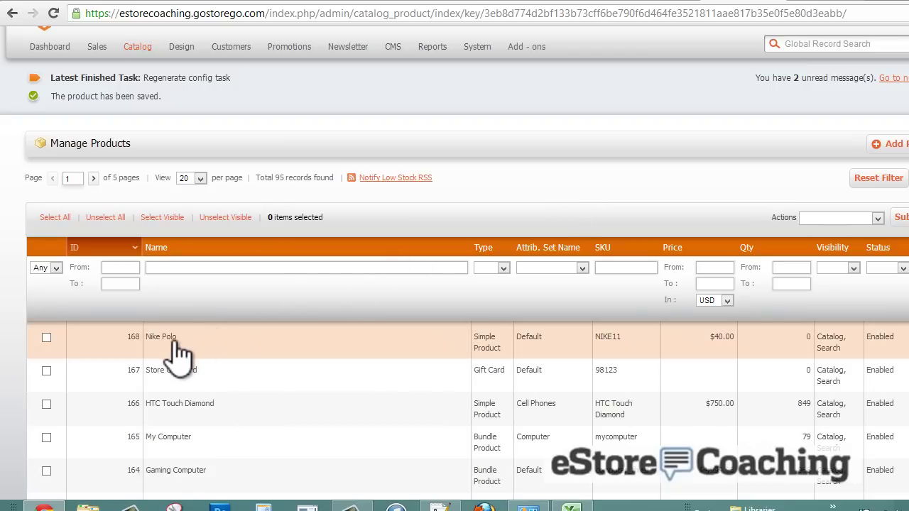
pyautogui.click(277, 309)
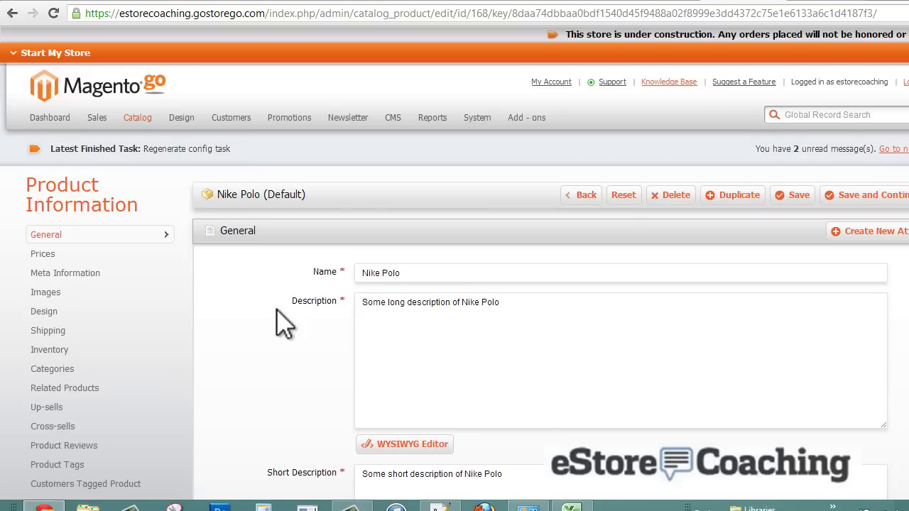
# - Continue to the import of existing products from the Products stage of the Start My Store guide
pyautogui.click(61, 54)
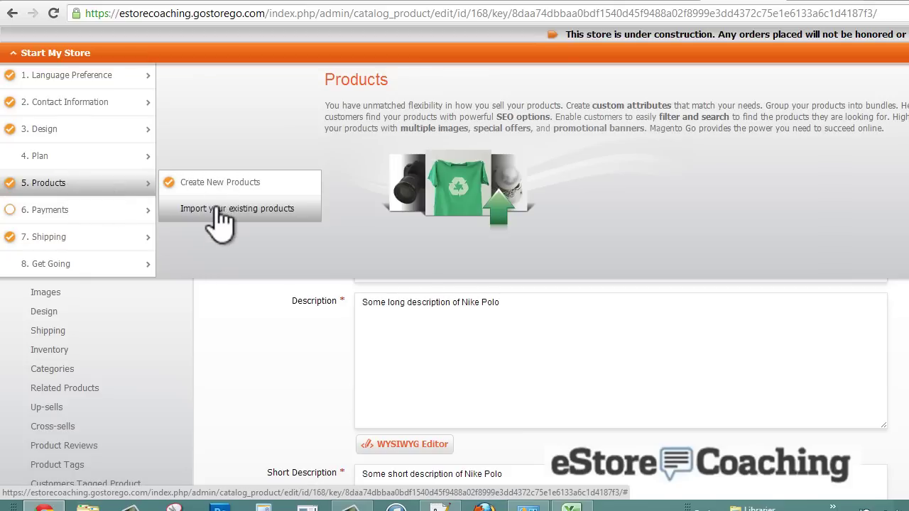
pyautogui.click(218, 210)
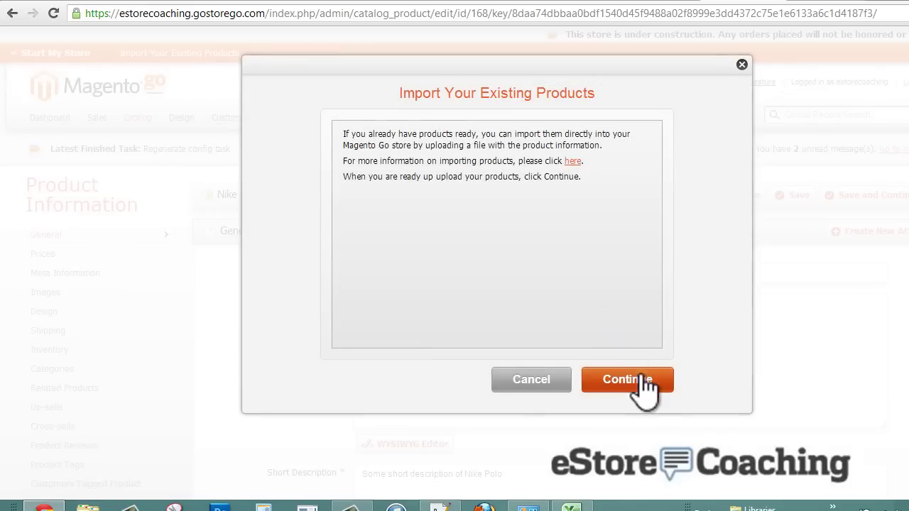
pyautogui.click(645, 380)
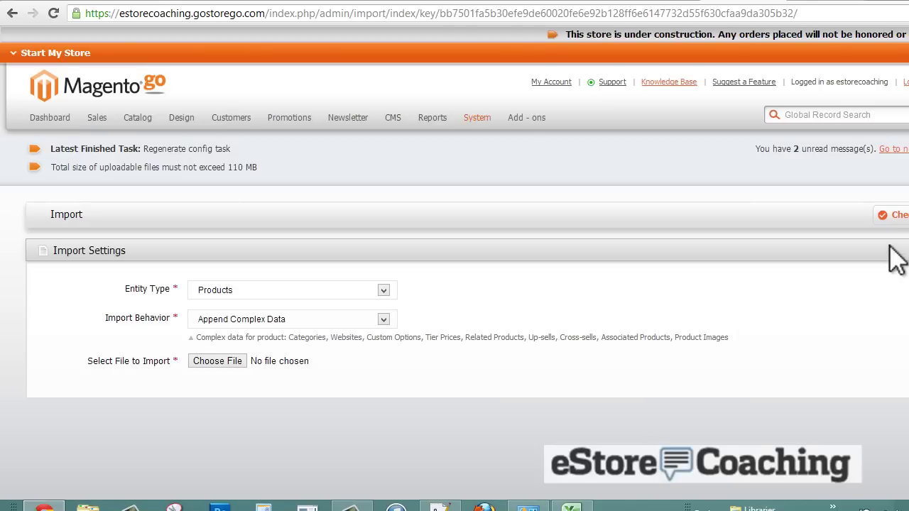
# - Try to check the import data without a file, and review the entity type and import behavior choices
pyautogui.click(896, 215)
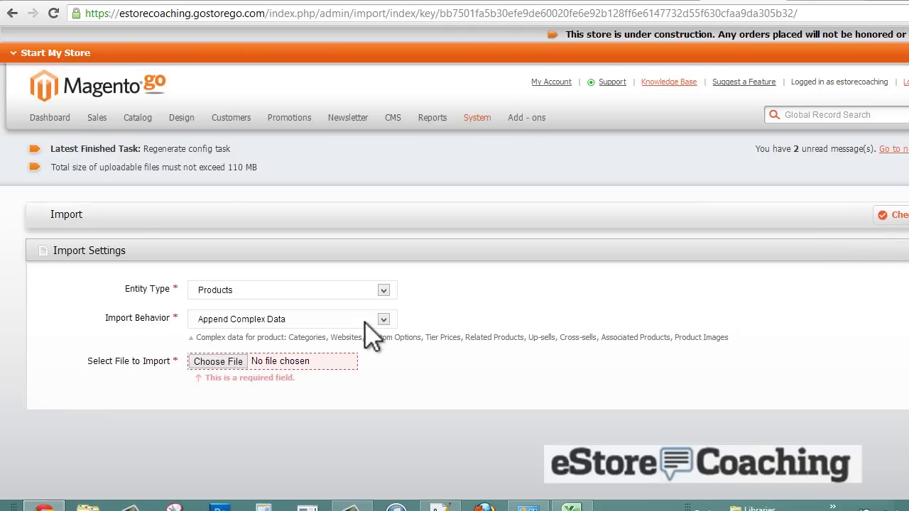
pyautogui.click(326, 293)
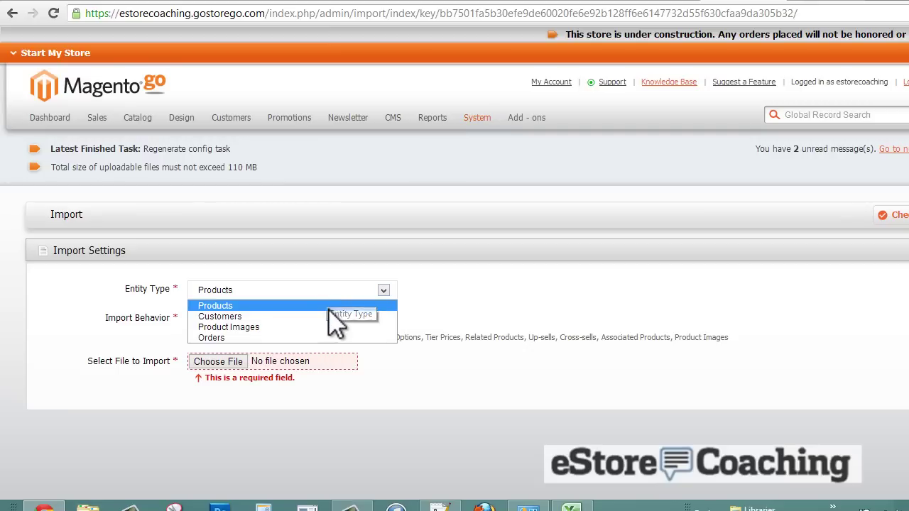
pyautogui.click(341, 291)
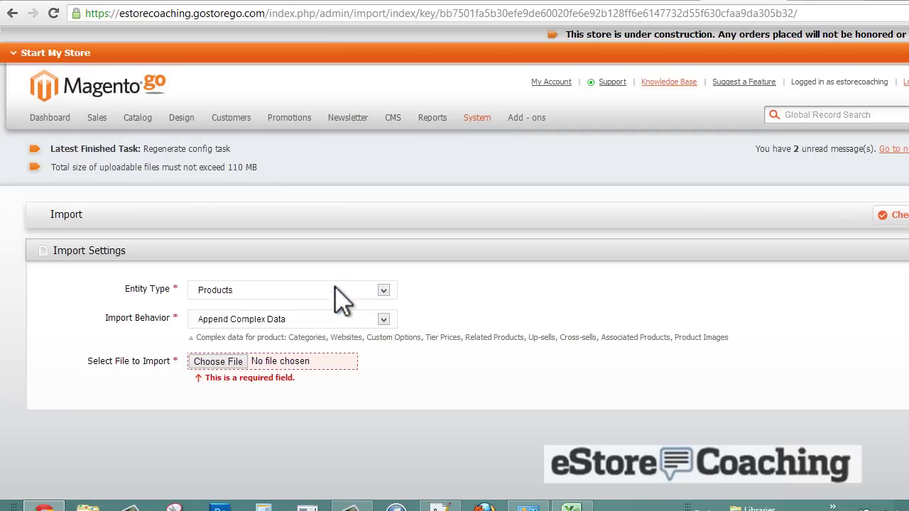
pyautogui.click(381, 319)
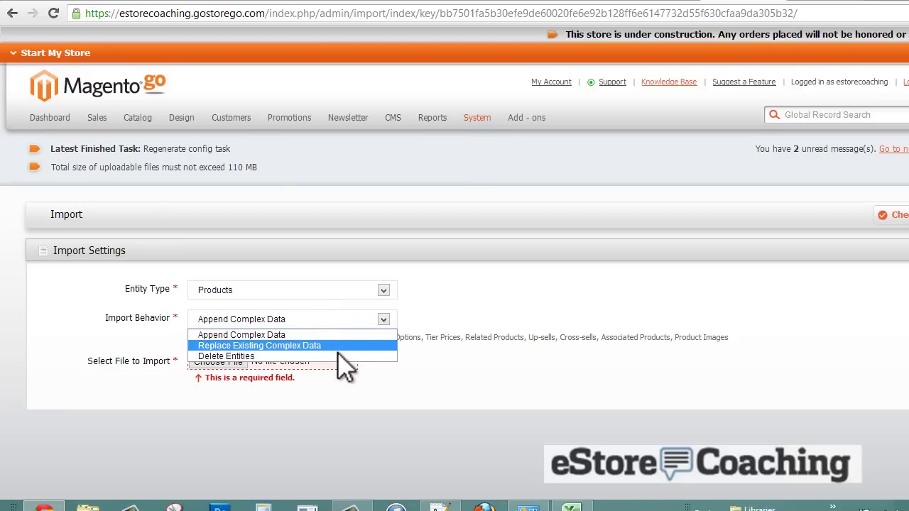
pyautogui.click(354, 398)
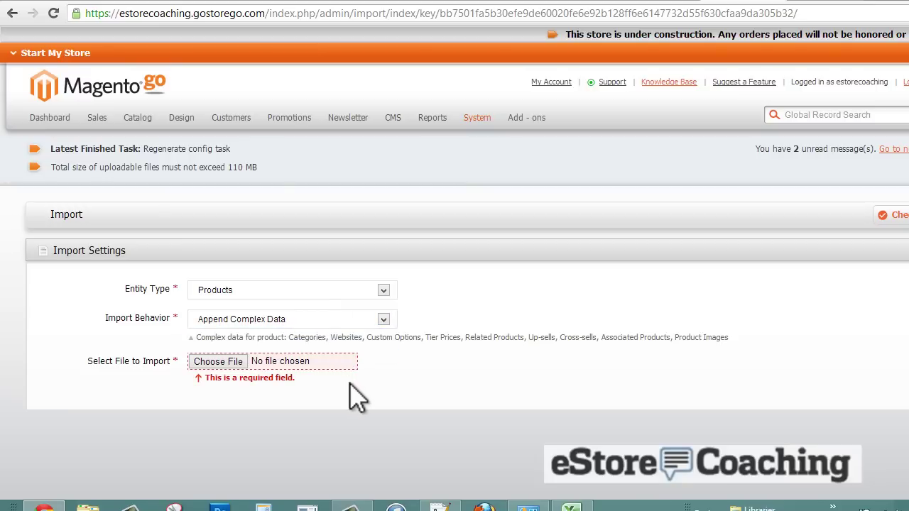
# - Export the store's products as a CSV file, skipping none of the entity attributes
pyautogui.moveTo(472, 134)
pyautogui.moveTo(561, 220)
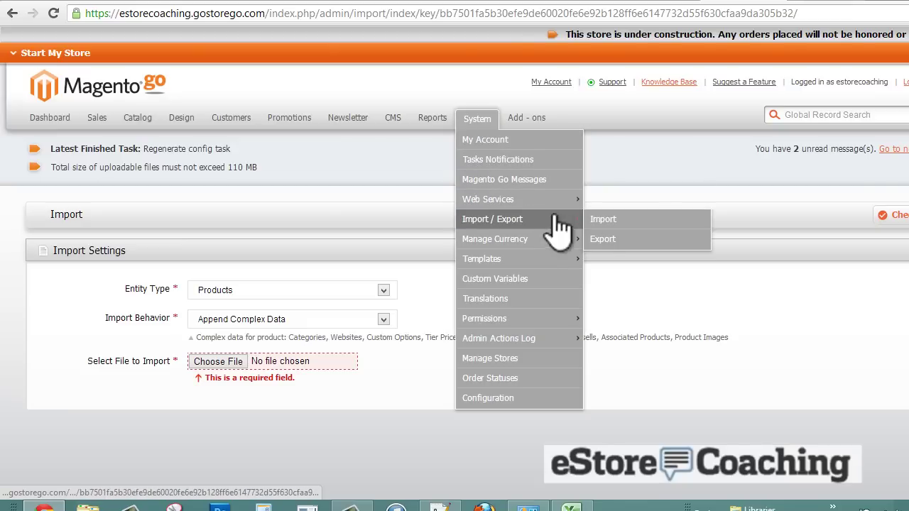
pyautogui.click(602, 240)
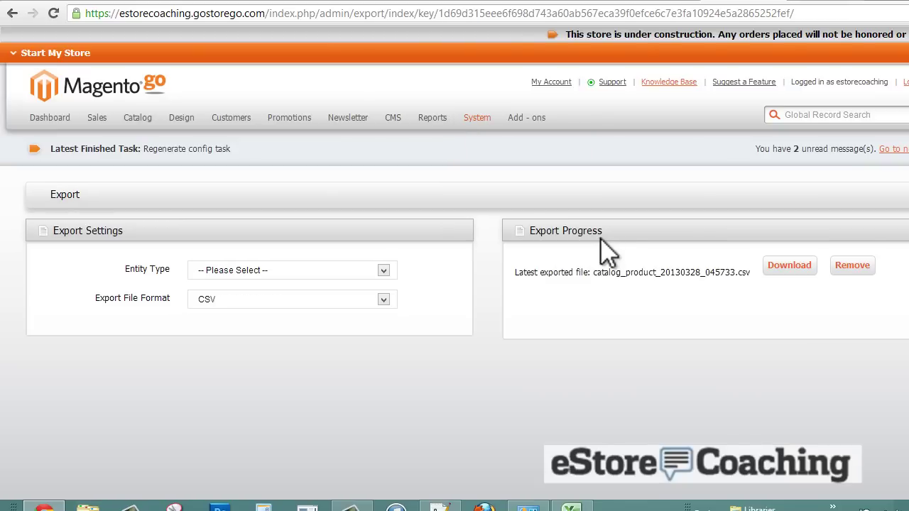
pyautogui.click(381, 270)
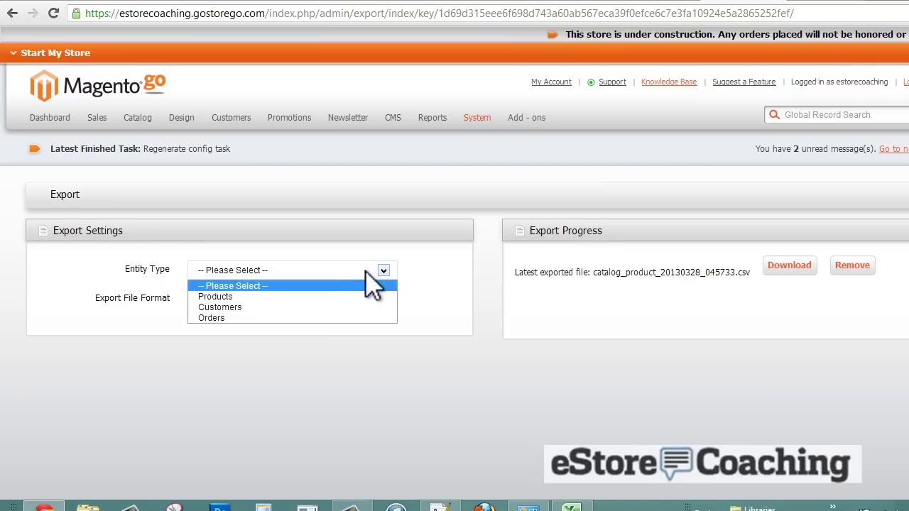
pyautogui.click(330, 296)
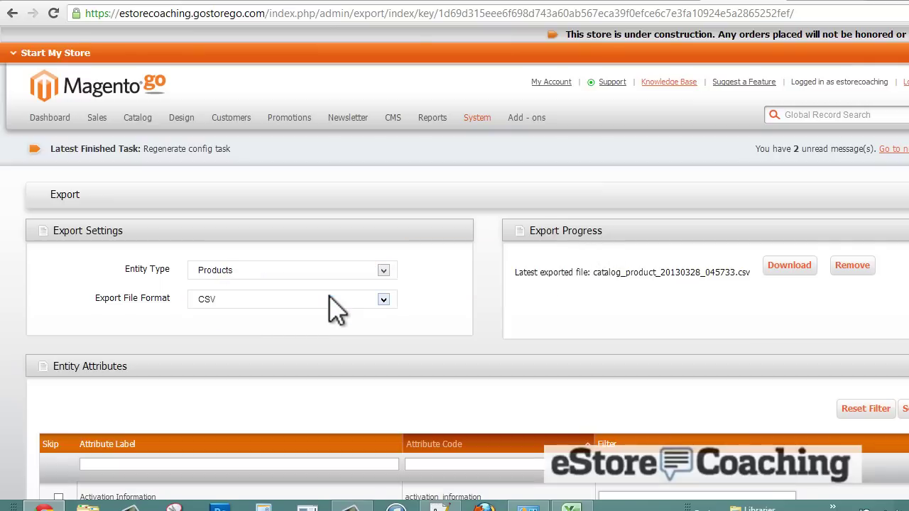
pyautogui.scroll(-2, 842, 324)
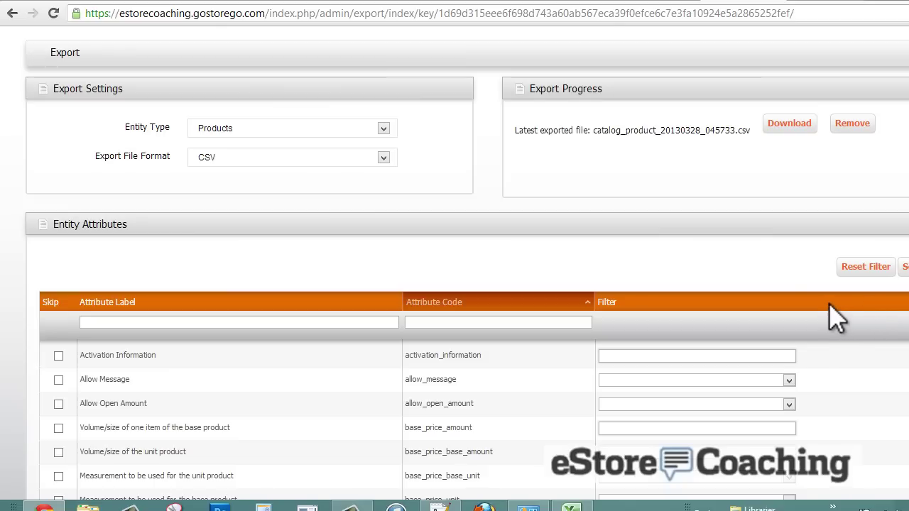
pyautogui.scroll(-20, 836, 319)
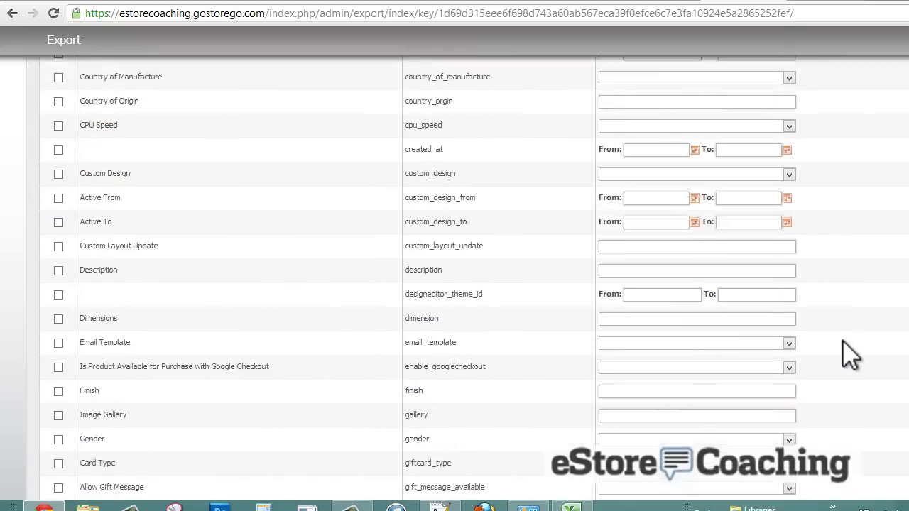
pyautogui.scroll(-12, 849, 358)
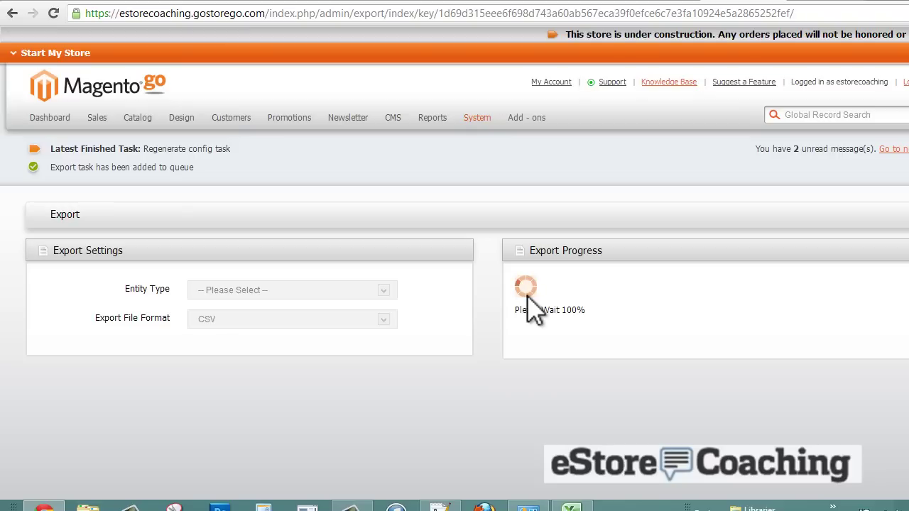
# - Continue to the setup of other payment options from the Payments stage of the Start My Store guide
pyautogui.click(71, 55)
pyautogui.moveTo(106, 222)
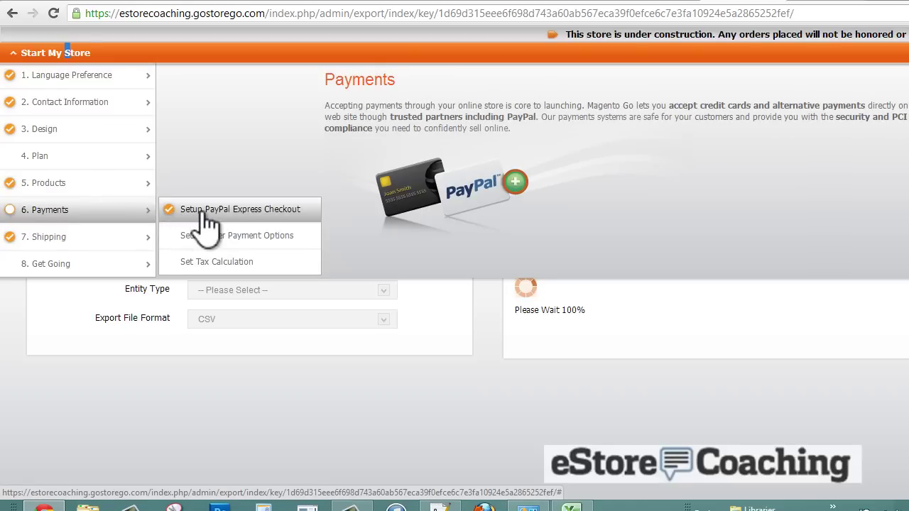
pyautogui.click(245, 249)
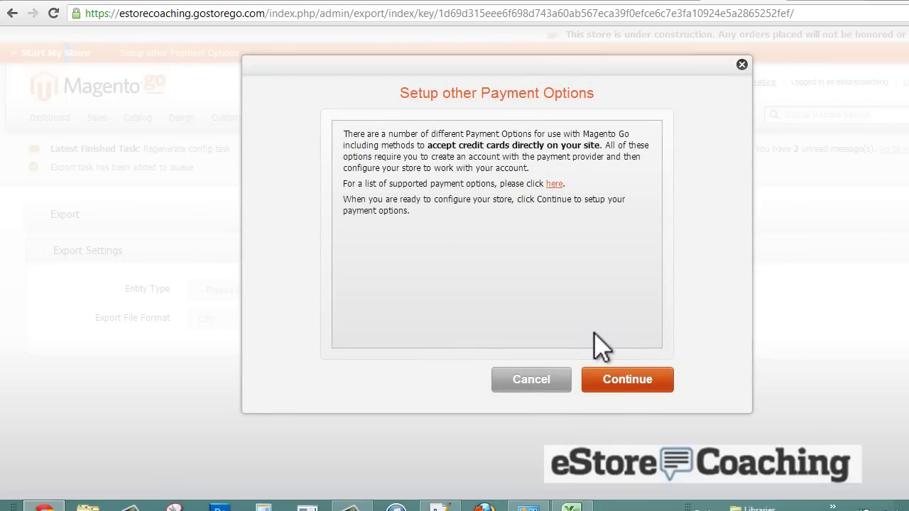
pyautogui.click(639, 384)
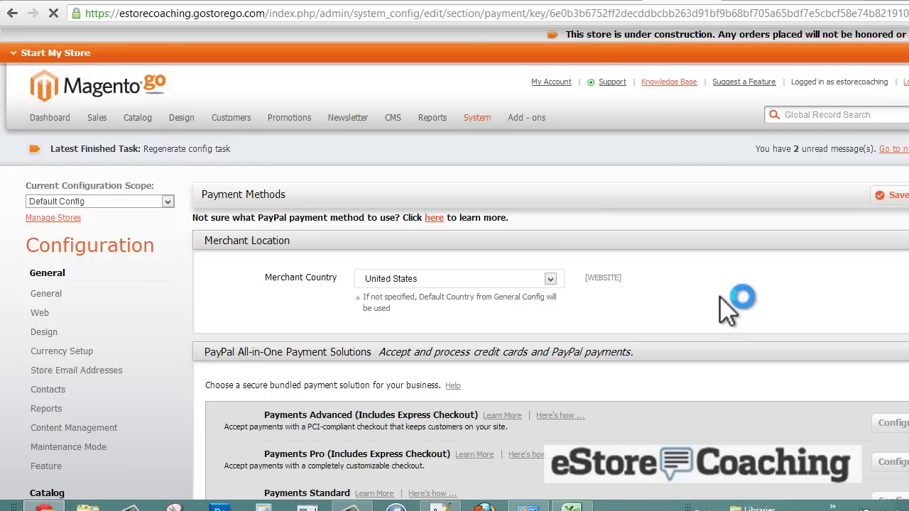
# - Examine the PayPal All-in-One Payment Solutions and the PayPal Payment Gateways offered among the payment methods
pyautogui.scroll(-2, 717, 305)
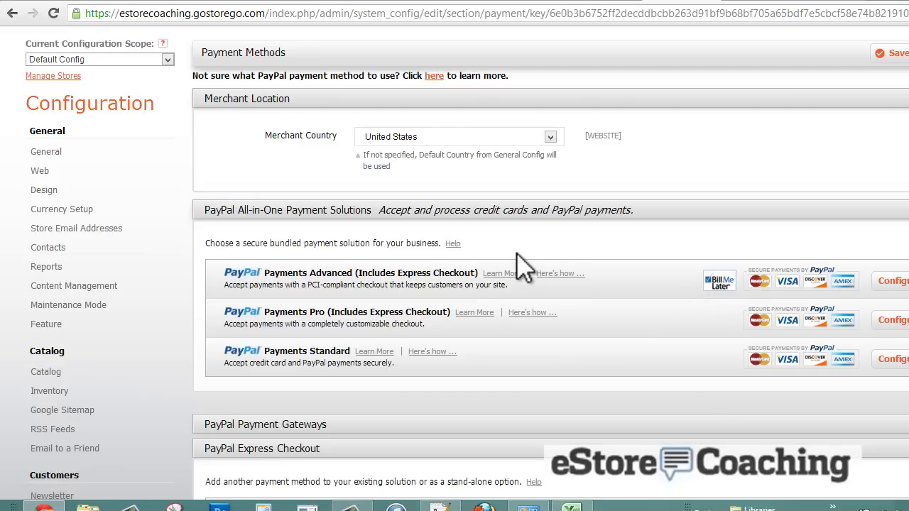
pyautogui.scroll(-1, 522, 266)
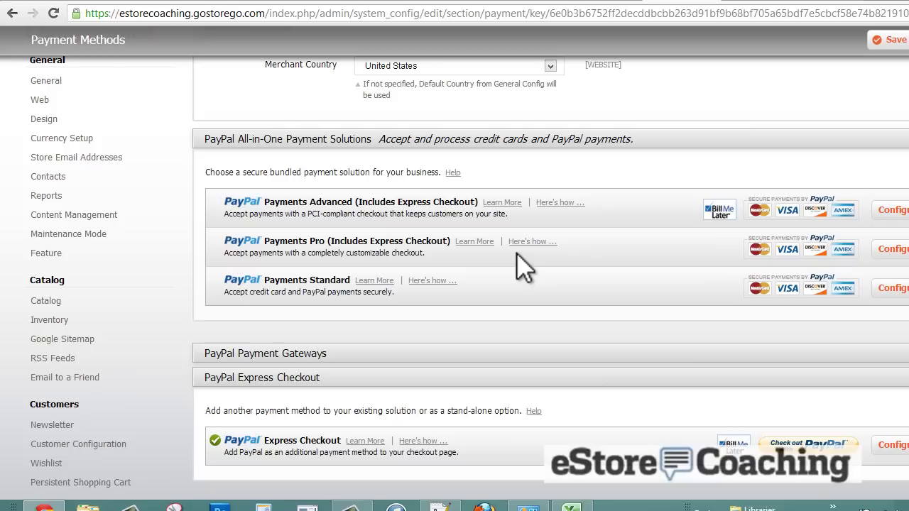
pyautogui.scroll(-1, 523, 267)
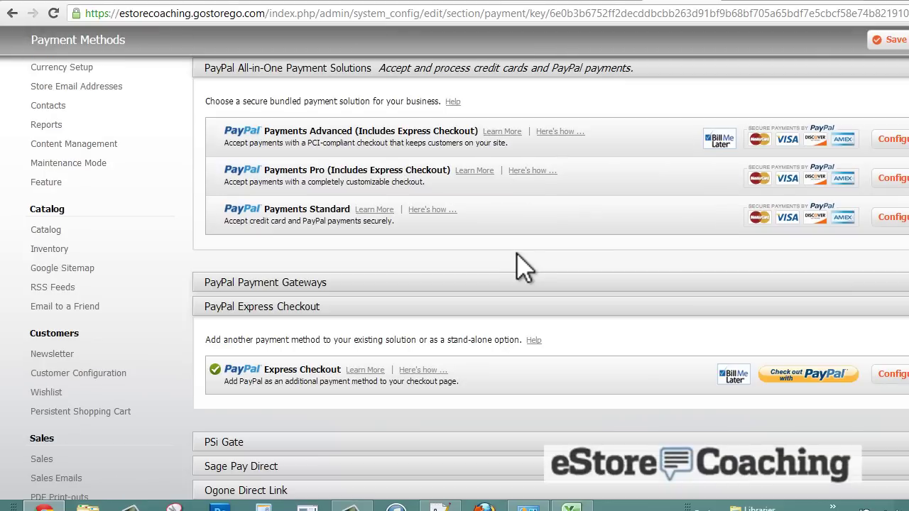
pyautogui.click(485, 287)
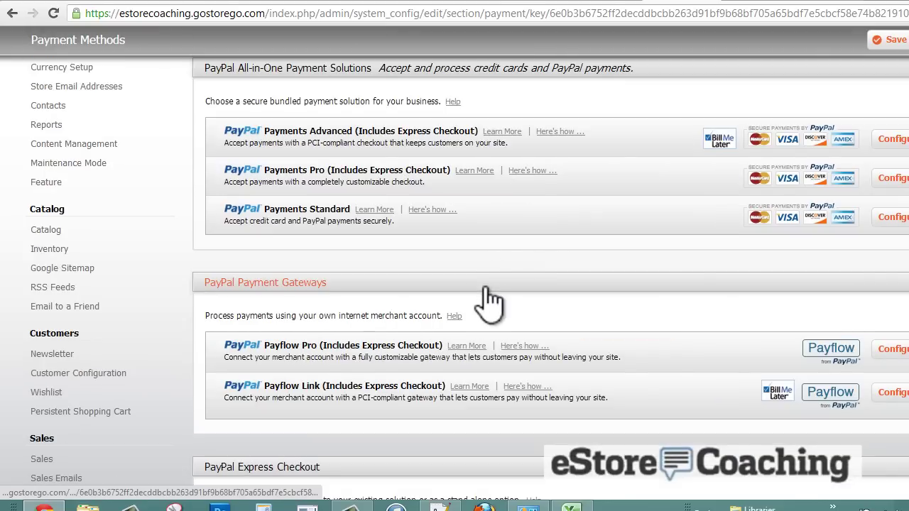
pyautogui.click(485, 286)
pyautogui.scroll(1, 484, 286)
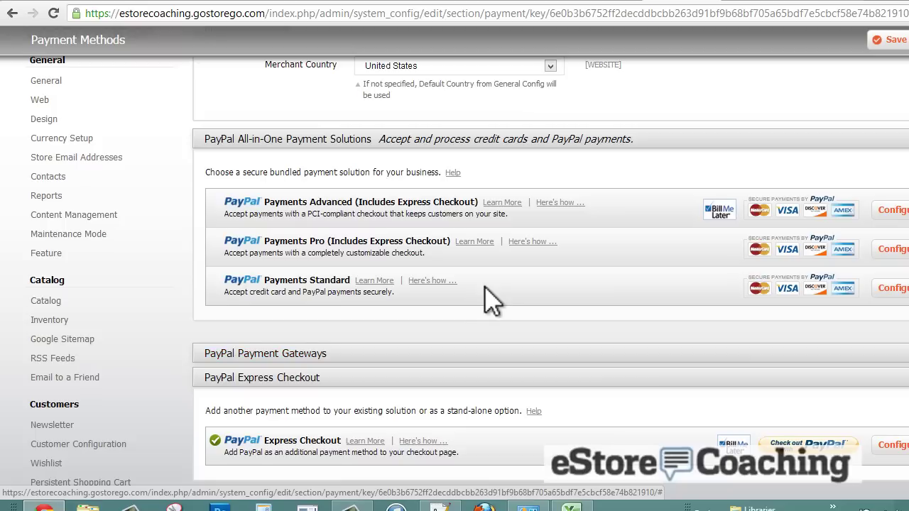
# - Collapse the PayPal All-in-One Payment Solutions, Merchant Location and PayPal Express Checkout sections
pyautogui.click(445, 141)
pyautogui.scroll(3, 467, 203)
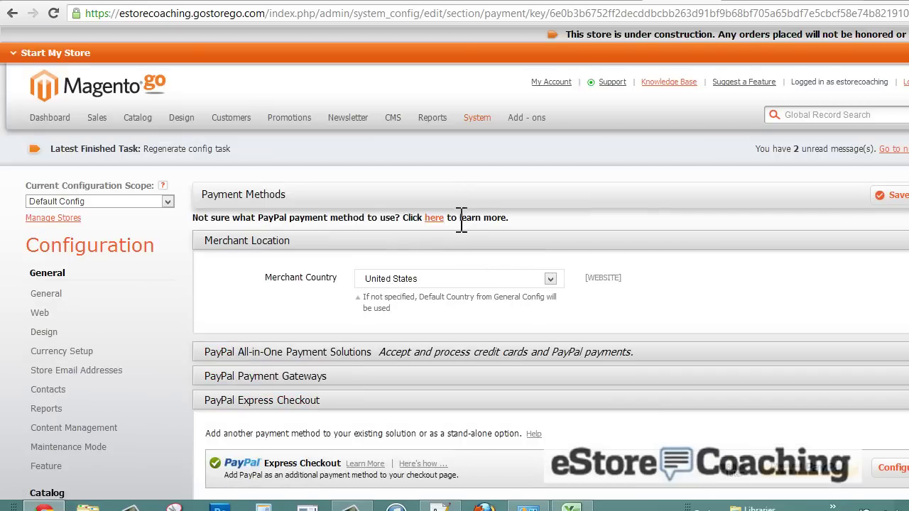
pyautogui.click(499, 282)
pyautogui.click(501, 277)
pyautogui.click(492, 245)
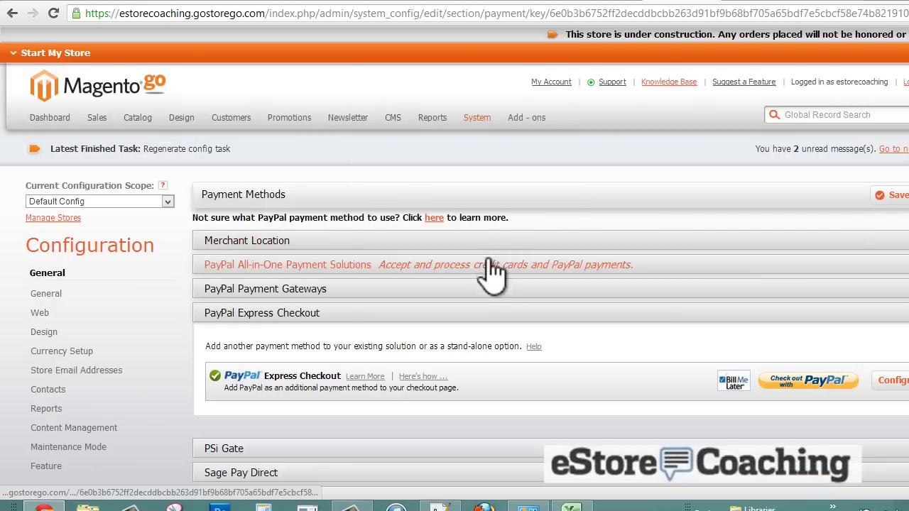
pyautogui.scroll(-2, 487, 270)
pyautogui.click(448, 170)
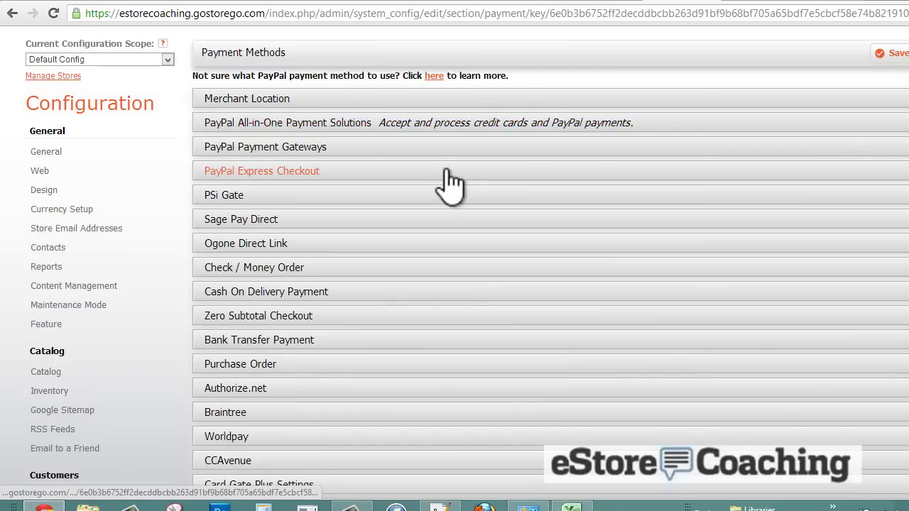
# - Look through the list of available payment methods and expand the Authorize.net settings
pyautogui.scroll(-1, 418, 291)
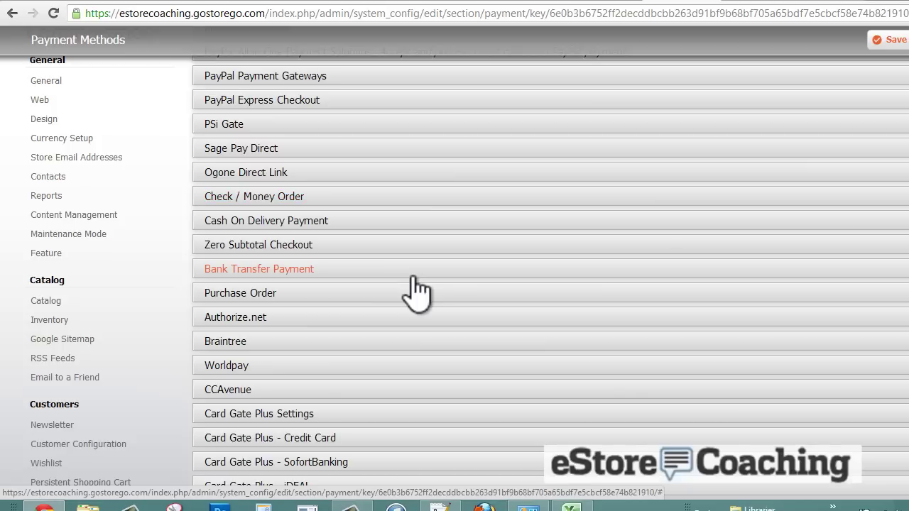
pyautogui.scroll(-1, 417, 291)
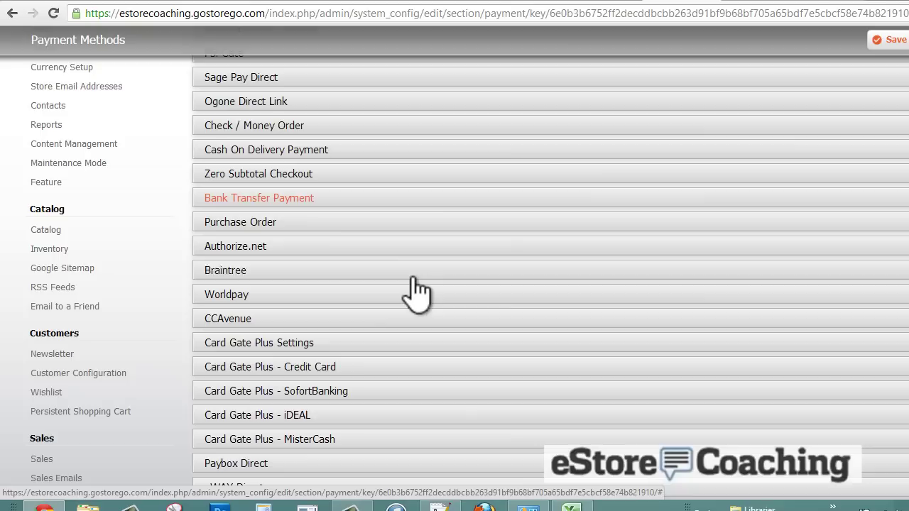
pyautogui.scroll(-2, 417, 291)
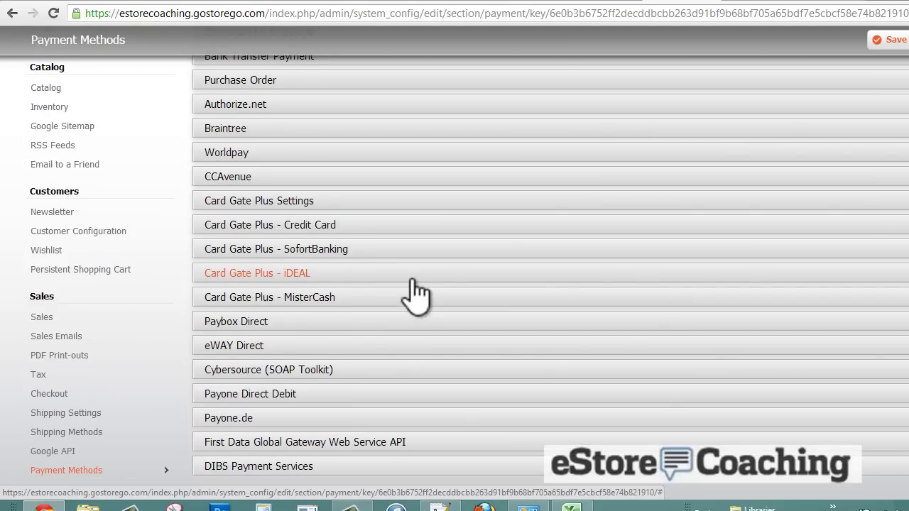
pyautogui.scroll(-1, 418, 293)
pyautogui.scroll(1, 417, 291)
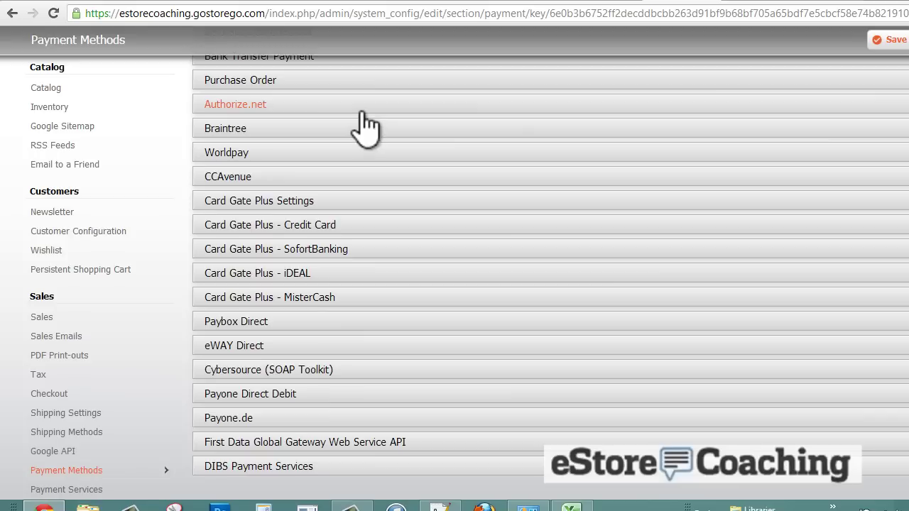
pyautogui.click(362, 108)
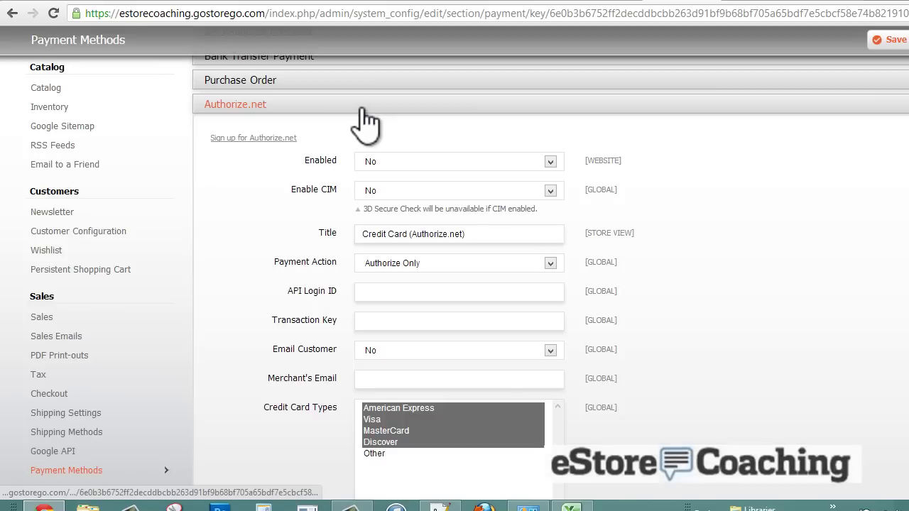
# - Try enabling Authorize.net, set it back to No, and check the Enable CIM choices
pyautogui.click(399, 166)
pyautogui.click(409, 177)
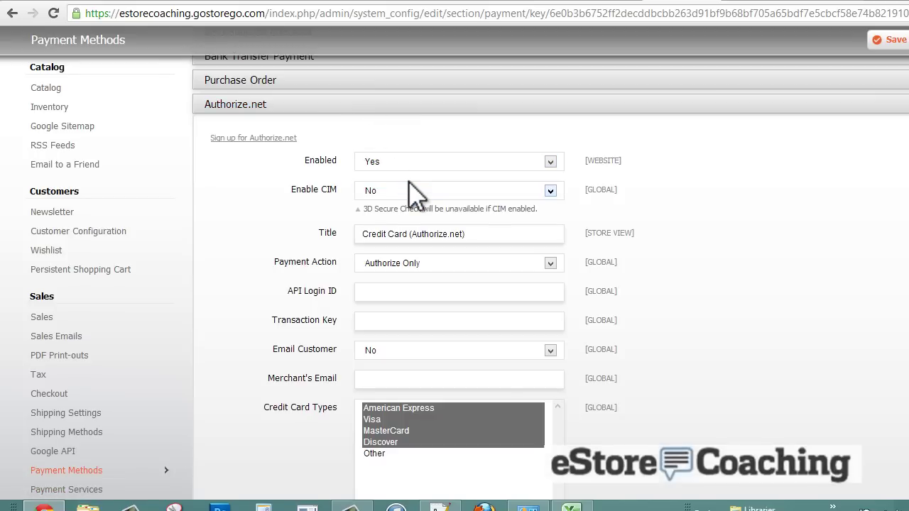
pyautogui.click(416, 164)
pyautogui.click(419, 188)
pyautogui.click(418, 192)
pyautogui.click(420, 190)
# - Examine Authorize.net's credential, card type, country and test mode settings, and collapse its section
pyautogui.scroll(-1, 349, 380)
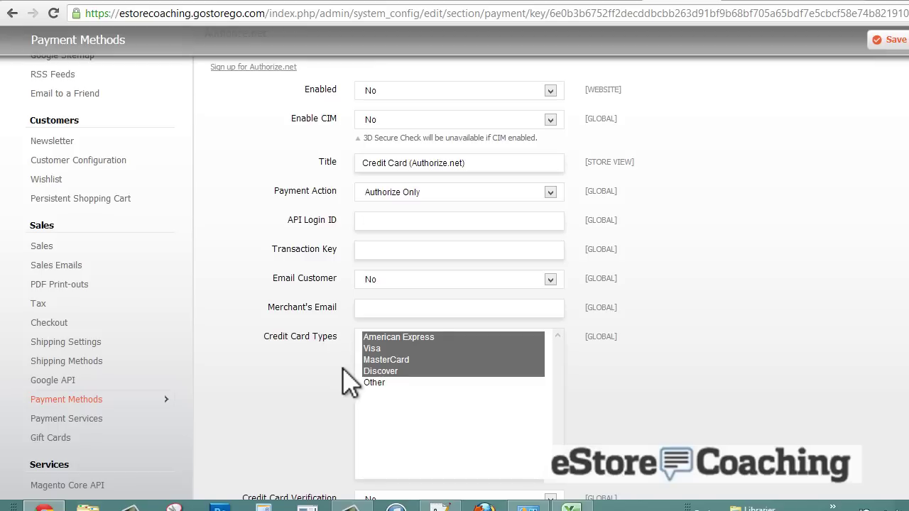
pyautogui.scroll(-1, 351, 387)
pyautogui.scroll(-1, 353, 388)
pyautogui.scroll(-1, 345, 393)
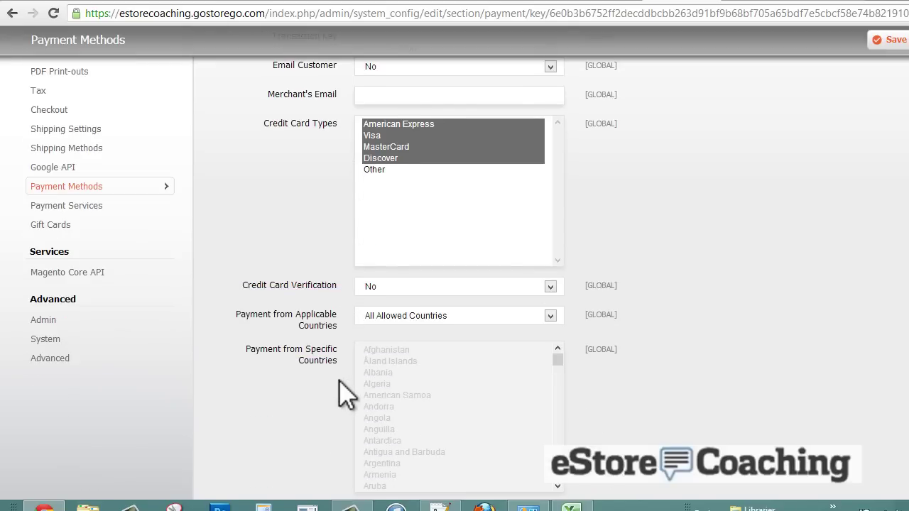
pyautogui.scroll(-4, 346, 392)
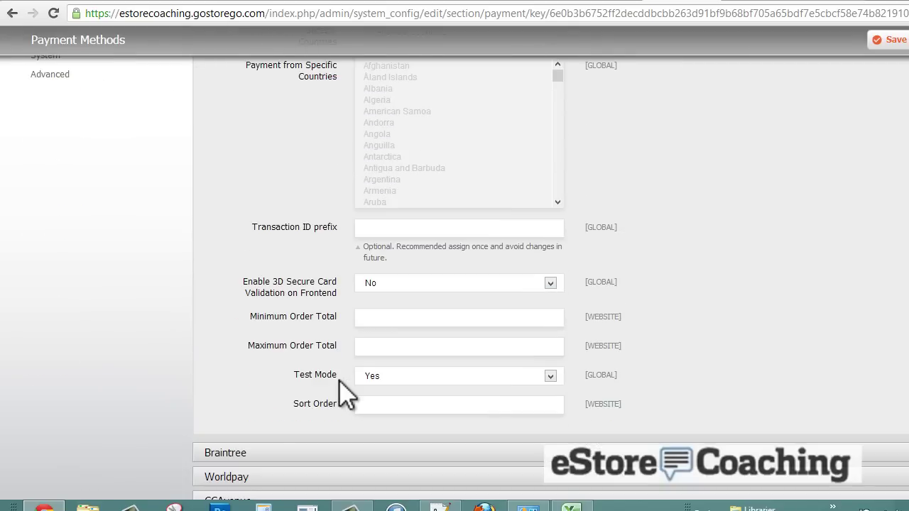
pyautogui.scroll(10, 347, 392)
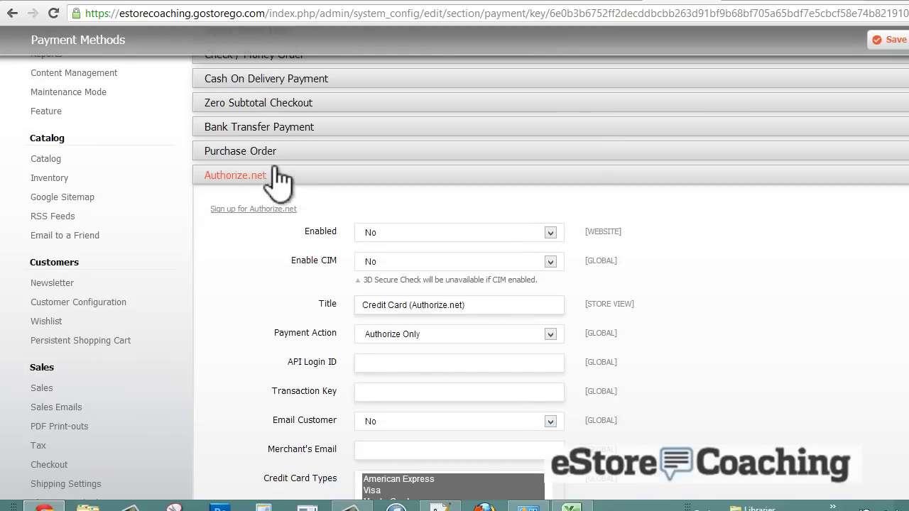
pyautogui.click(279, 177)
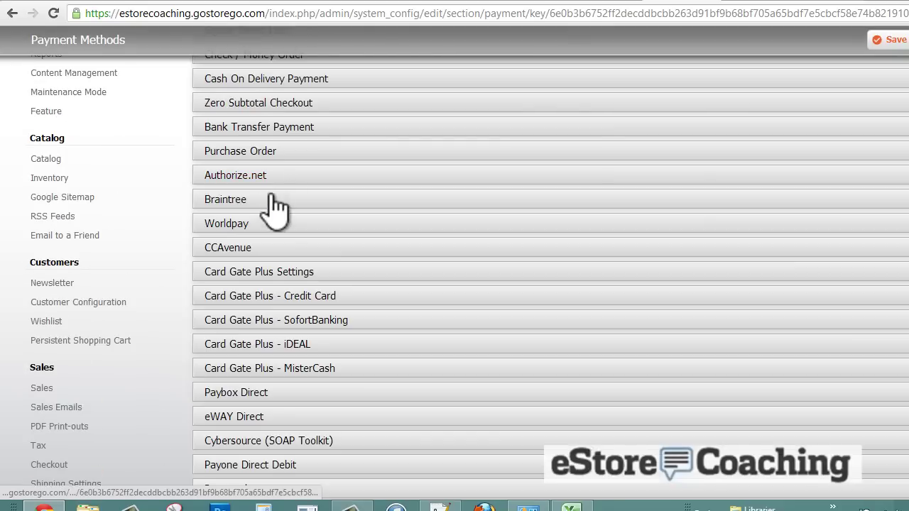
# - Examine the Check / Money Order settings, including country and payee fields, and collapse the section
pyautogui.scroll(2, 281, 213)
pyautogui.scroll(1, 284, 221)
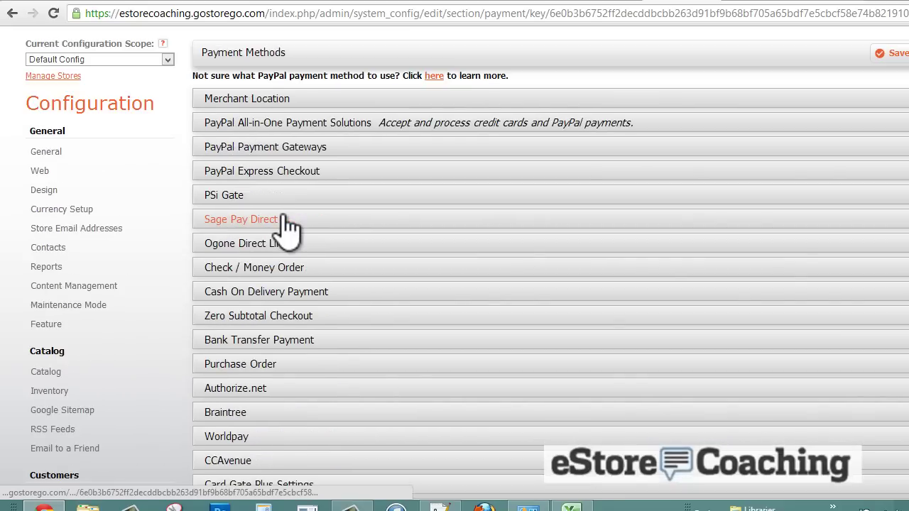
pyautogui.scroll(-1, 307, 250)
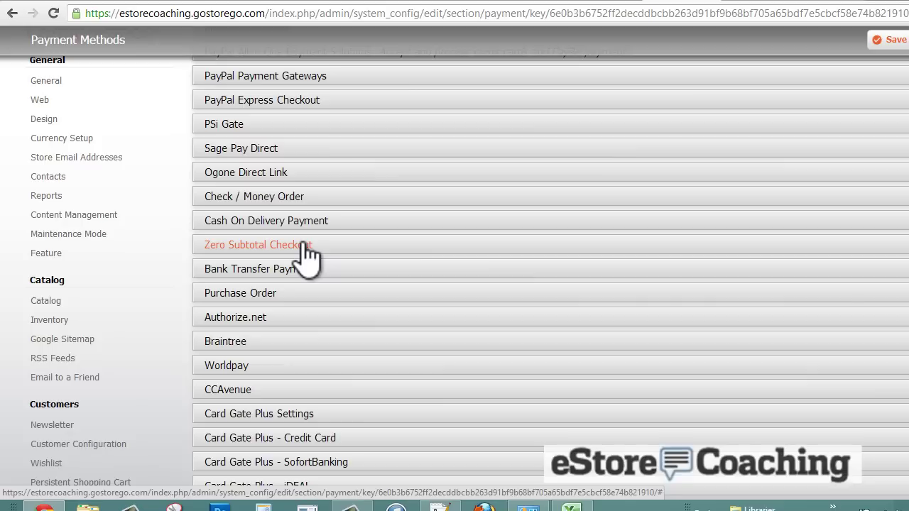
pyautogui.click(300, 206)
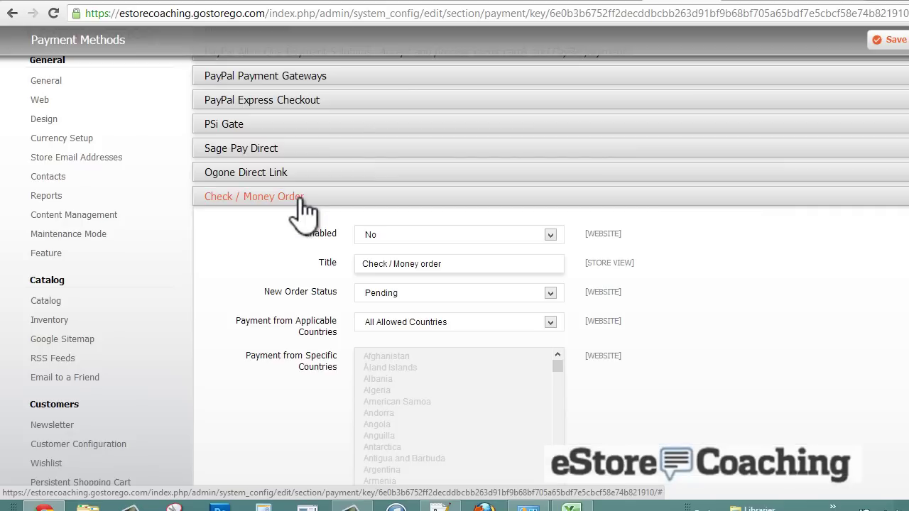
pyautogui.scroll(-3, 305, 264)
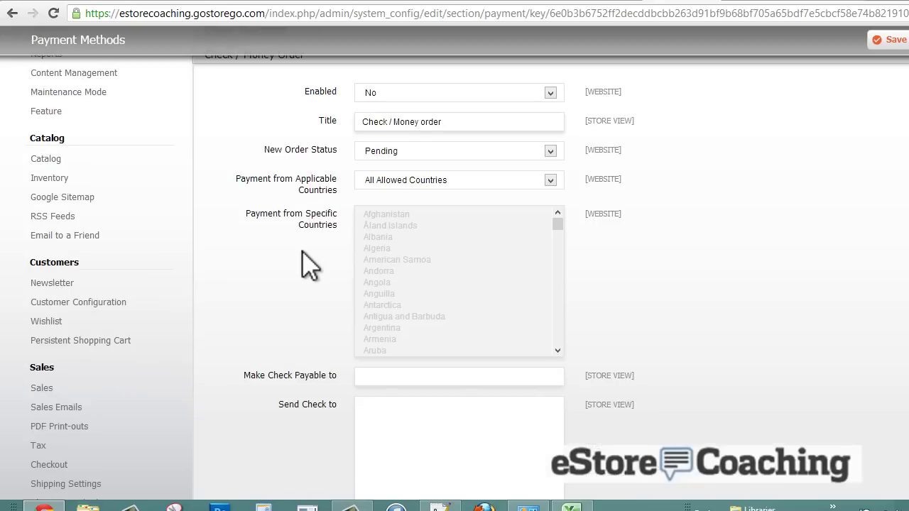
pyautogui.scroll(4, 310, 267)
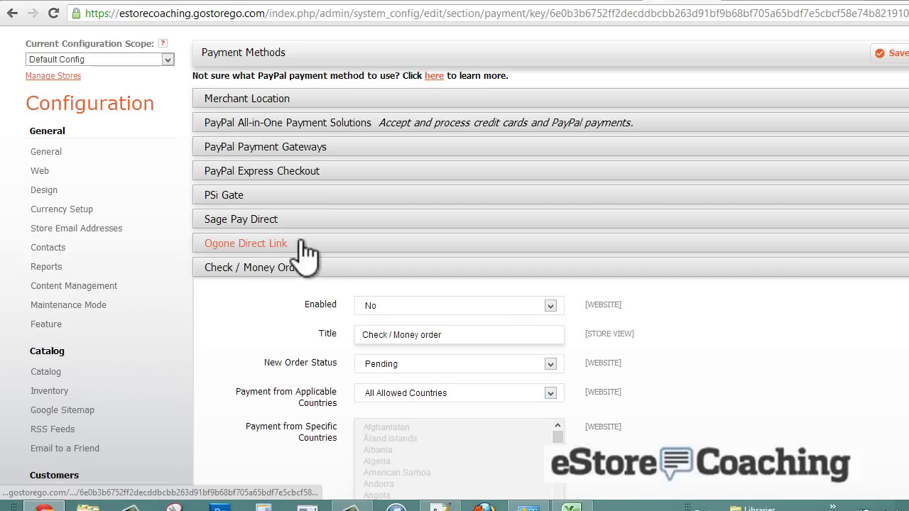
pyautogui.click(311, 268)
pyautogui.scroll(-2, 315, 266)
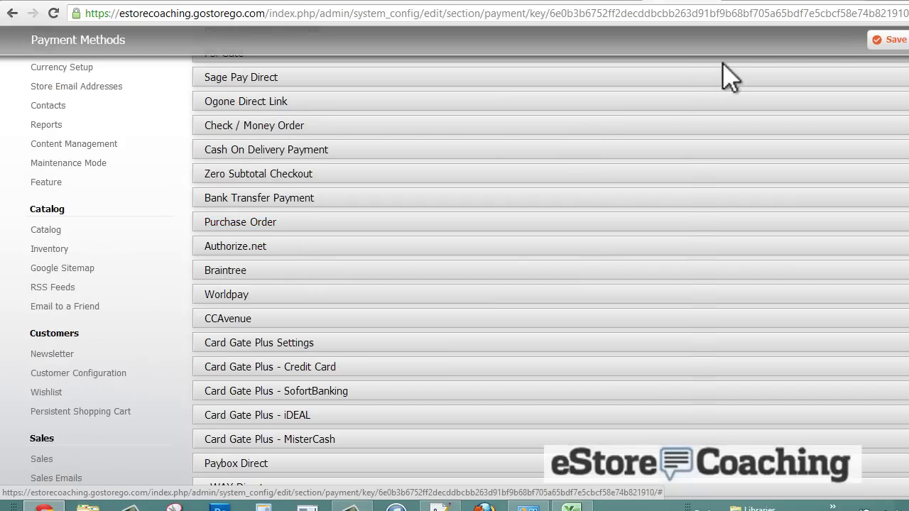
# - Open Set Tax Calculation from the Payments stage of the Start My Store guide
pyautogui.scroll(5, 450, 192)
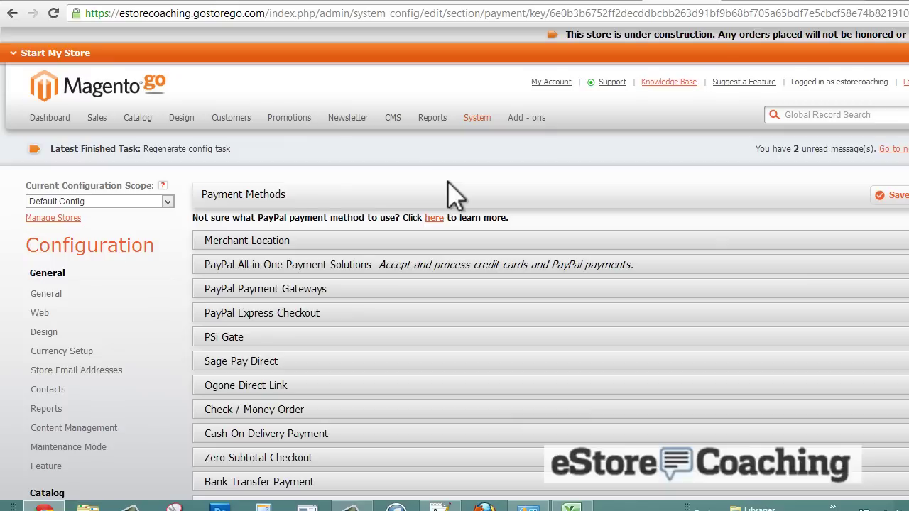
pyautogui.click(32, 60)
pyautogui.moveTo(135, 212)
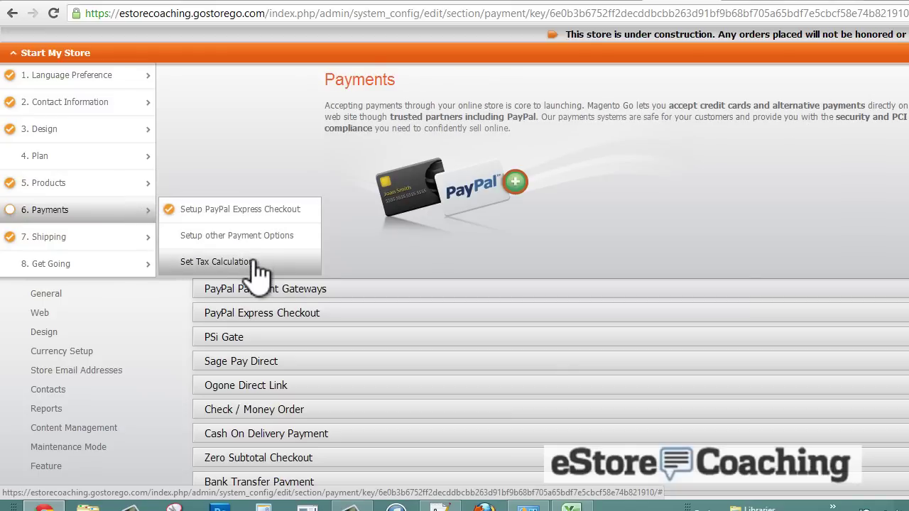
pyautogui.click(215, 262)
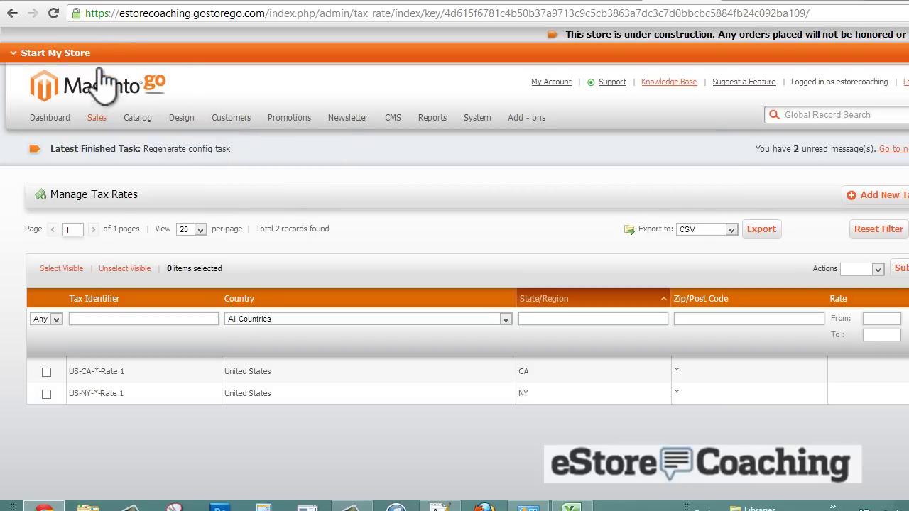
# - Open Setup Shipping Options from the Shipping stage of the Start My Store guide and continue to the shipping methods configuration
pyautogui.click(57, 54)
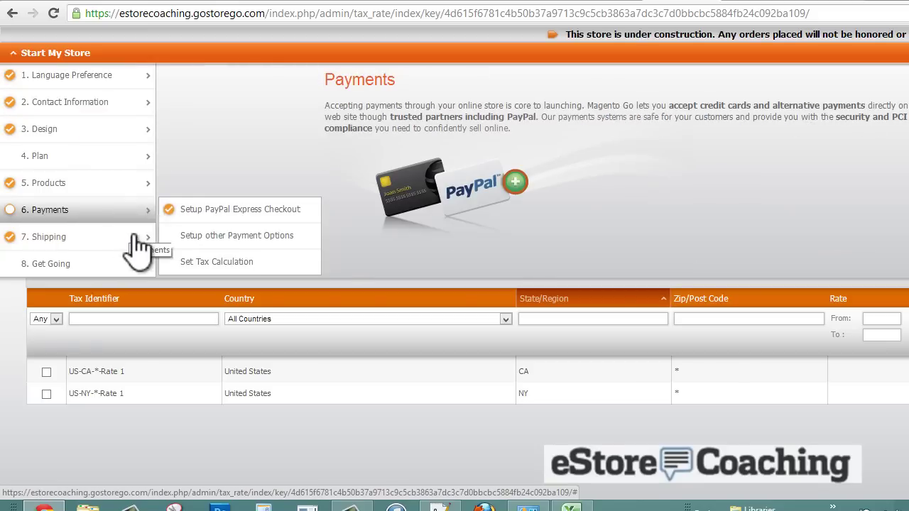
pyautogui.moveTo(133, 247)
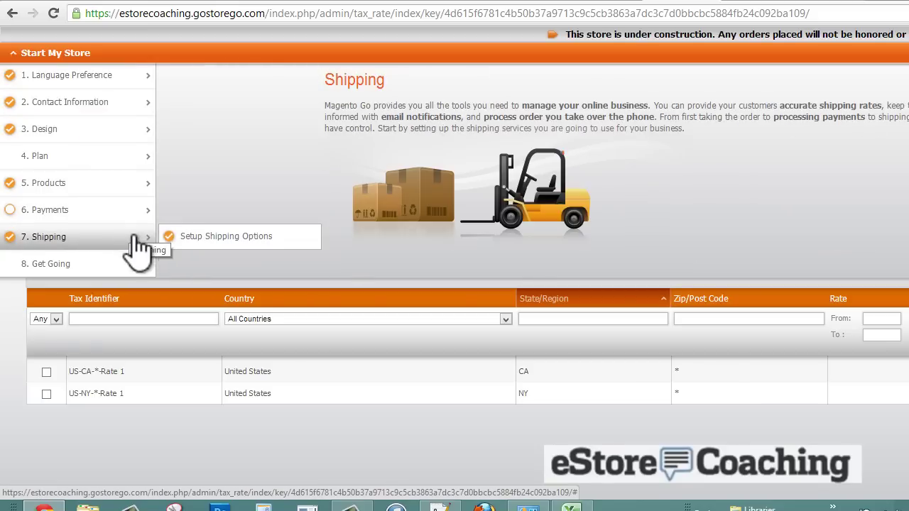
pyautogui.click(183, 242)
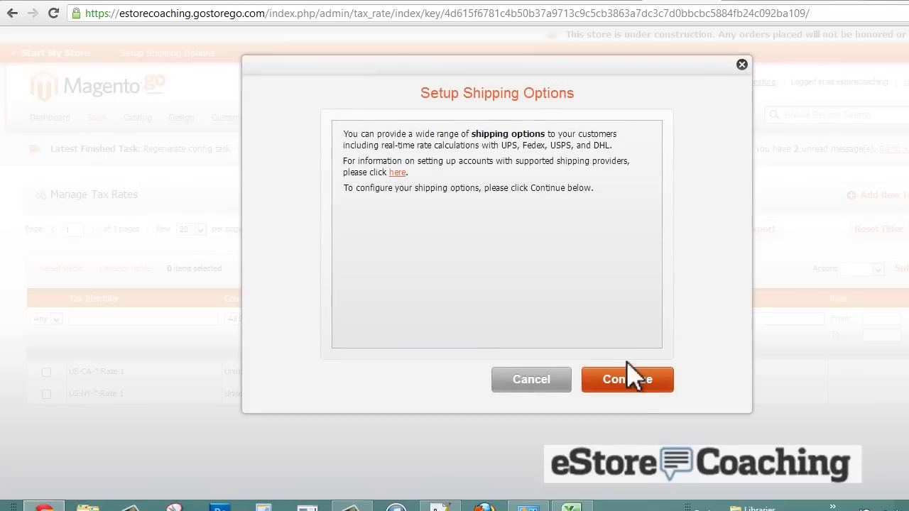
pyautogui.click(641, 397)
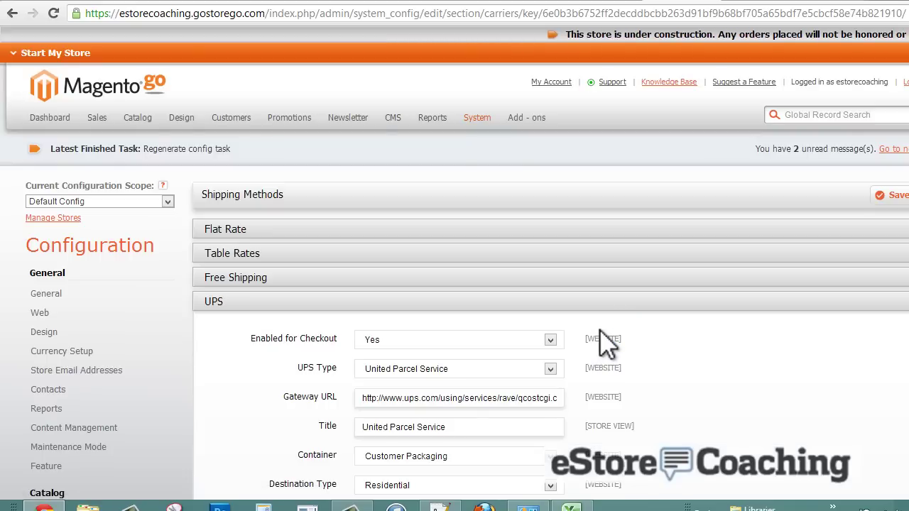
# - Collapse the UPS and FedEx sections in the shipping methods list
pyautogui.scroll(-2, 440, 206)
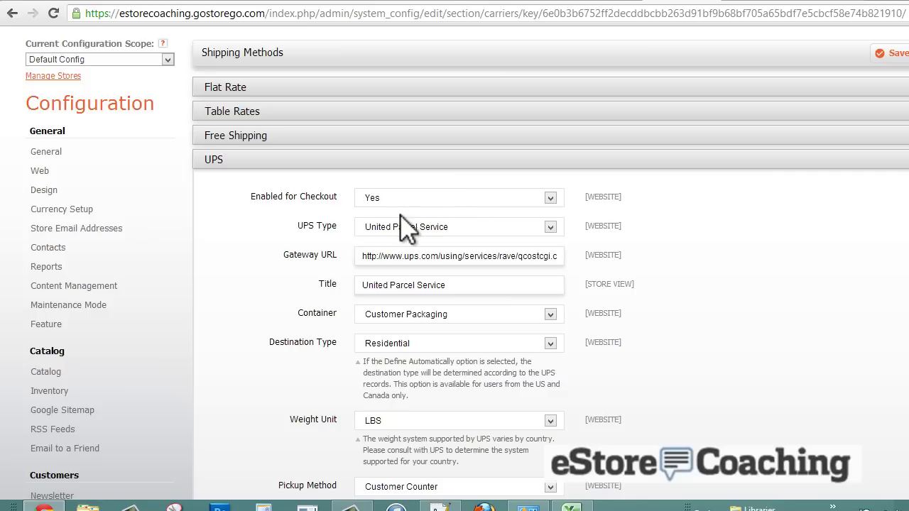
pyautogui.click(360, 166)
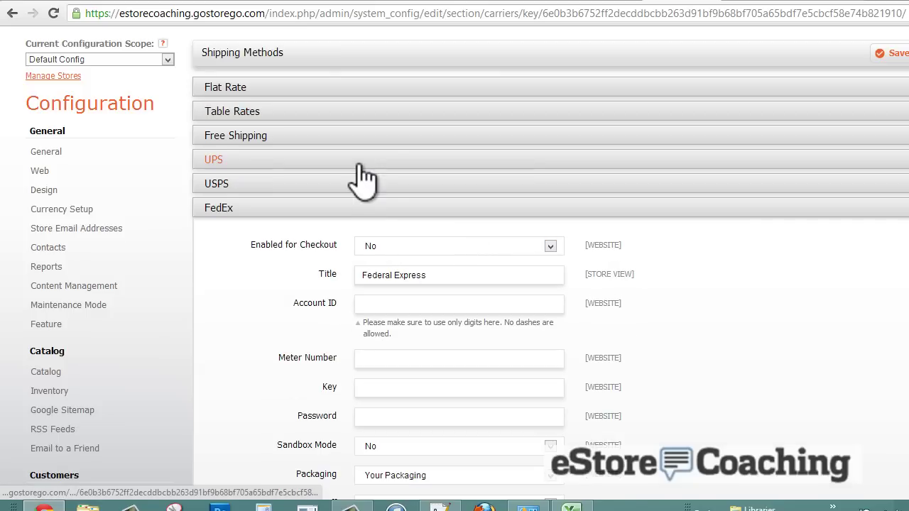
pyautogui.click(364, 207)
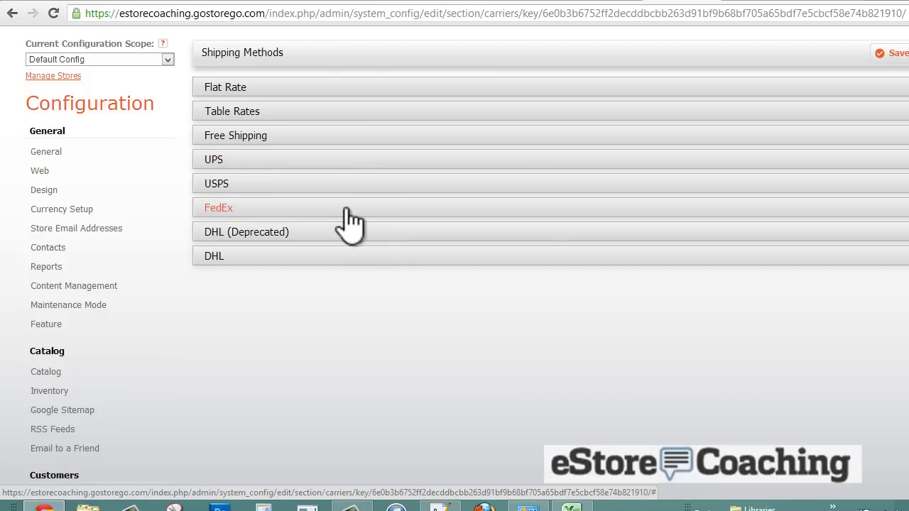
# - Examine the Table Rates settings, then the Flat Rate type, price, handling fee and country settings
pyautogui.click(280, 112)
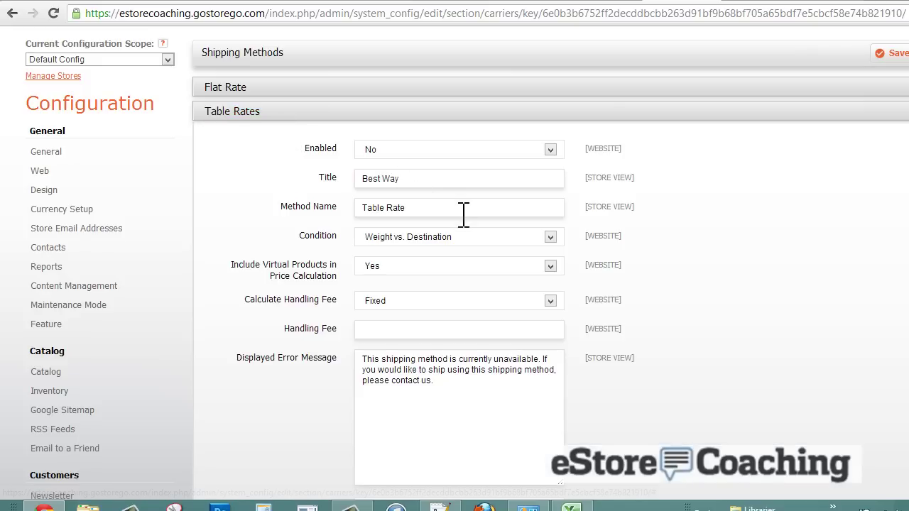
pyautogui.click(316, 115)
pyautogui.click(316, 91)
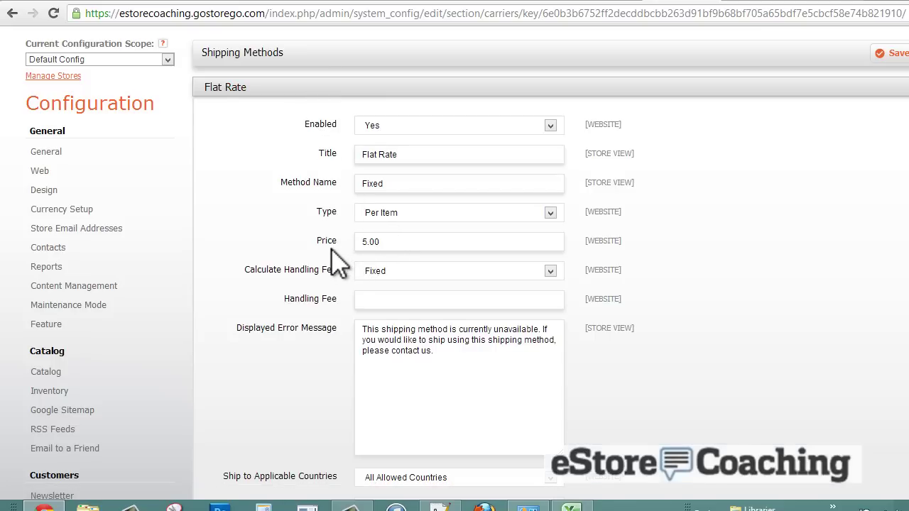
pyautogui.scroll(-1, 331, 248)
pyautogui.scroll(-1, 331, 257)
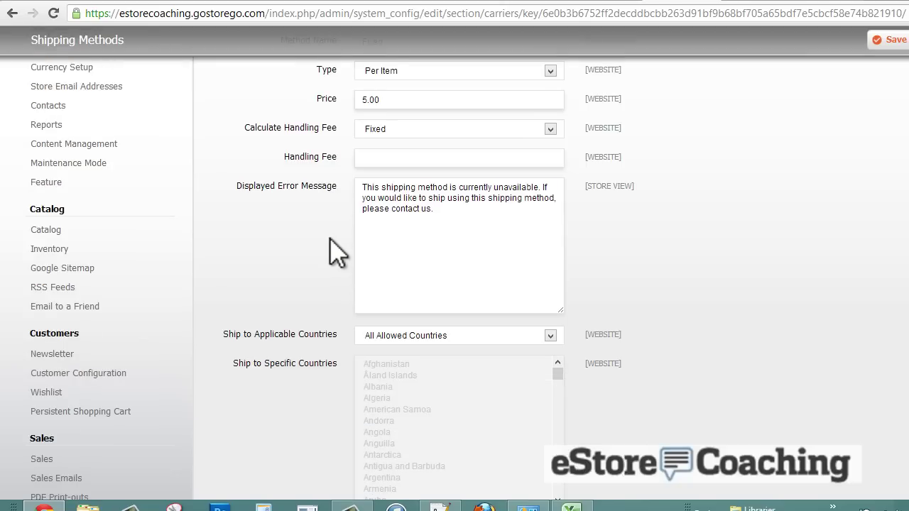
# - Set Enabled to No for the Flat Rate shipping method and collapse its section
pyautogui.scroll(3, 335, 243)
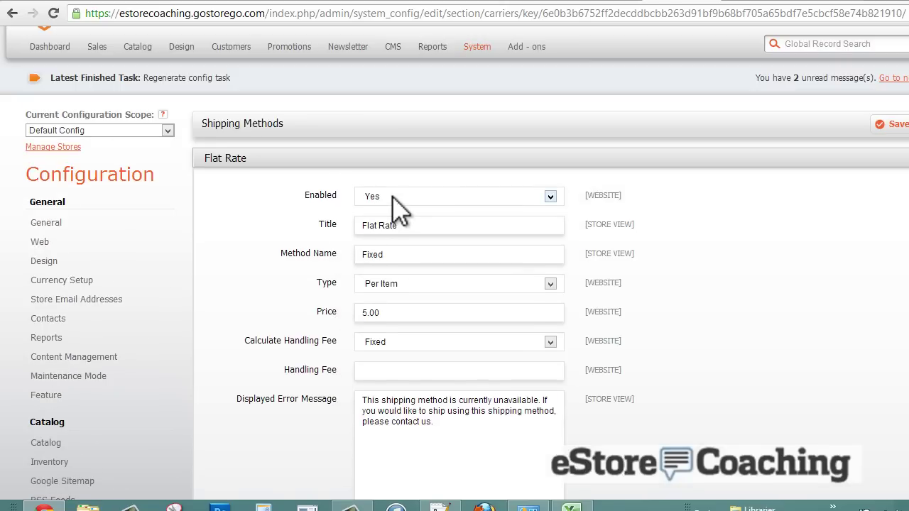
pyautogui.click(392, 196)
pyautogui.click(395, 222)
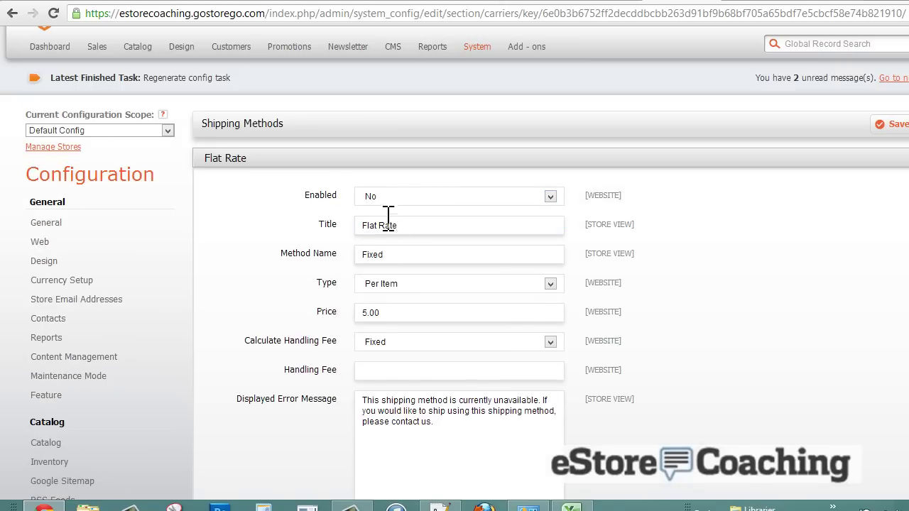
pyautogui.click(353, 160)
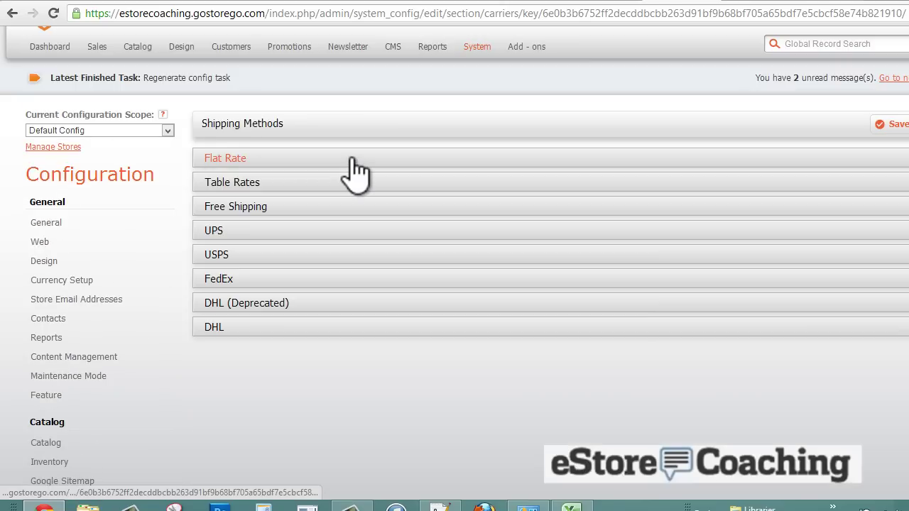
# - Examine the UPS settings, including checkout availability, package weights, handling, allowed methods, free shipping and applicable countries
pyautogui.click(329, 232)
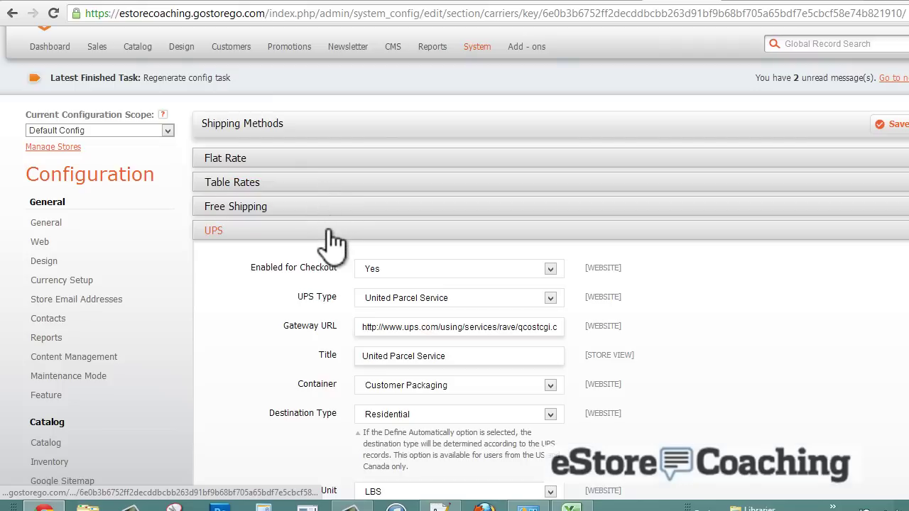
pyautogui.click(394, 268)
pyautogui.click(399, 284)
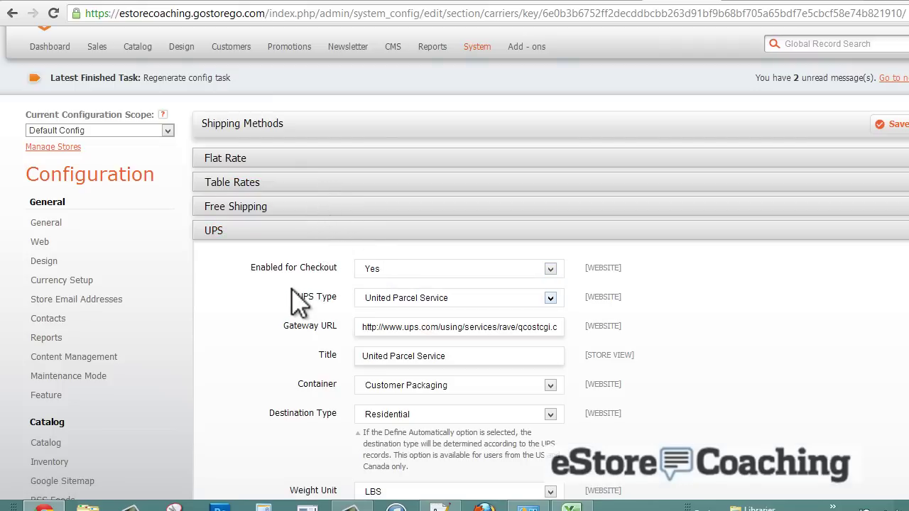
pyautogui.scroll(-1, 298, 301)
pyautogui.scroll(-3, 297, 302)
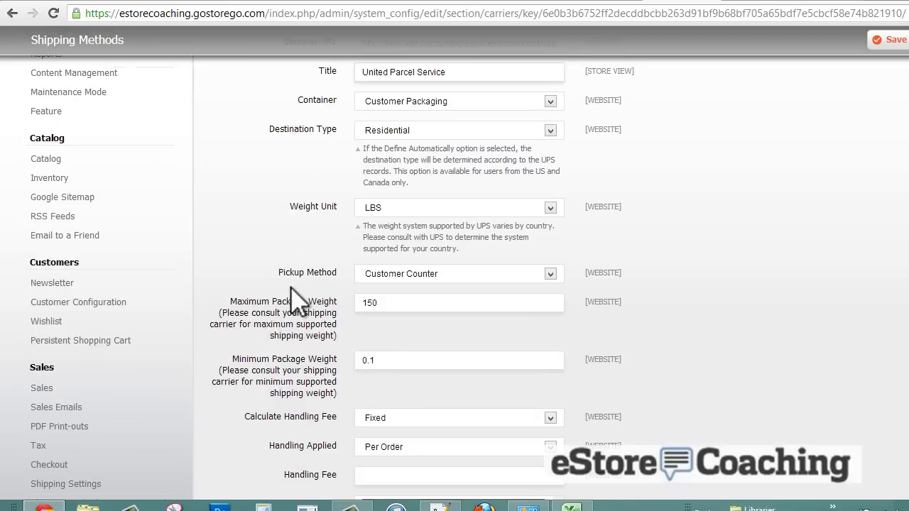
pyautogui.scroll(-3, 297, 302)
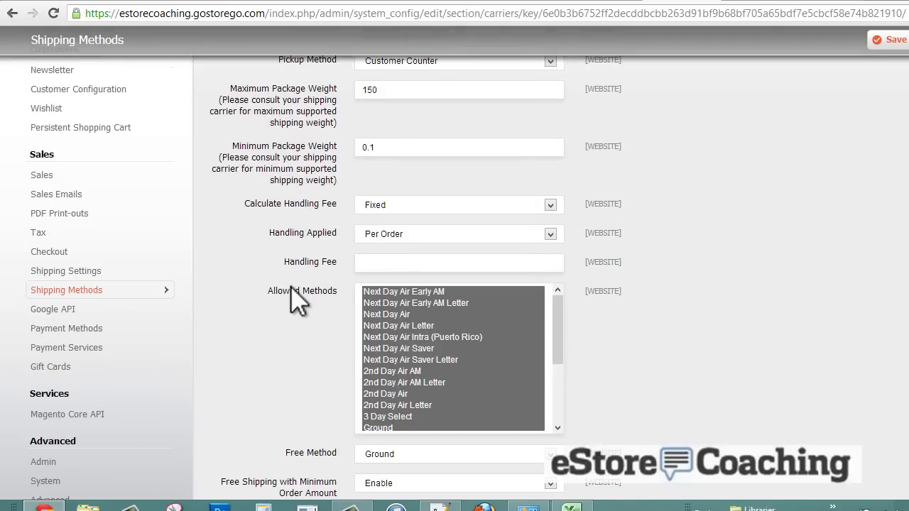
pyautogui.scroll(-3, 297, 302)
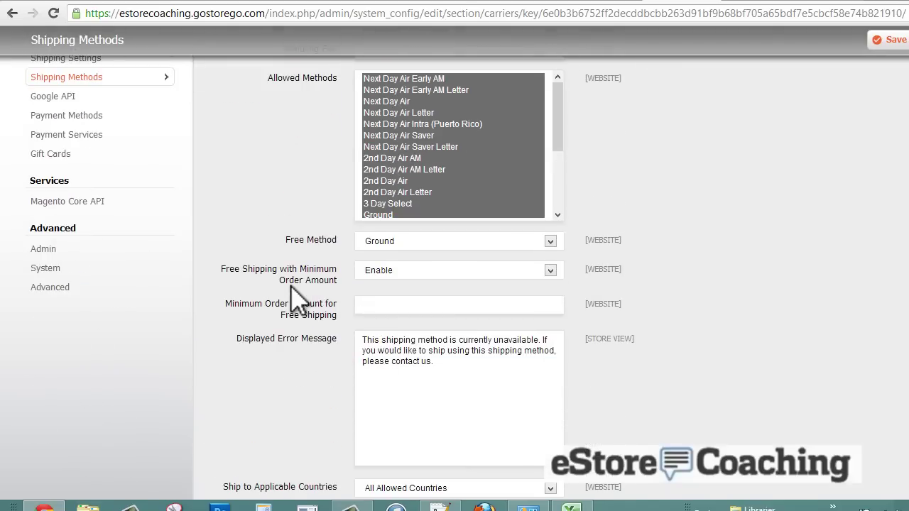
pyautogui.scroll(-3, 296, 301)
pyautogui.scroll(-3, 296, 302)
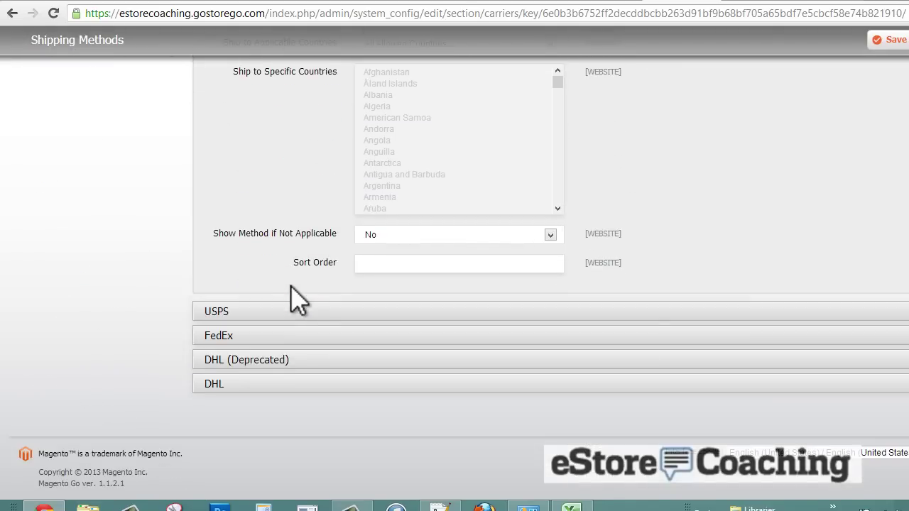
# - Examine the FedEx account fields and Enabled for Checkout choices, leave them unchanged, and collapse the section
pyautogui.click(312, 338)
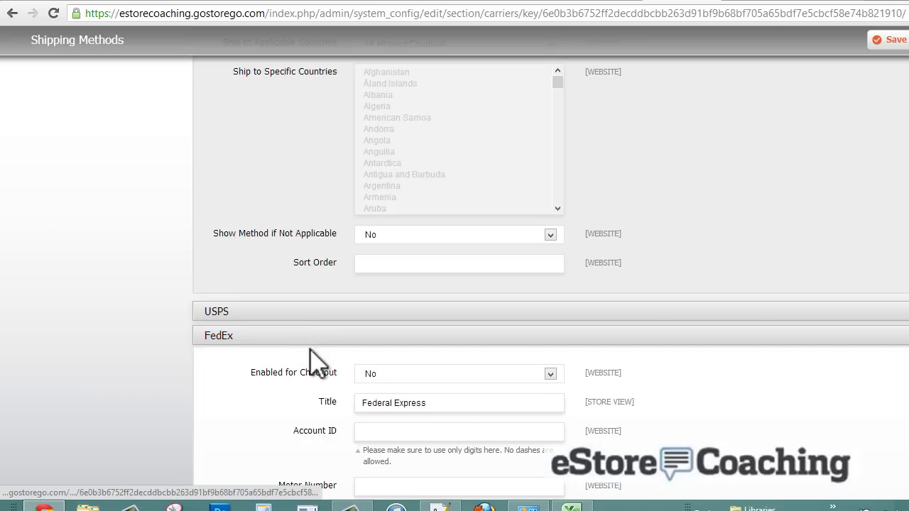
pyautogui.scroll(-2, 313, 362)
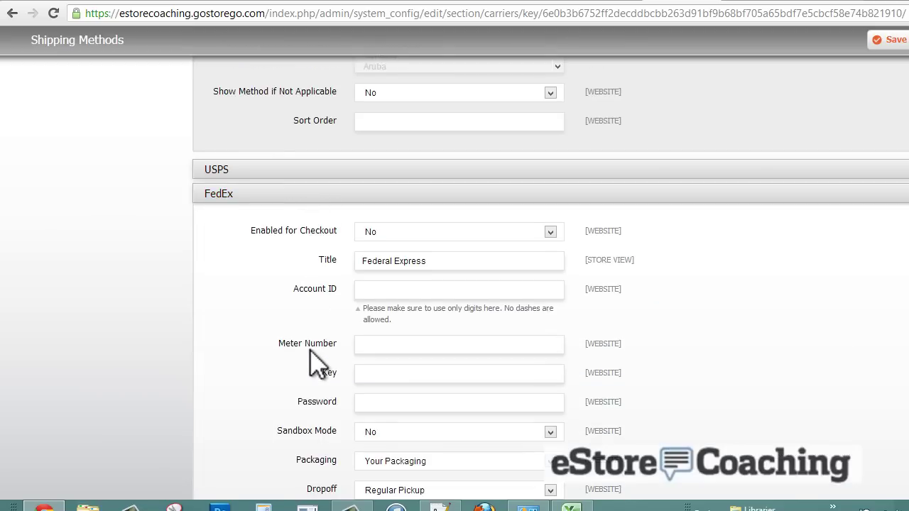
pyautogui.click(375, 237)
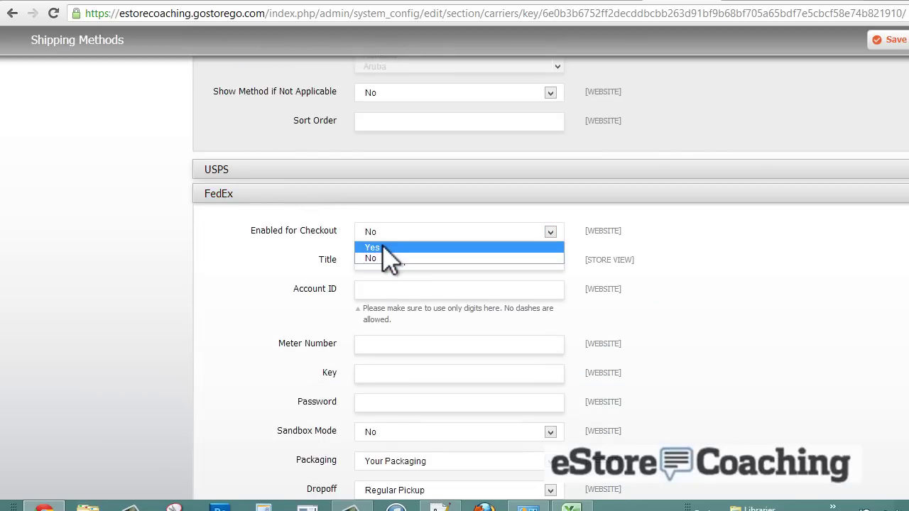
pyautogui.click(307, 272)
pyautogui.click(288, 198)
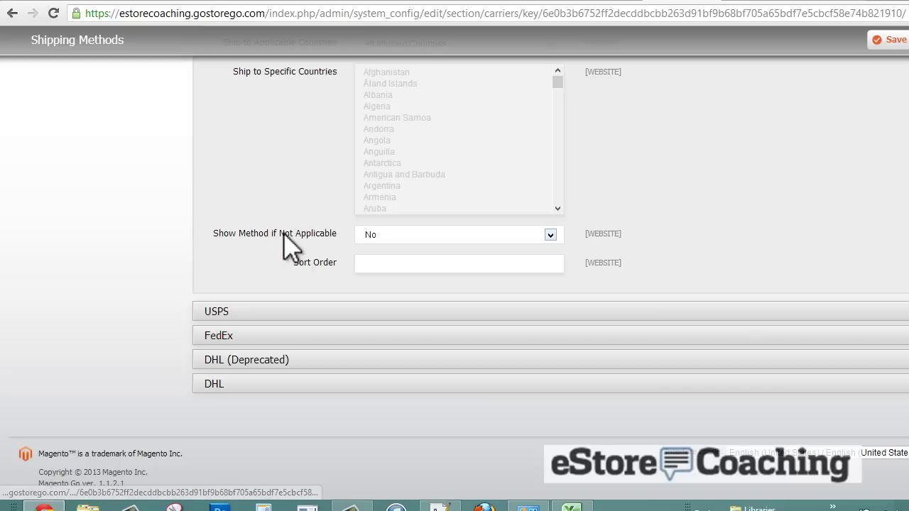
# - Launch the store from the Get Going stage of the Start My Store guide and leave the SSL page for the admin
pyautogui.scroll(20, 295, 273)
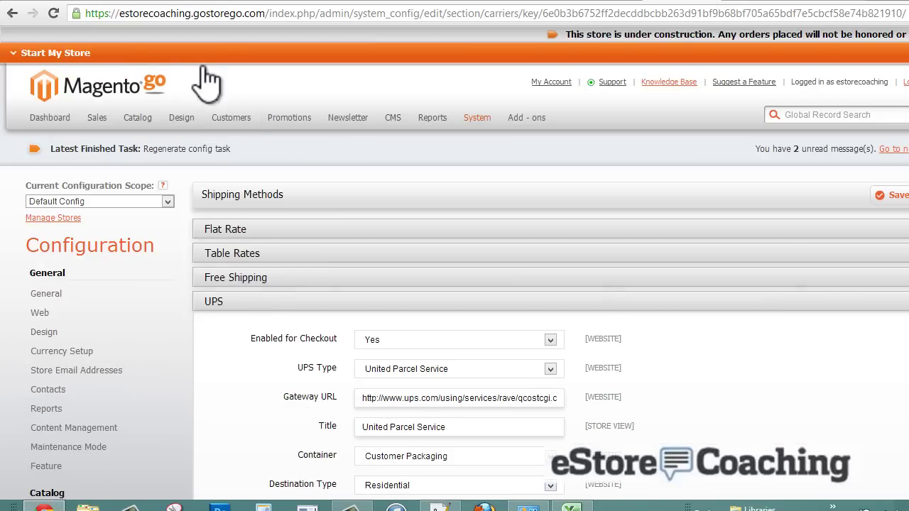
pyautogui.click(82, 55)
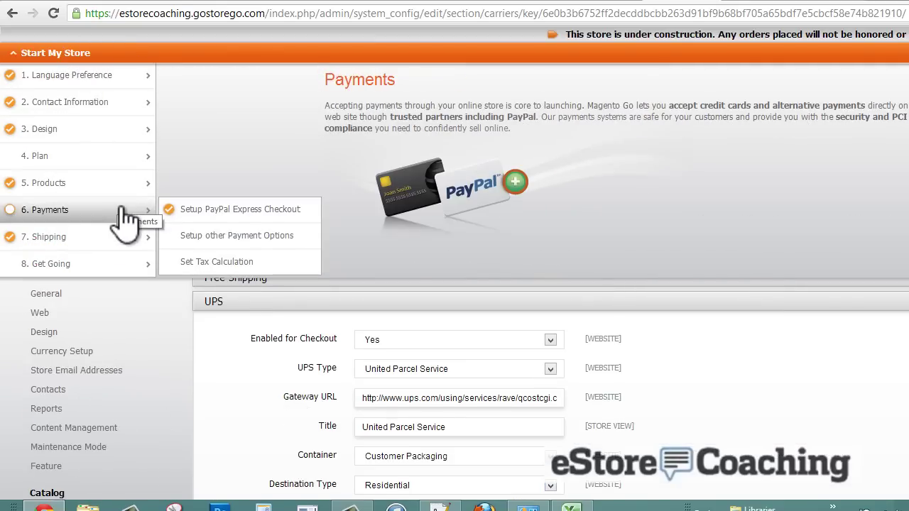
pyautogui.moveTo(140, 268)
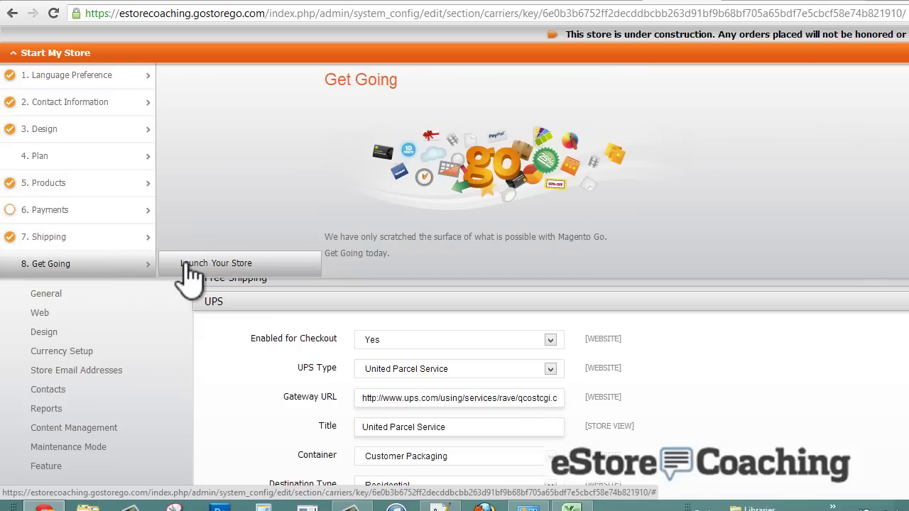
pyautogui.click(174, 264)
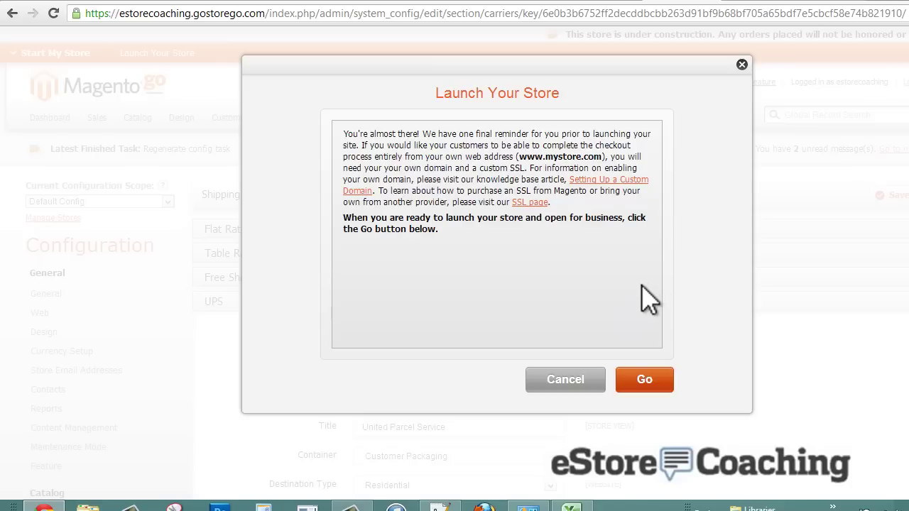
pyautogui.click(660, 380)
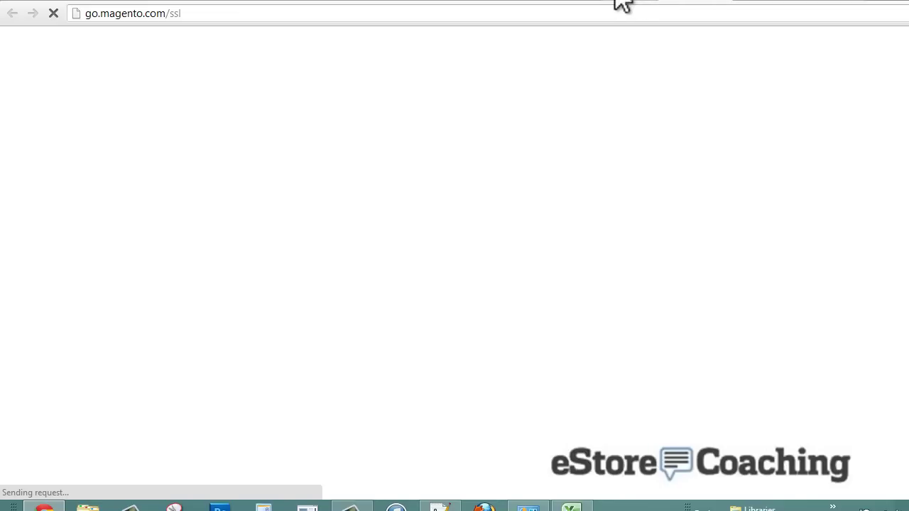
pyautogui.click(621, 4)
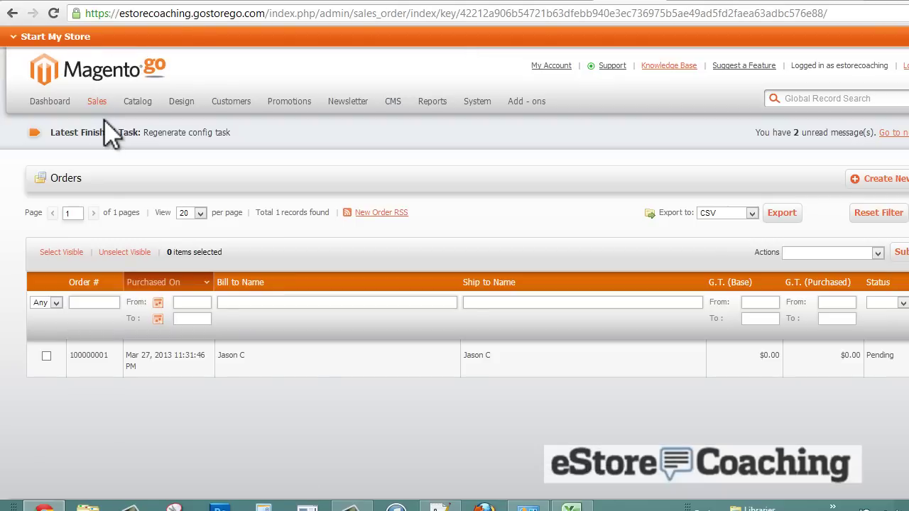
# - Open the system's data export page
pyautogui.moveTo(477, 103)
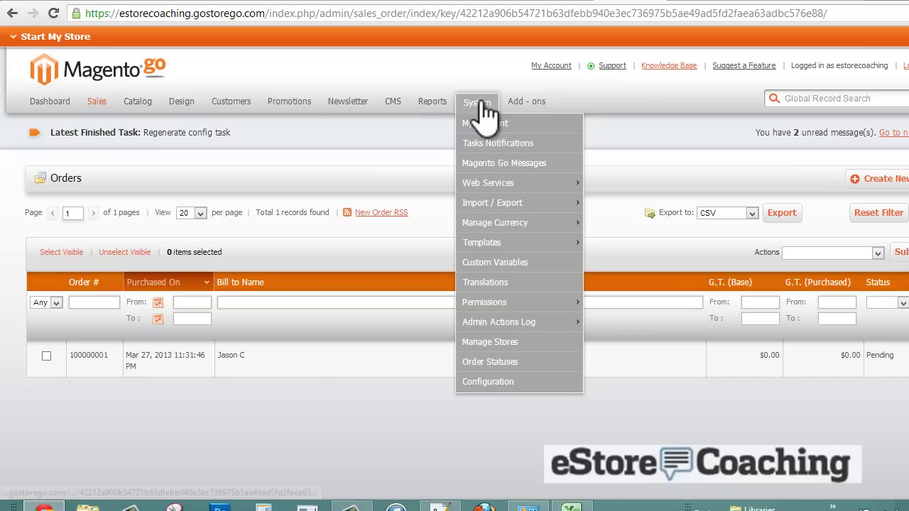
pyautogui.moveTo(512, 205)
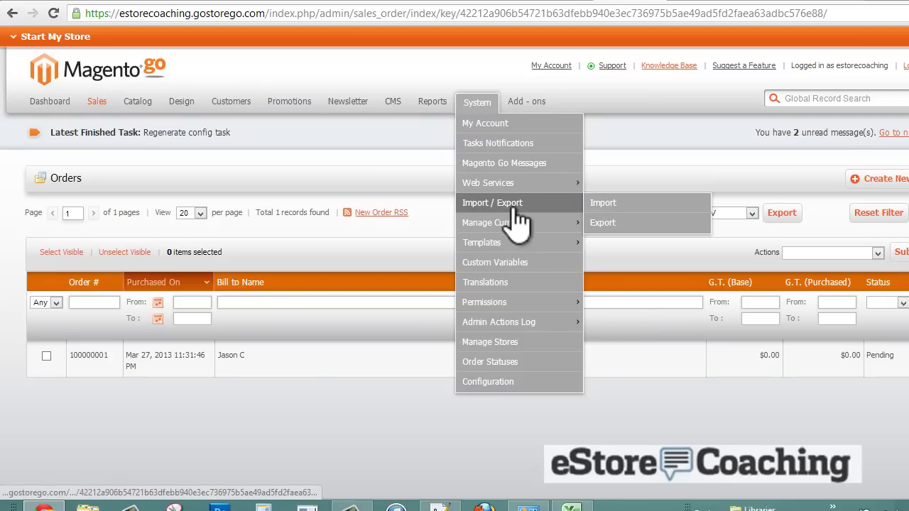
pyautogui.click(600, 223)
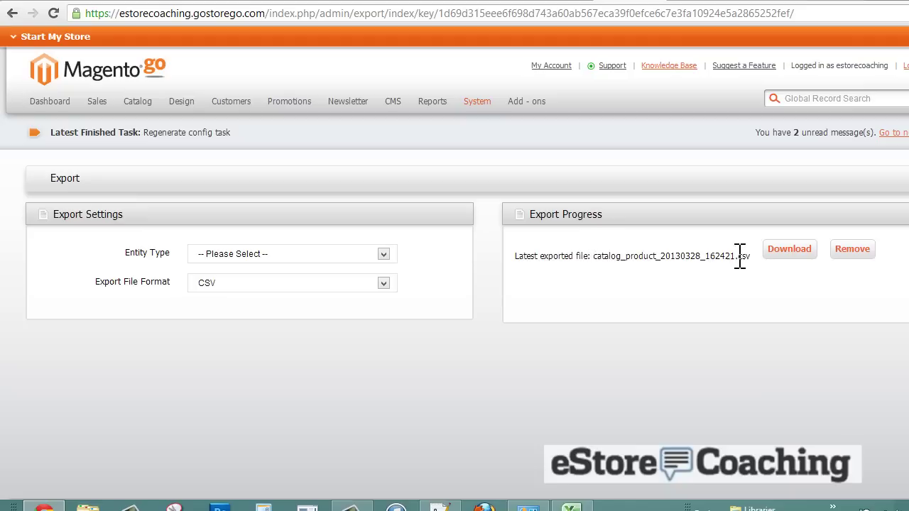
# - Download the latest exported catalog product CSV file, open it in Excel and look through the product rows
pyautogui.click(773, 252)
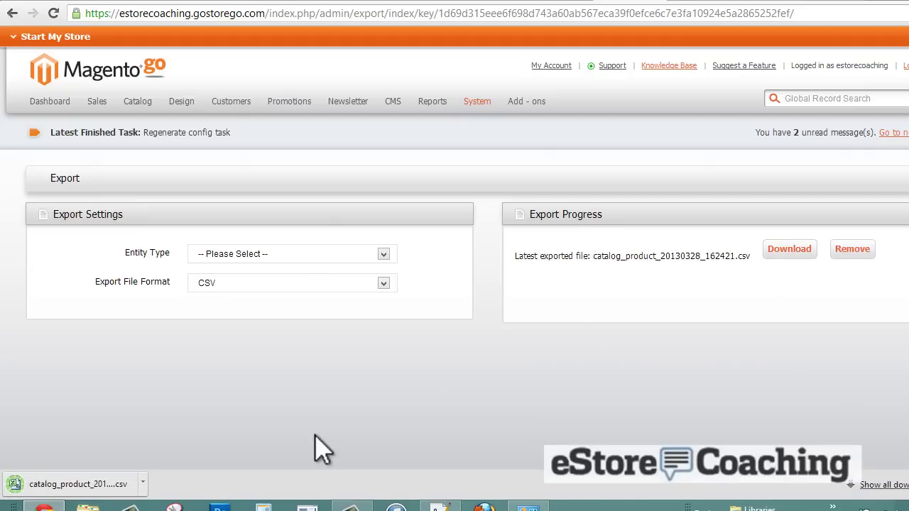
pyautogui.click(117, 482)
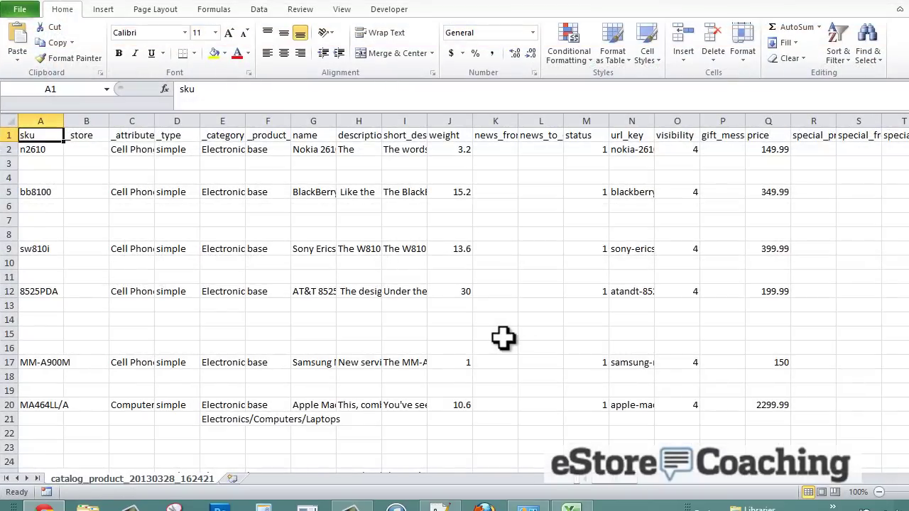
pyautogui.click(511, 344)
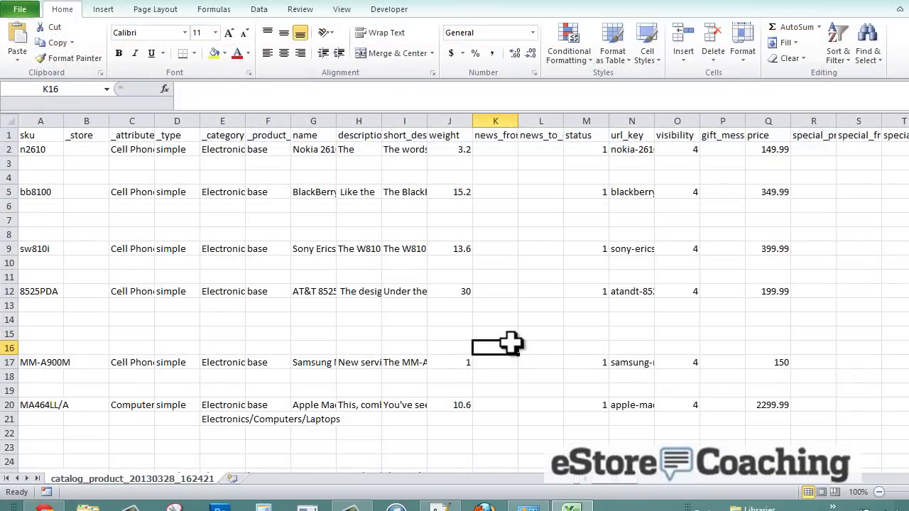
pyautogui.scroll(-2, 511, 341)
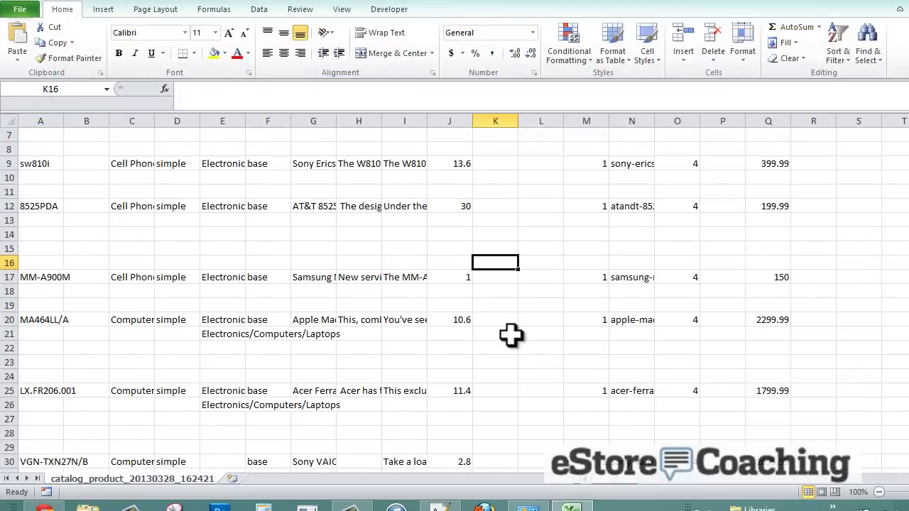
pyautogui.scroll(-4, 511, 353)
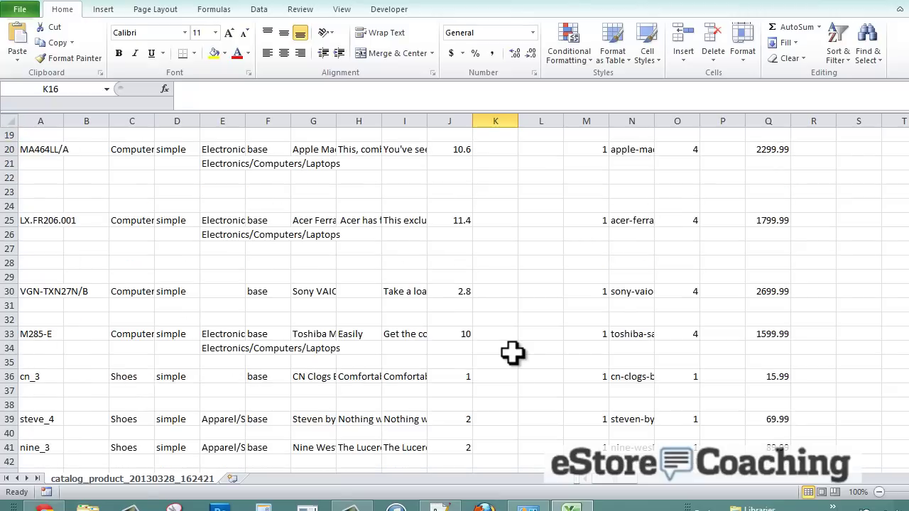
pyautogui.scroll(6, 512, 352)
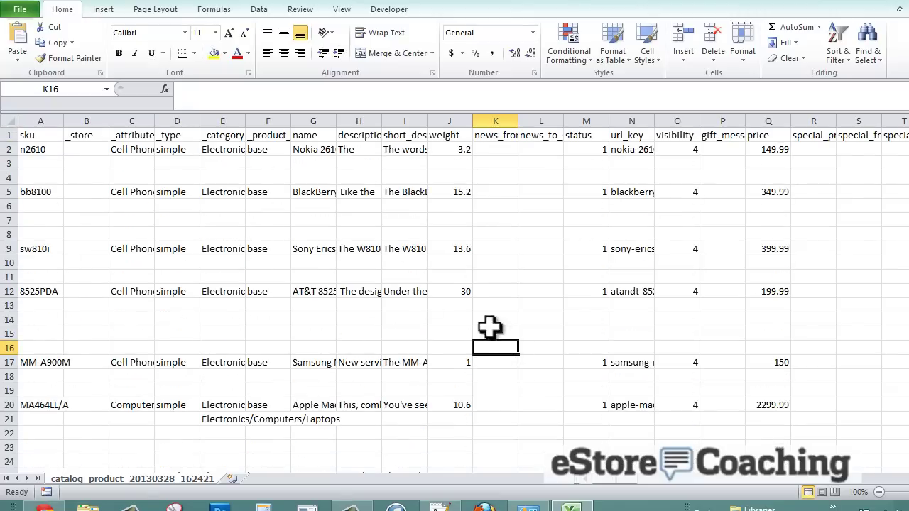
# - Freeze the top header row of the exported product sheet and check it against the rows further down
pyautogui.click(5, 135)
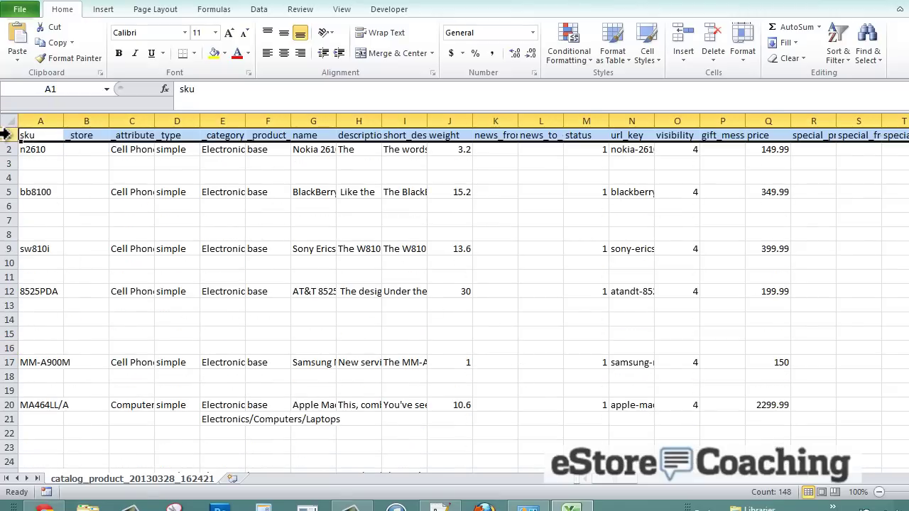
pyautogui.click(340, 11)
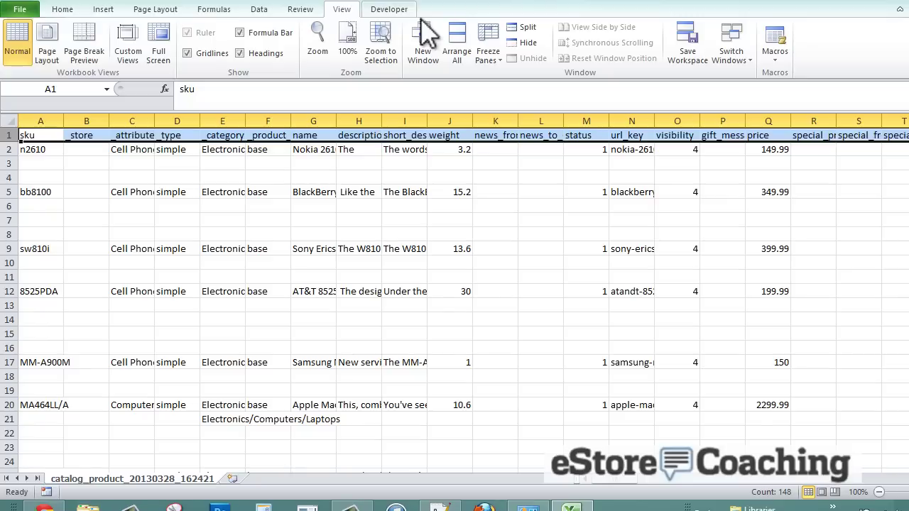
pyautogui.click(490, 53)
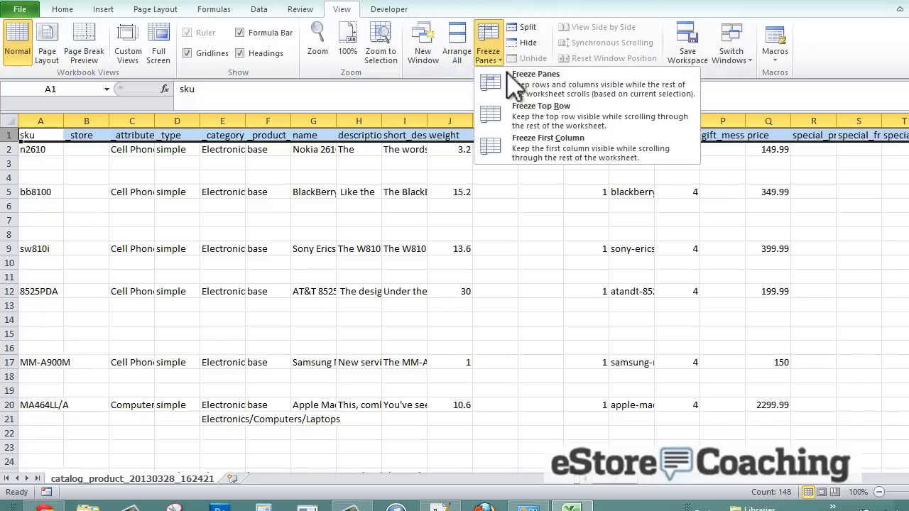
pyautogui.click(532, 116)
pyautogui.click(376, 234)
pyautogui.scroll(-4, 387, 234)
pyautogui.scroll(-2, 388, 234)
pyautogui.scroll(-4, 389, 236)
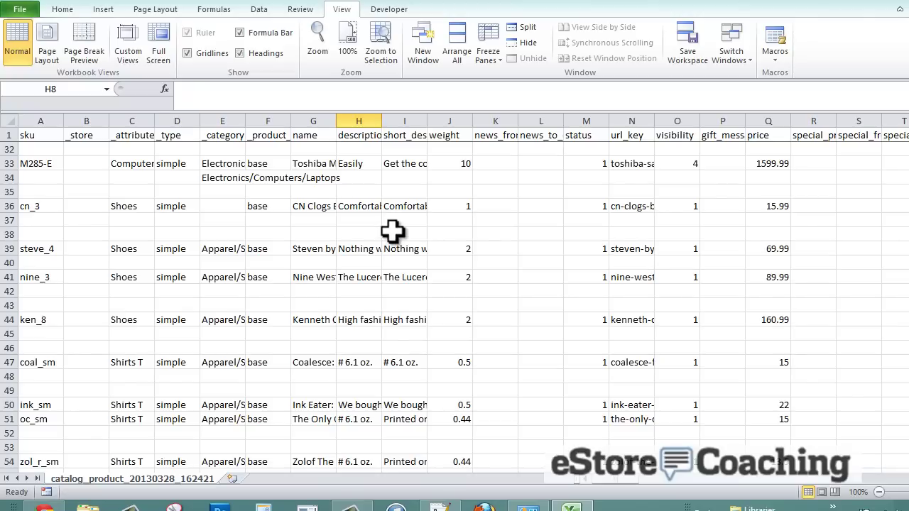
pyautogui.scroll(-2, 393, 232)
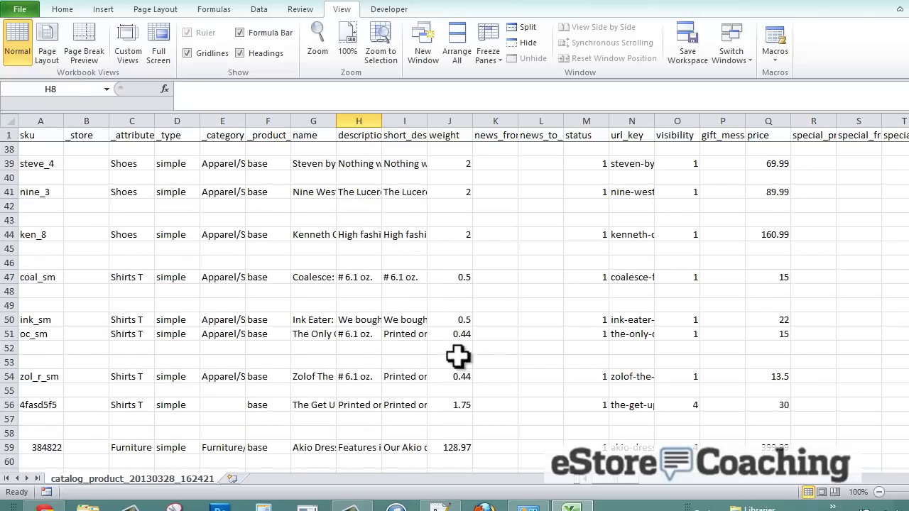
# - Search the product sheet for "nike" and close the search at the matching product row
pyautogui.click(438, 374)
pyautogui.hotkey('ctrl', 'f')
pyautogui.write('nike')
pyautogui.press('Return')
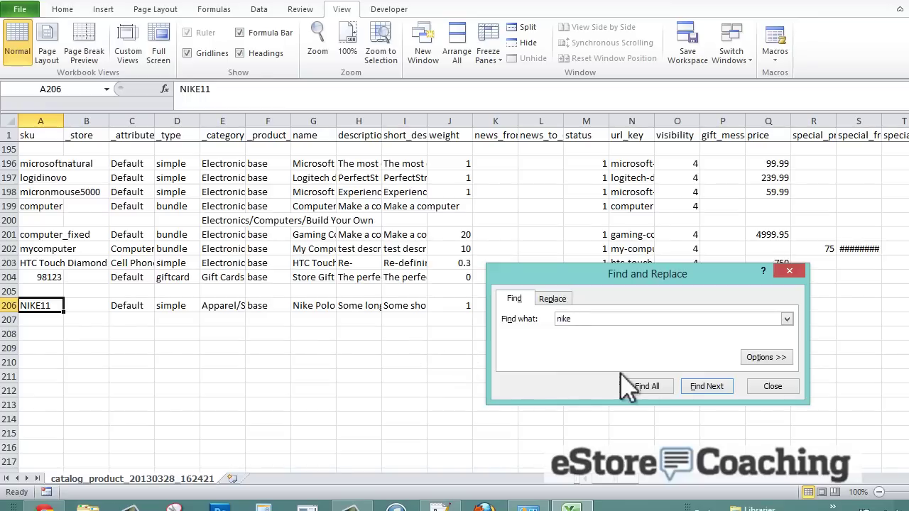
pyautogui.click(783, 386)
pyautogui.scroll(-3, 653, 325)
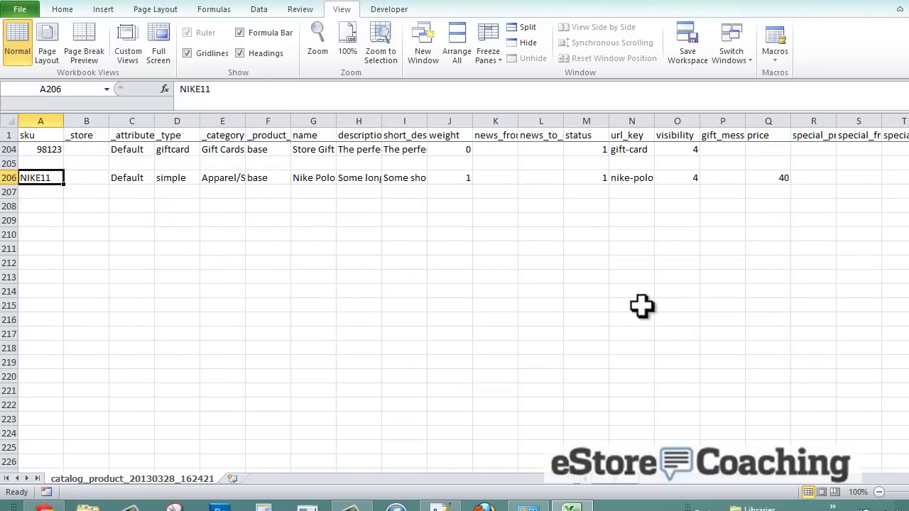
# - Examine the NIKE11 product row column by column, from the URL key through pricing, meta data, images, stock and tier prices
pyautogui.click(630, 179)
pyautogui.press('Right')
pyautogui.press('Right')
pyautogui.press('Right')
pyautogui.press('Right')
pyautogui.press('Right')
pyautogui.press('Right')
pyautogui.press('Right')
pyautogui.press('Right')
pyautogui.press('Right')
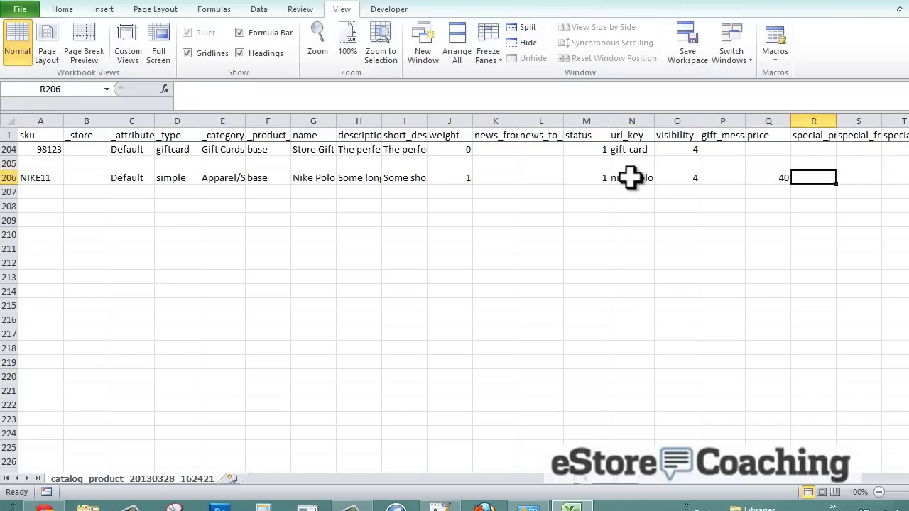
pyautogui.press('Right')
pyautogui.press('Right')
pyautogui.press('Right')
pyautogui.press('Right')
pyautogui.press('Right')
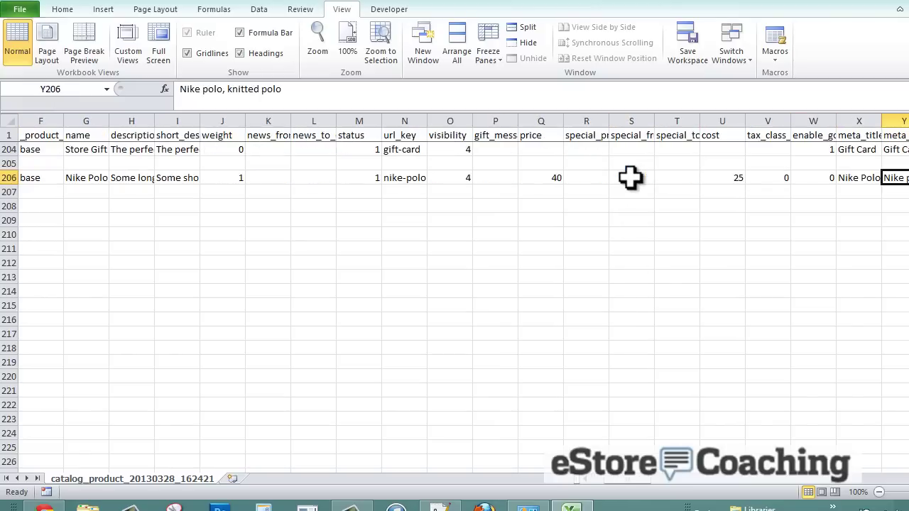
pyautogui.press('Right')
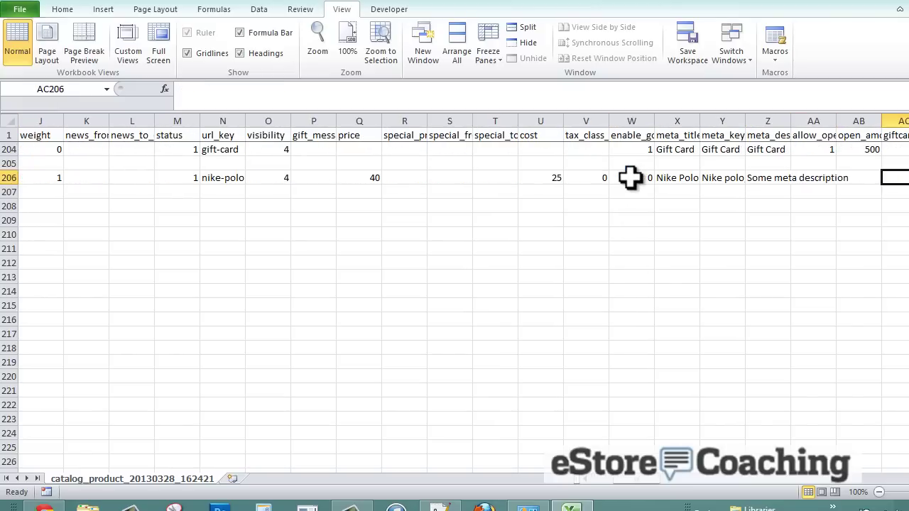
pyautogui.press('Right')
pyautogui.press('Right')
pyautogui.press('Right')
pyautogui.press('Right')
pyautogui.press('Right')
pyautogui.press('Right')
pyautogui.press('Right')
pyautogui.press('Right')
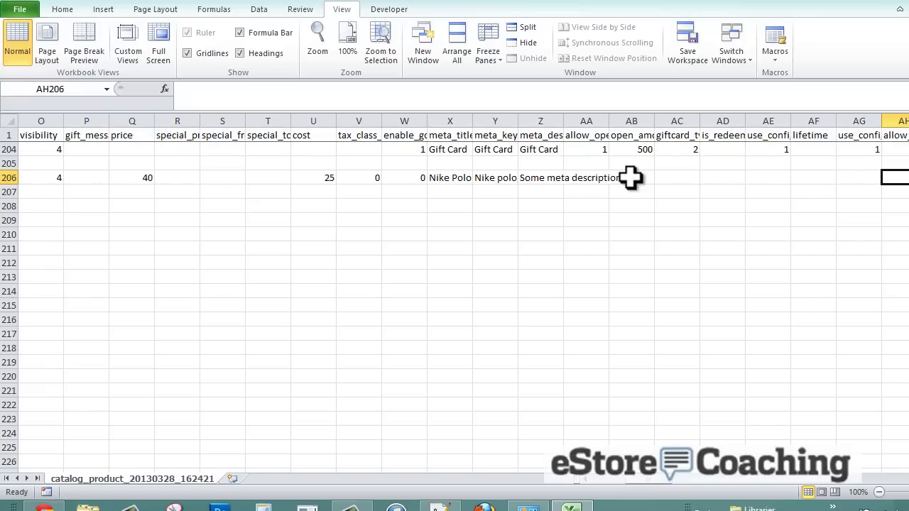
pyautogui.press('Right')
pyautogui.press('Right')
pyautogui.press('Right')
pyautogui.press('Right')
pyautogui.press('Right')
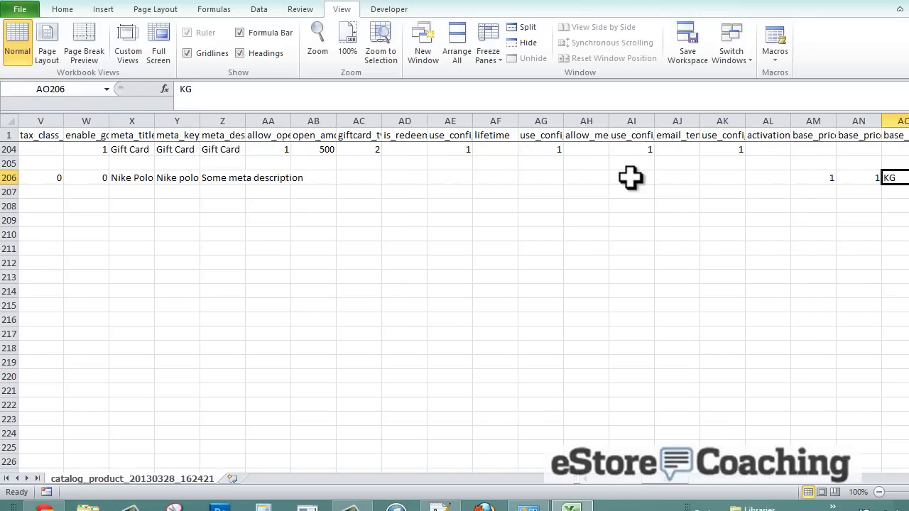
pyautogui.press('Right')
pyautogui.press('Right')
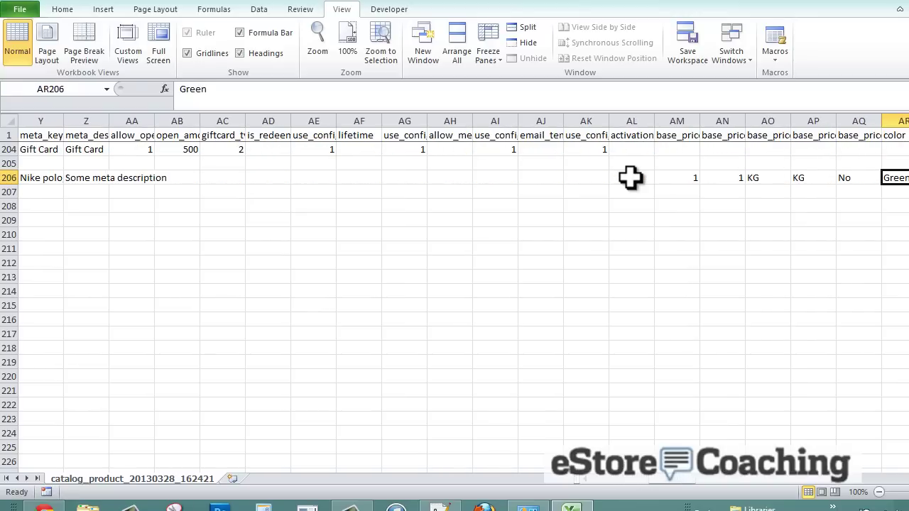
pyautogui.press('Right')
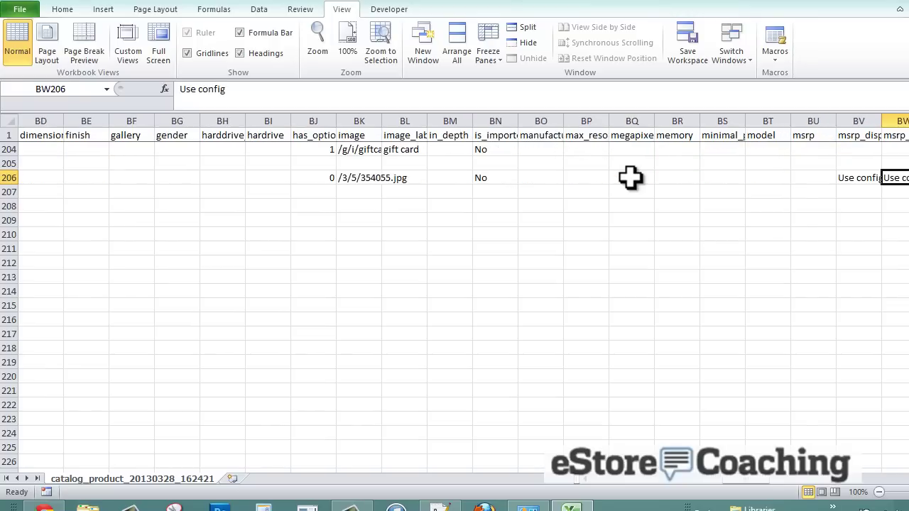
pyautogui.press('Right')
pyautogui.press('Right')
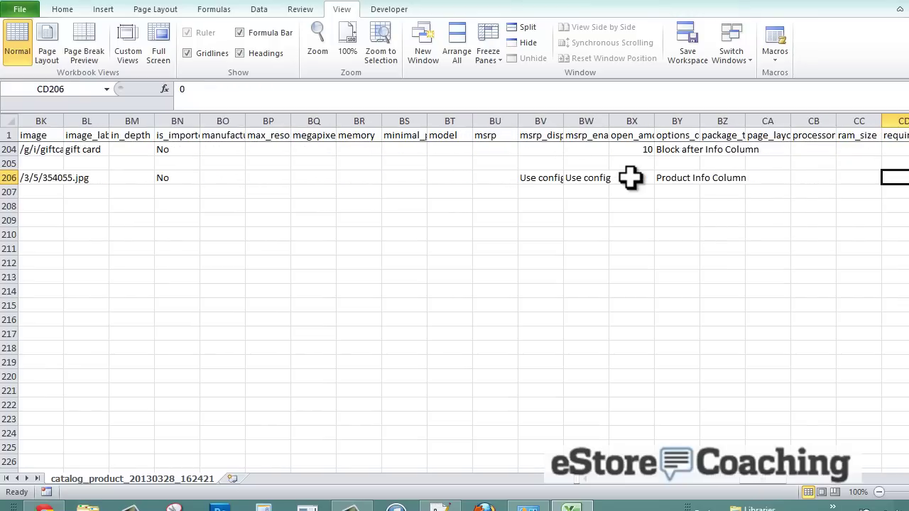
pyautogui.press('Right')
pyautogui.press('Right')
pyautogui.press('Right')
pyautogui.press('Right')
pyautogui.press('Right')
pyautogui.press('Right')
pyautogui.press('Right')
pyautogui.press('Right')
pyautogui.press('Right')
pyautogui.press('Right')
pyautogui.press('Right')
pyautogui.press('Right')
pyautogui.press('Right')
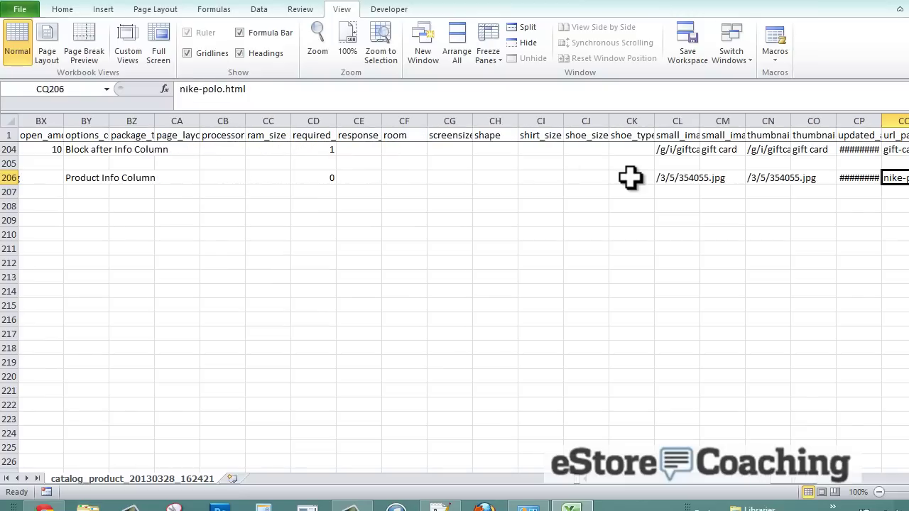
pyautogui.press('Right')
pyautogui.press('Right')
pyautogui.press('Right')
pyautogui.press('Right')
pyautogui.press('Right')
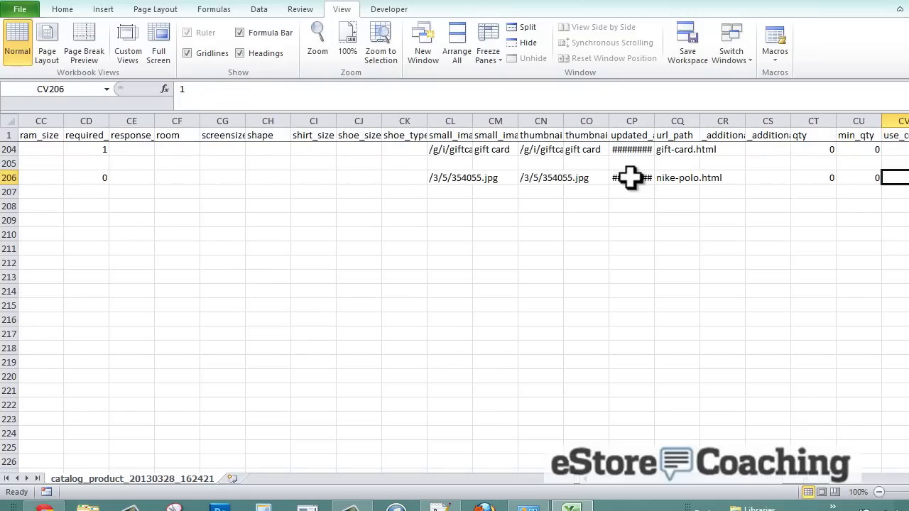
pyautogui.press('Right')
pyautogui.press('Right')
pyautogui.press('Right')
pyautogui.press('Right')
pyautogui.press('Right')
pyautogui.press('Right')
pyautogui.press('Right')
pyautogui.press('Right')
pyautogui.press('Right')
pyautogui.press('Right')
pyautogui.press('Right')
pyautogui.press('Right')
pyautogui.press('Right')
pyautogui.press('Right')
pyautogui.press('Right')
pyautogui.press('Right')
pyautogui.press('Right')
pyautogui.press('Right')
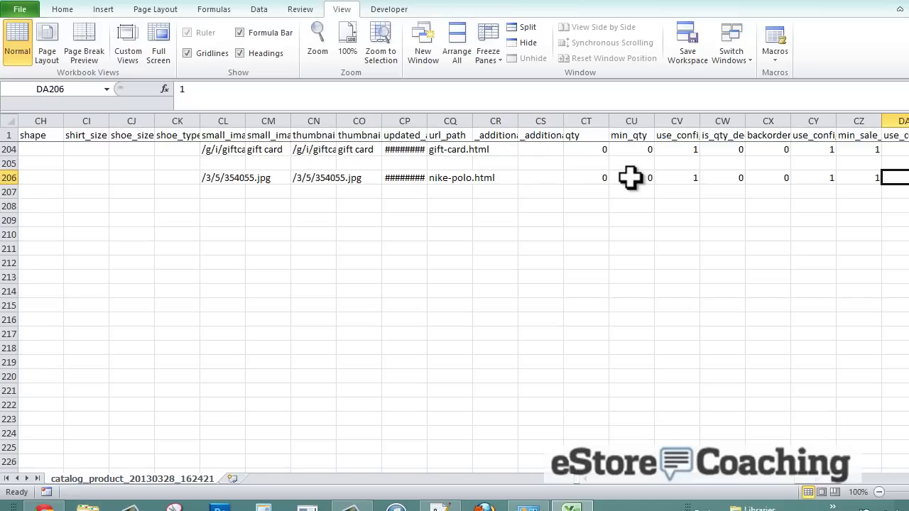
pyautogui.press('Right')
pyautogui.press('Right')
pyautogui.press('Right')
pyautogui.press('Right')
pyautogui.press('Right')
pyautogui.press('Right')
pyautogui.press('Right')
pyautogui.press('Right')
pyautogui.press('Right')
pyautogui.press('Right')
pyautogui.press('Right')
pyautogui.press('Right')
pyautogui.press('Right')
pyautogui.press('Right')
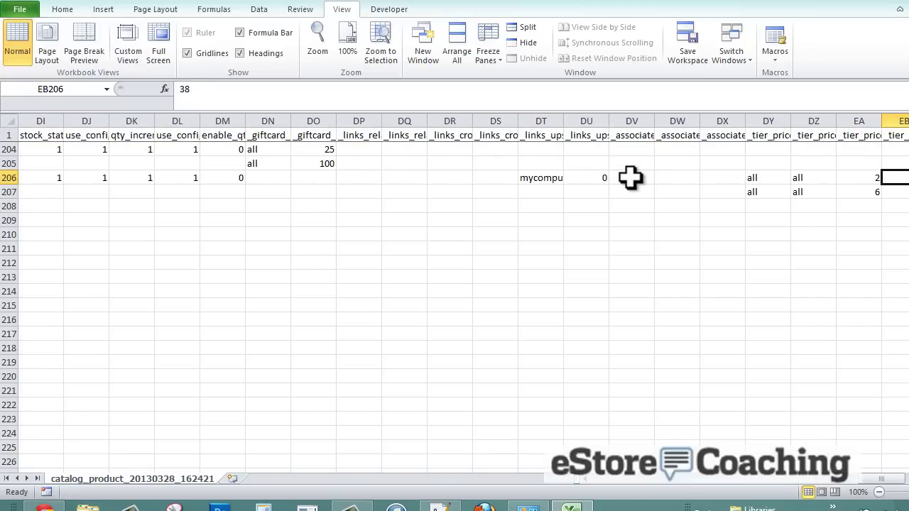
pyautogui.press('Right')
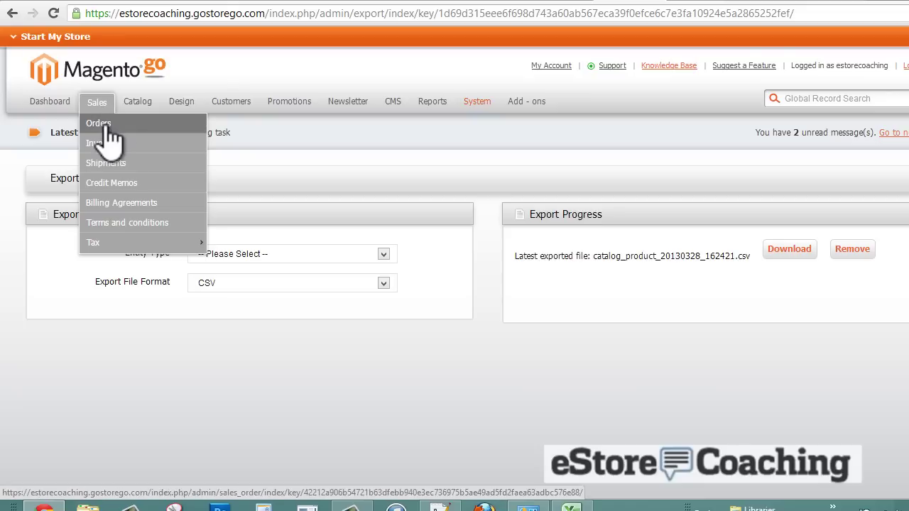
# - Switch back to the Magento Go admin, open the order in the sales orders list and review its addresses, payment, shipping, items and totals
pyautogui.click(109, 126)
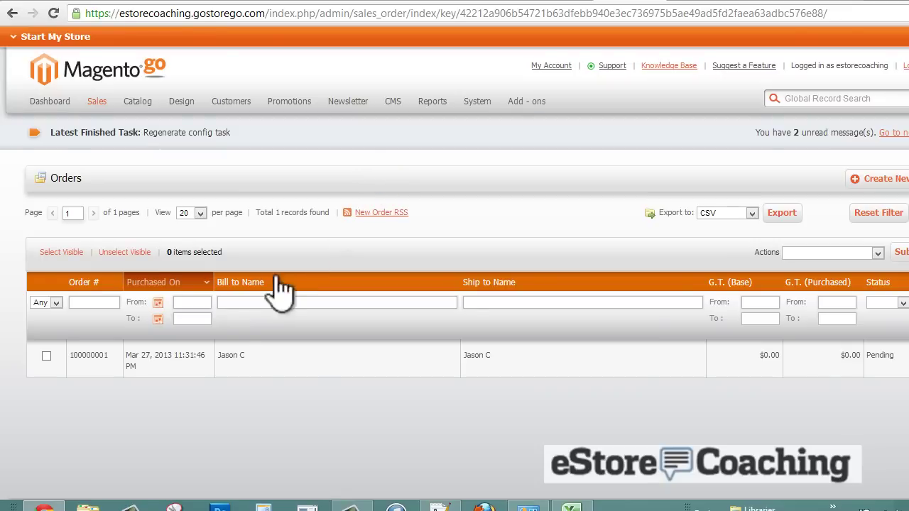
pyautogui.click(389, 288)
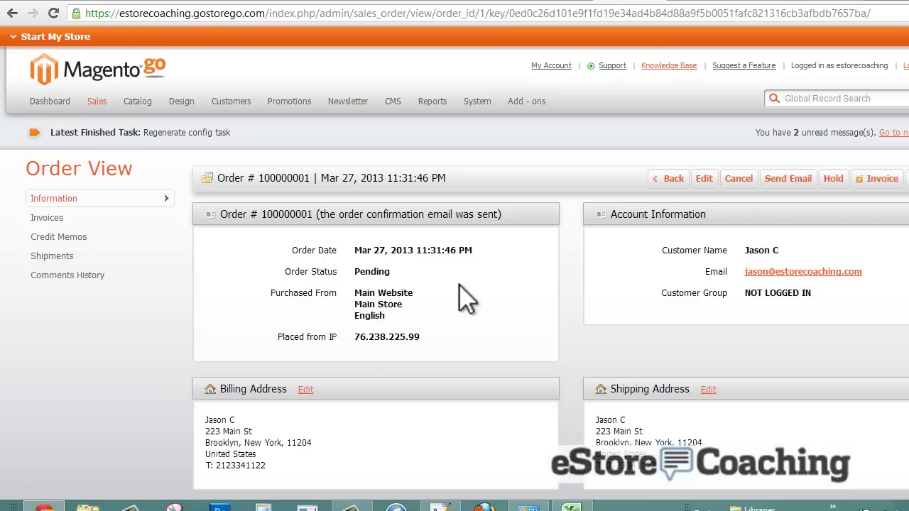
pyautogui.scroll(-1, 468, 287)
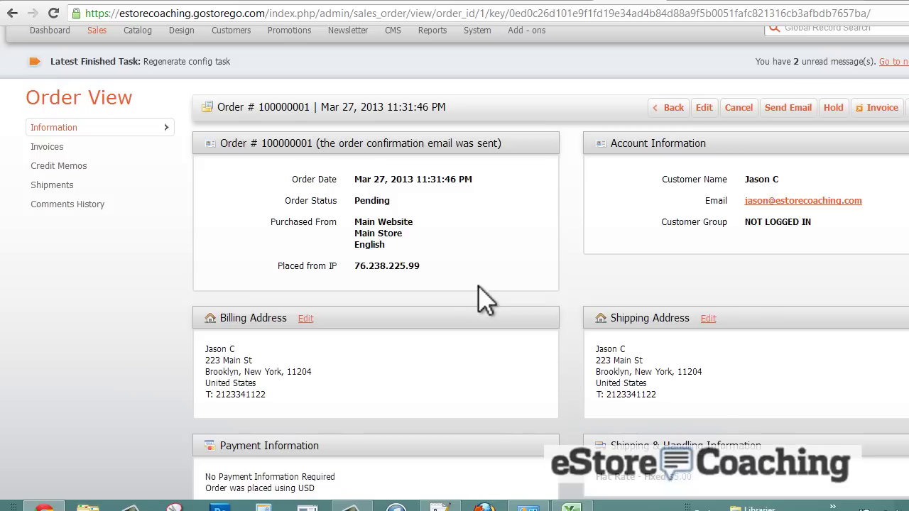
pyautogui.scroll(-1, 472, 263)
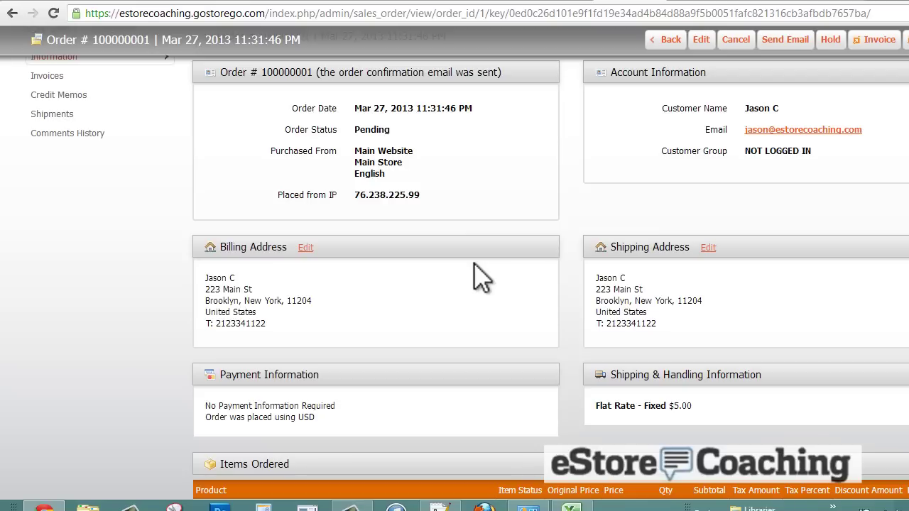
pyautogui.scroll(-1, 483, 281)
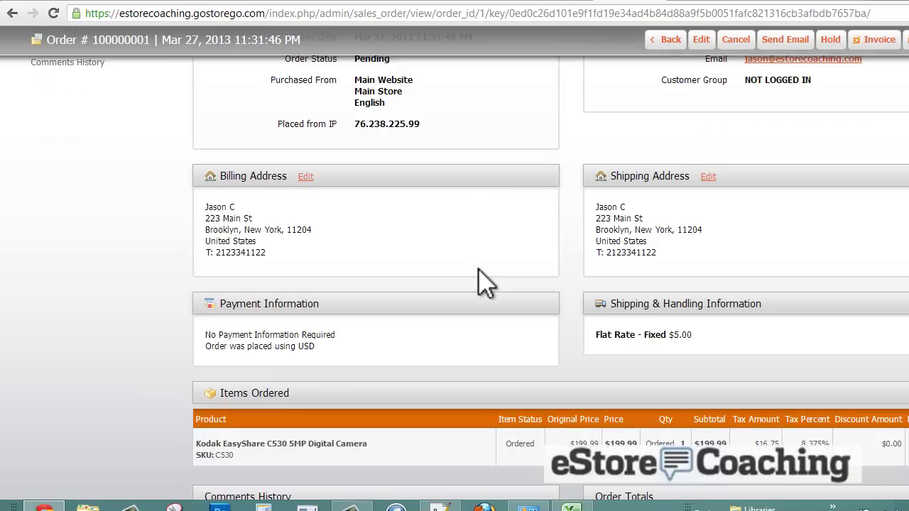
pyautogui.scroll(-3, 479, 269)
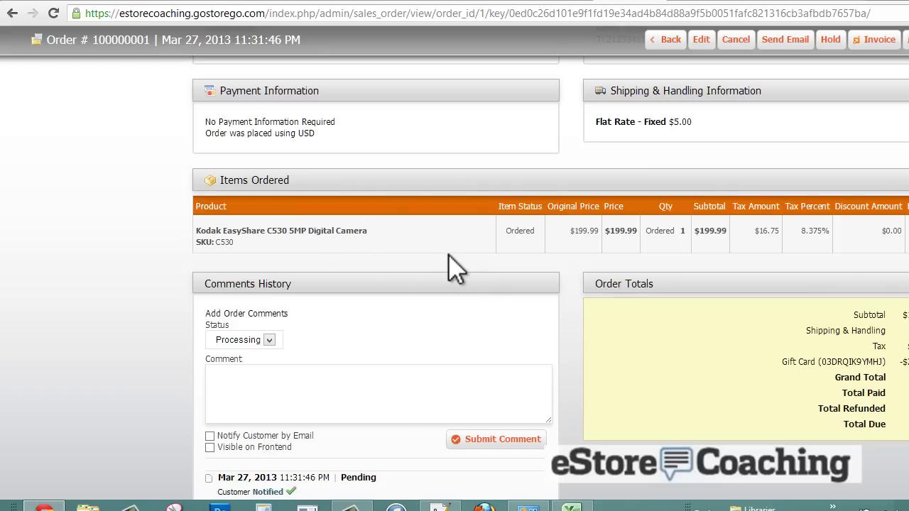
pyautogui.scroll(-1, 572, 321)
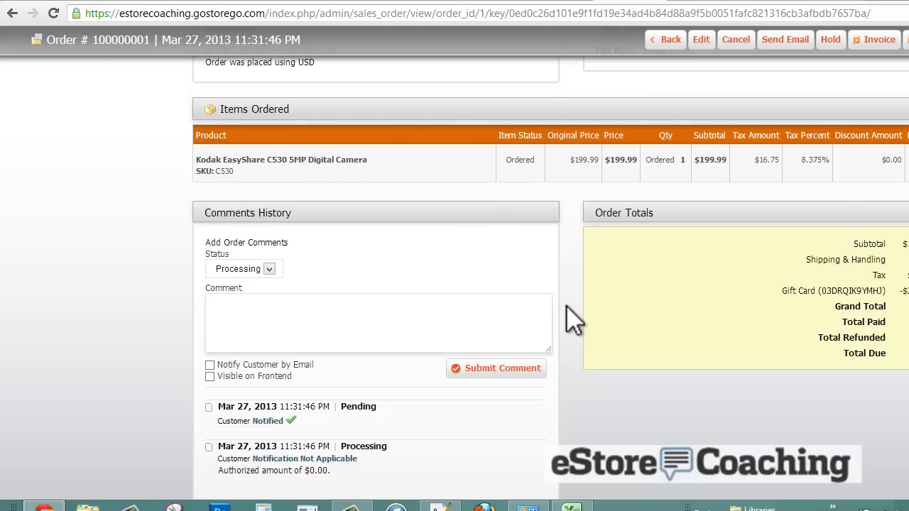
# - Add the comment "In process" to the order with customer e-mail notification and submit it
pyautogui.scroll(-1, 572, 322)
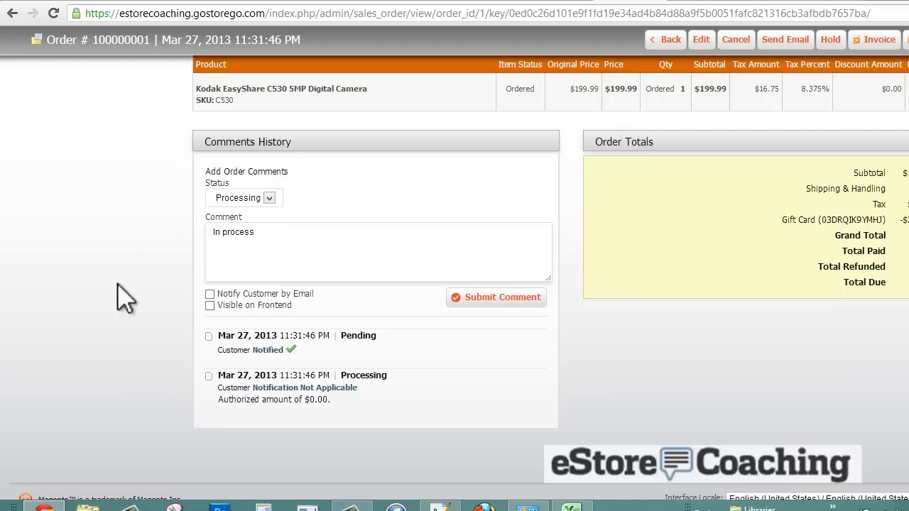
pyautogui.click(210, 293)
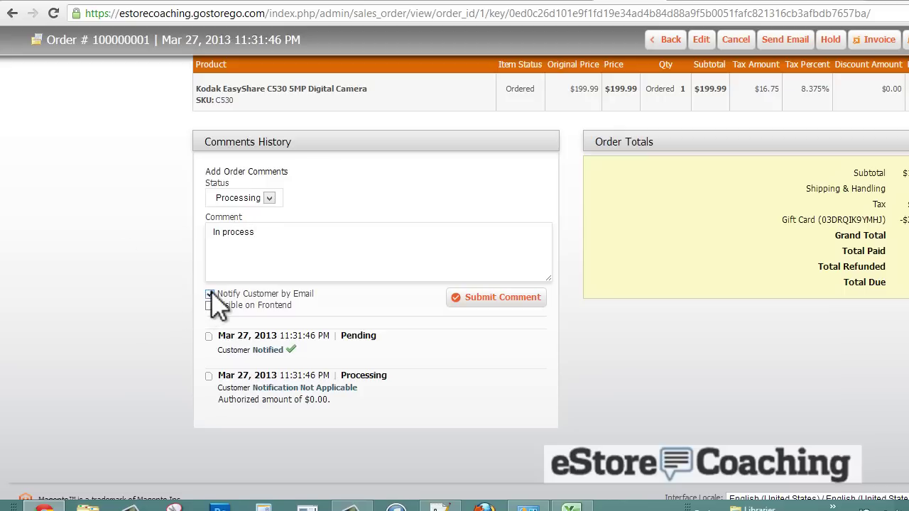
pyautogui.click(455, 297)
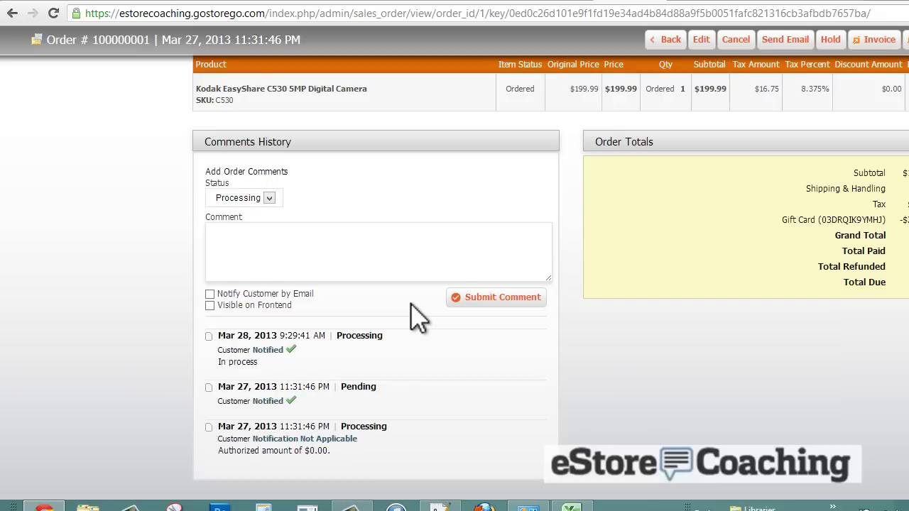
pyautogui.moveTo(225, 184); pyautogui.dragTo(229, 198)
pyautogui.click(236, 199)
pyautogui.click(243, 199)
pyautogui.click(257, 200)
pyautogui.click(263, 211)
pyautogui.click(304, 222)
# - Create an invoice for the order with the amount left at the Capture Online option and submit it
pyautogui.scroll(-1, 609, 211)
pyautogui.scroll(4, 609, 214)
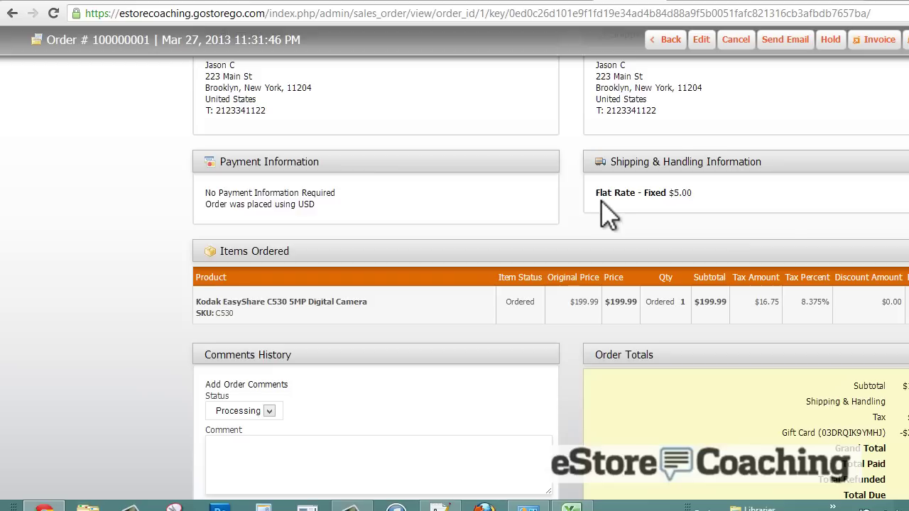
pyautogui.scroll(5, 608, 215)
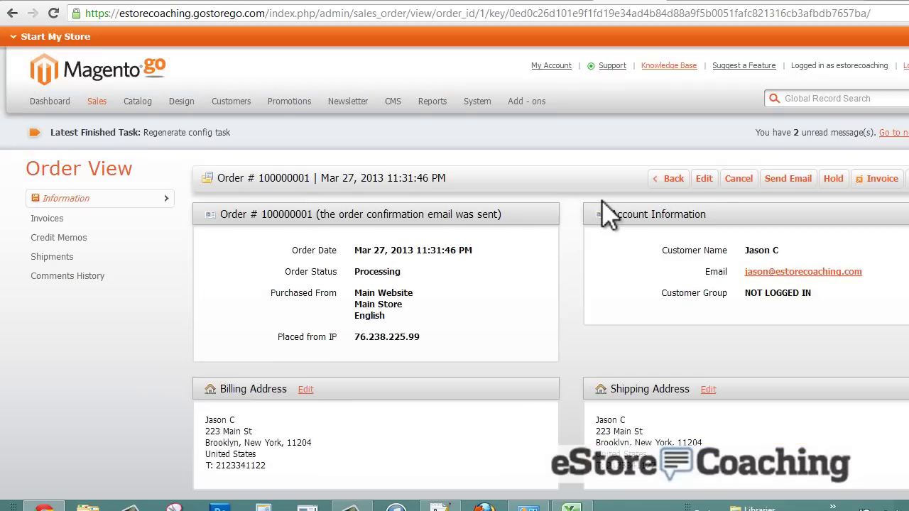
pyautogui.click(869, 181)
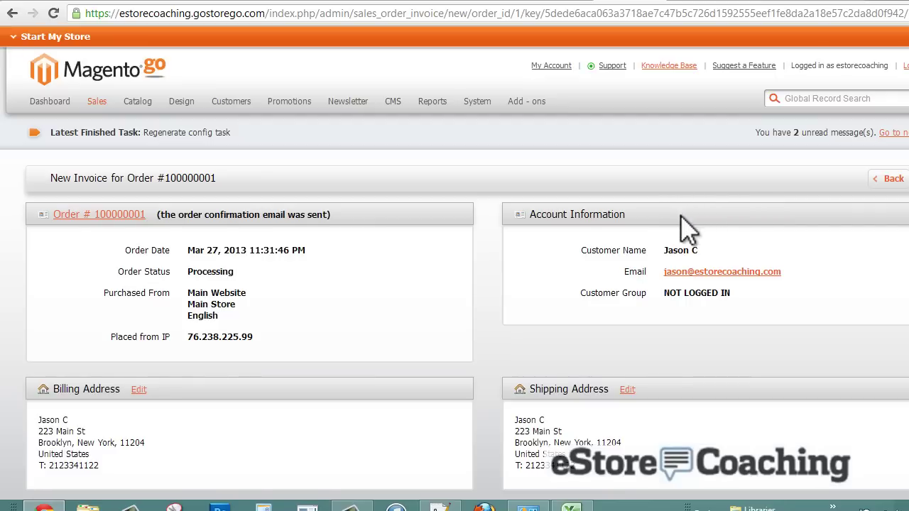
pyautogui.scroll(-4, 446, 273)
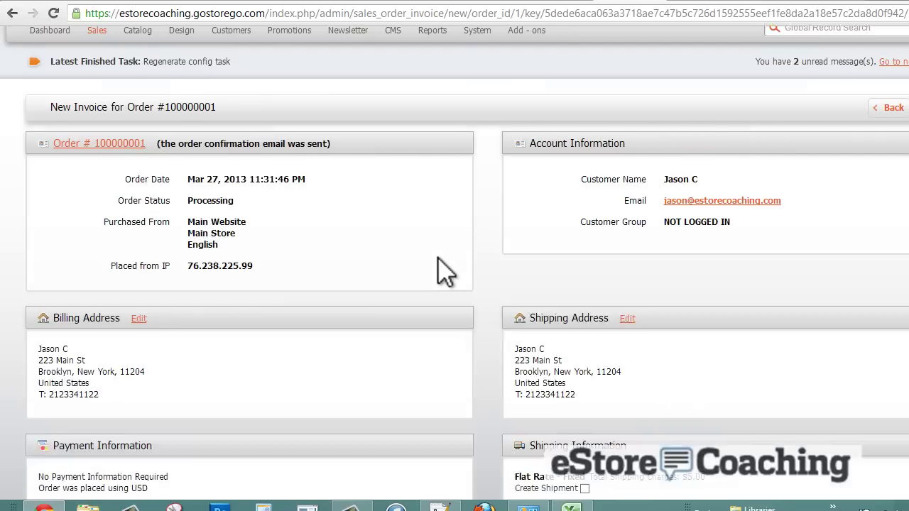
pyautogui.scroll(-3, 439, 263)
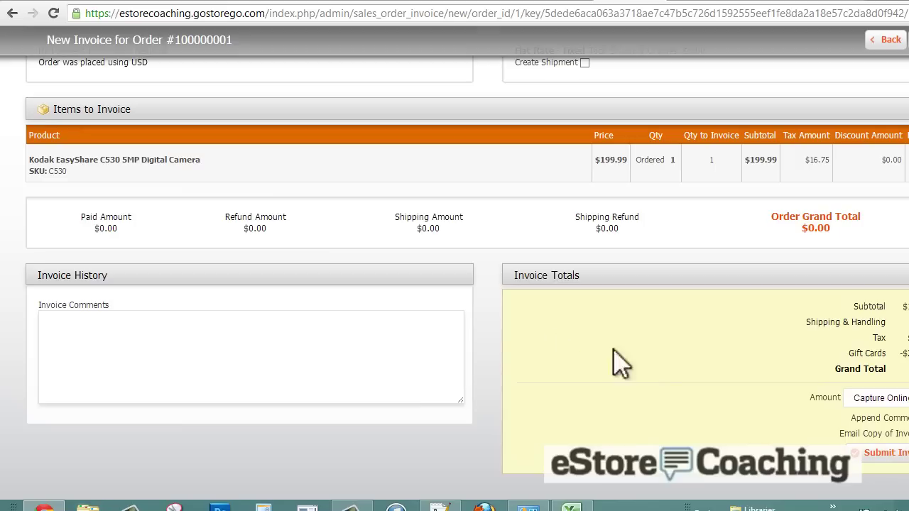
pyautogui.click(894, 401)
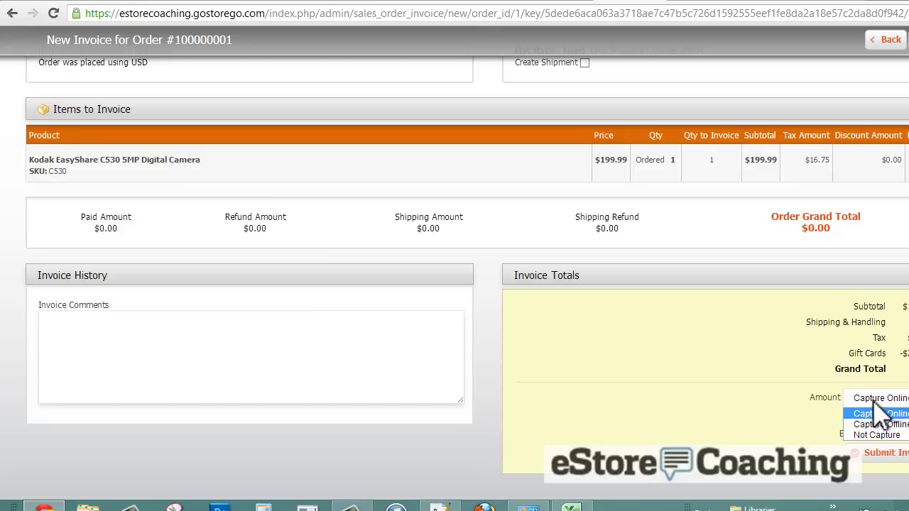
pyautogui.click(820, 406)
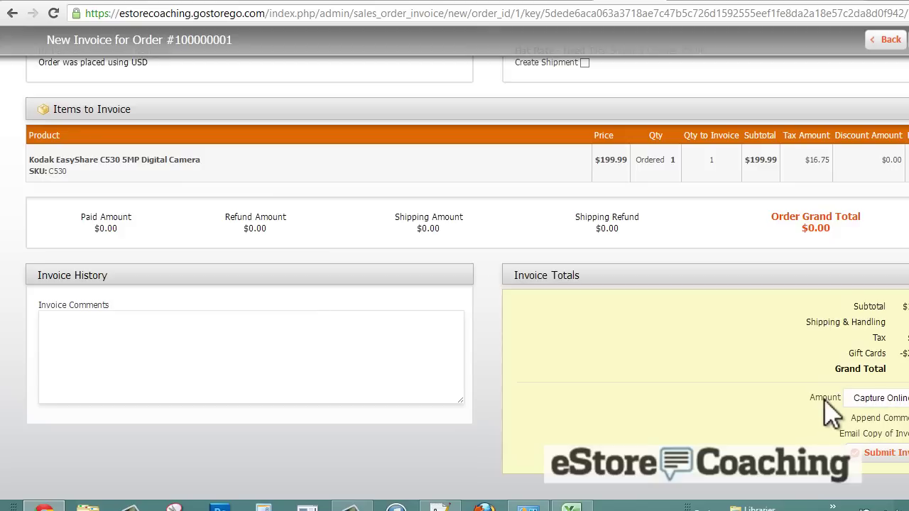
pyautogui.click(892, 453)
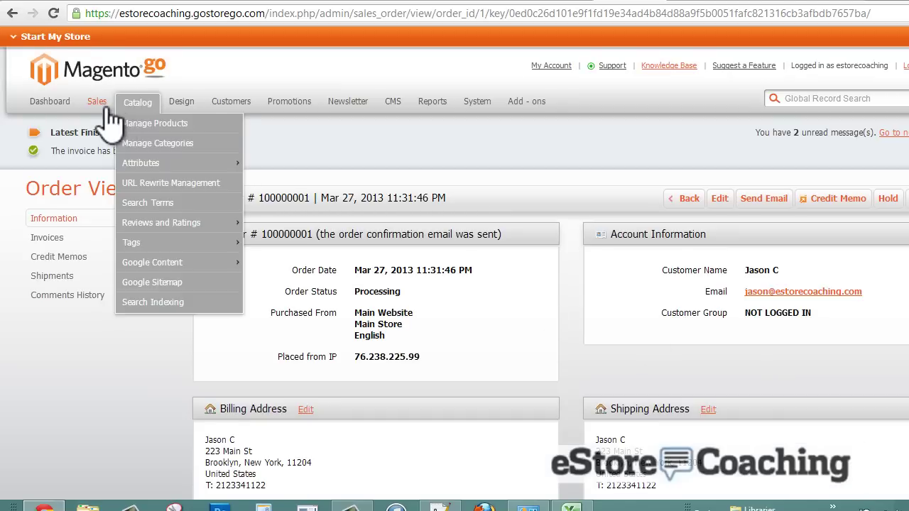
# - Check the sales orders, invoices and shipments lists in turn
pyautogui.moveTo(106, 110)
pyautogui.click(113, 127)
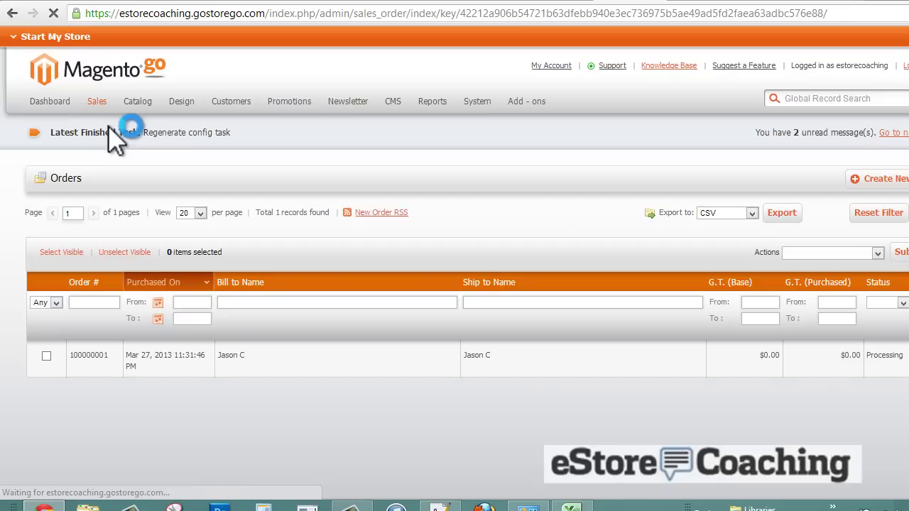
pyautogui.moveTo(102, 119)
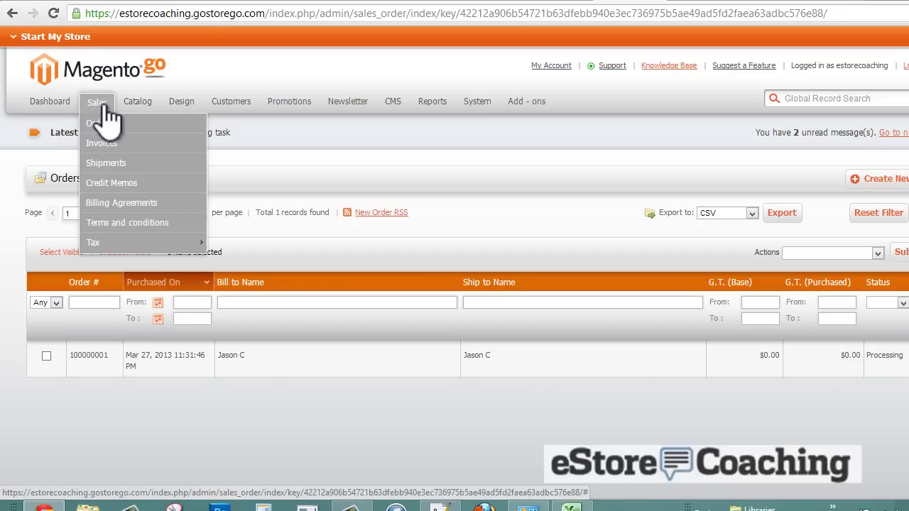
pyautogui.click(114, 145)
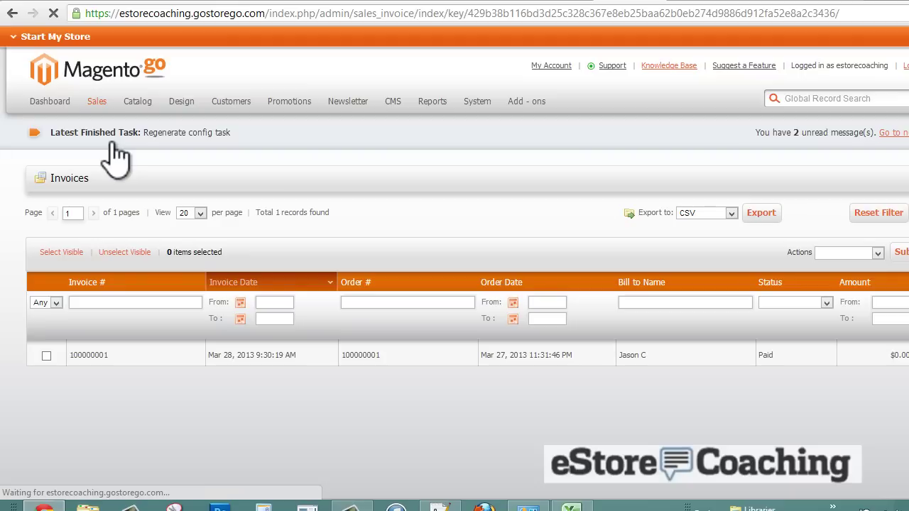
pyautogui.moveTo(103, 110)
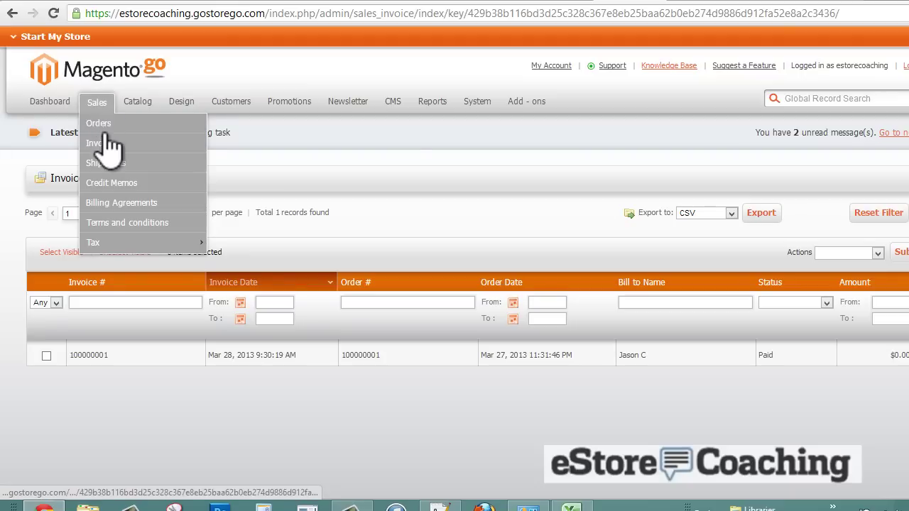
pyautogui.click(116, 174)
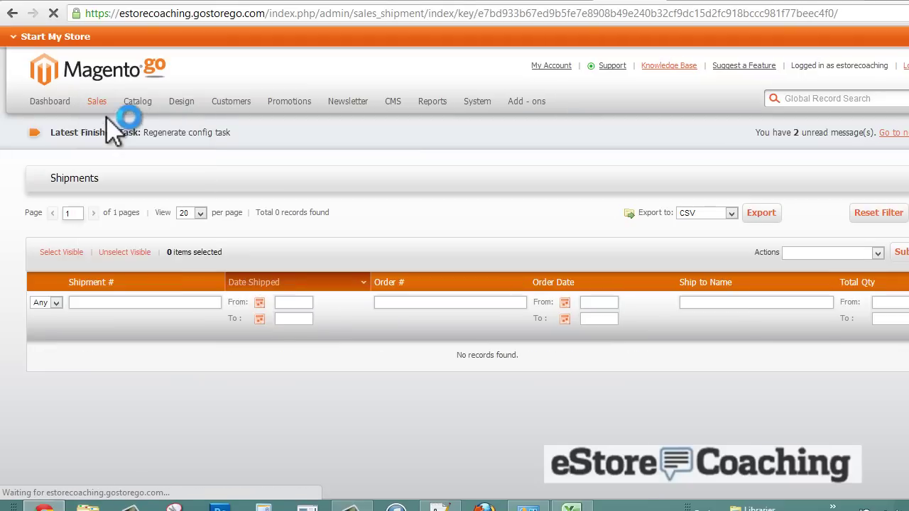
# - Return to the sales orders list, open the order and start a new shipment for it
pyautogui.click(179, 128)
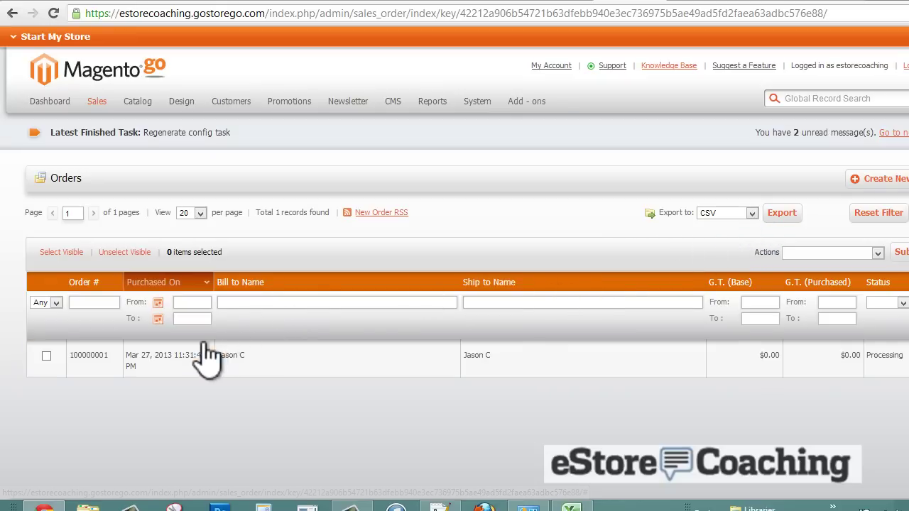
pyautogui.click(231, 361)
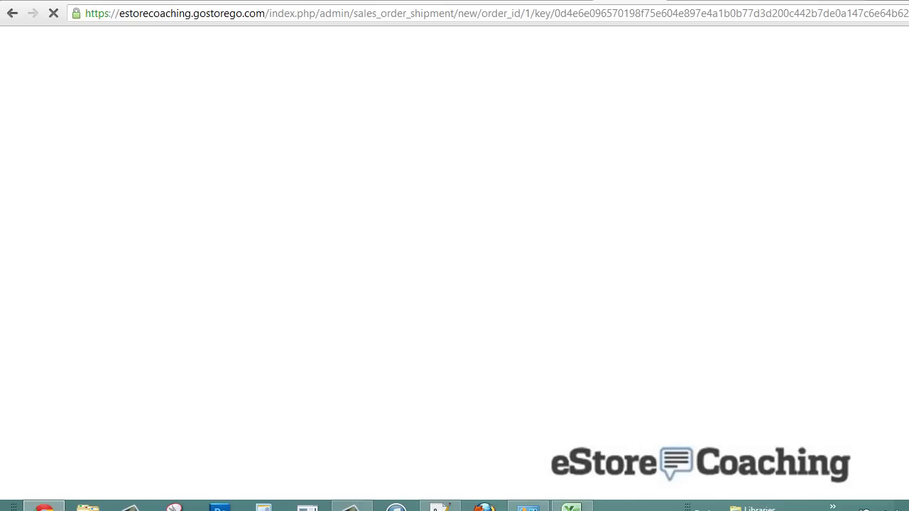
pyautogui.scroll(-3, 896, 238)
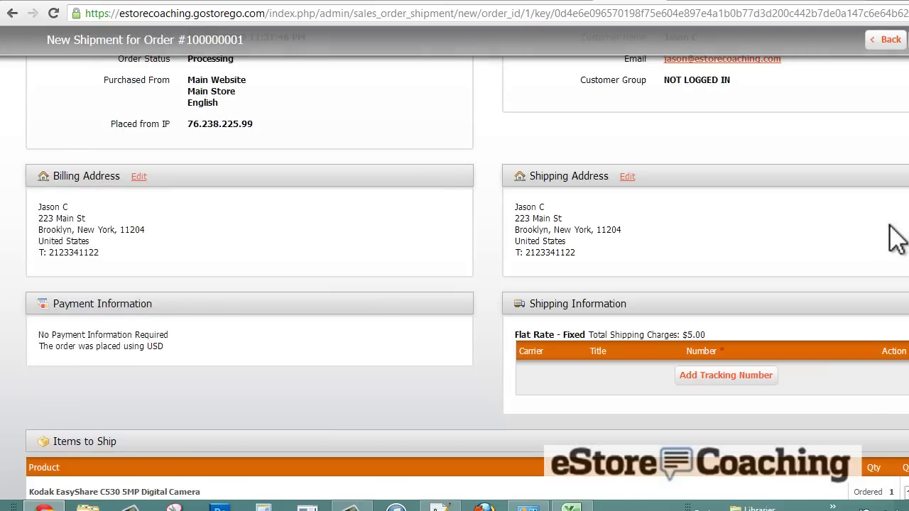
pyautogui.scroll(-1, 896, 238)
# - Add a shipment tracking entry with United Parcel Service as carrier, enter its tracking number and remove any extra blank row
pyautogui.click(772, 306)
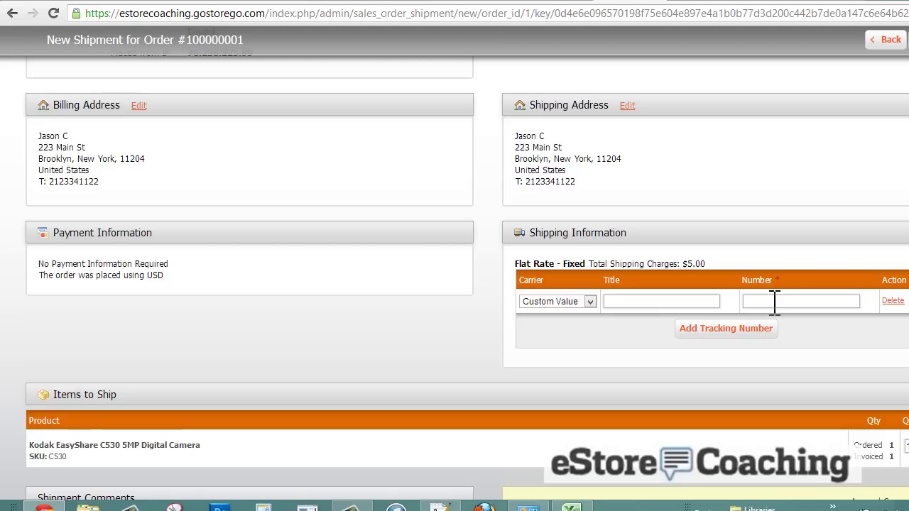
pyautogui.click(588, 301)
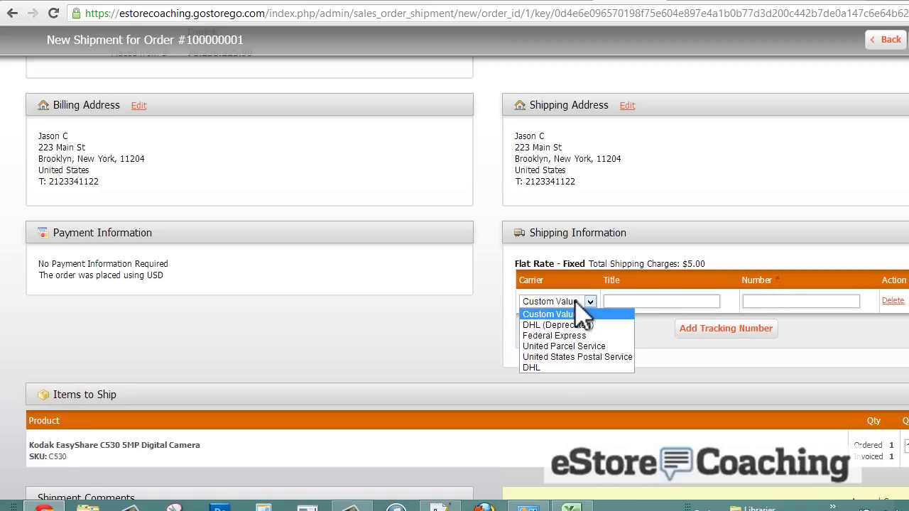
pyautogui.click(568, 346)
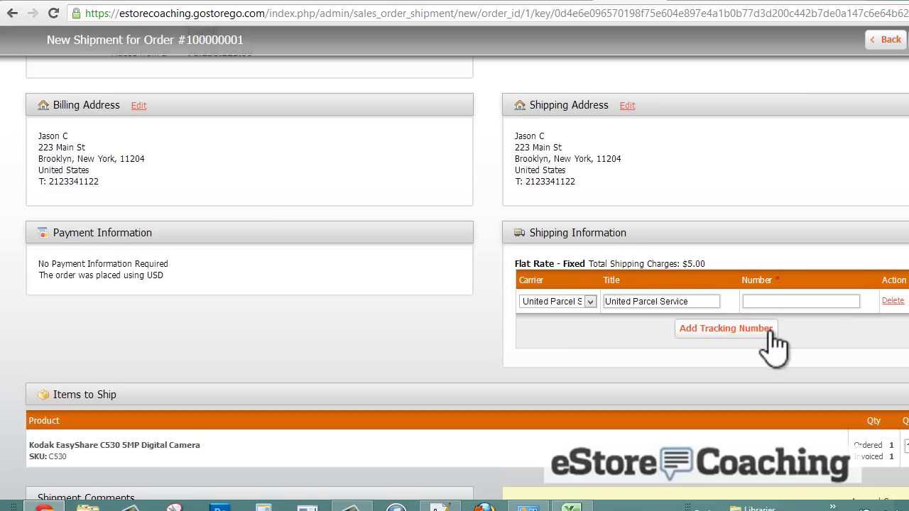
pyautogui.write('1ZASDDWWQ')
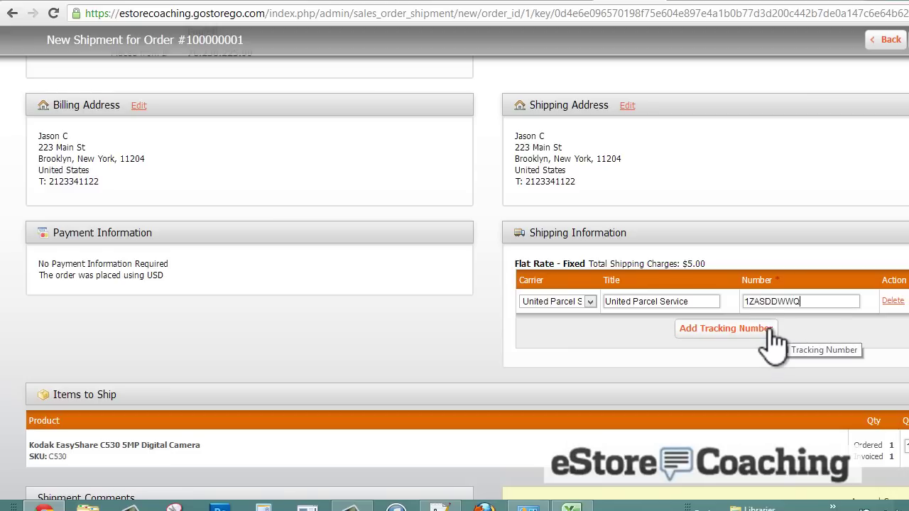
pyautogui.write('!@#')
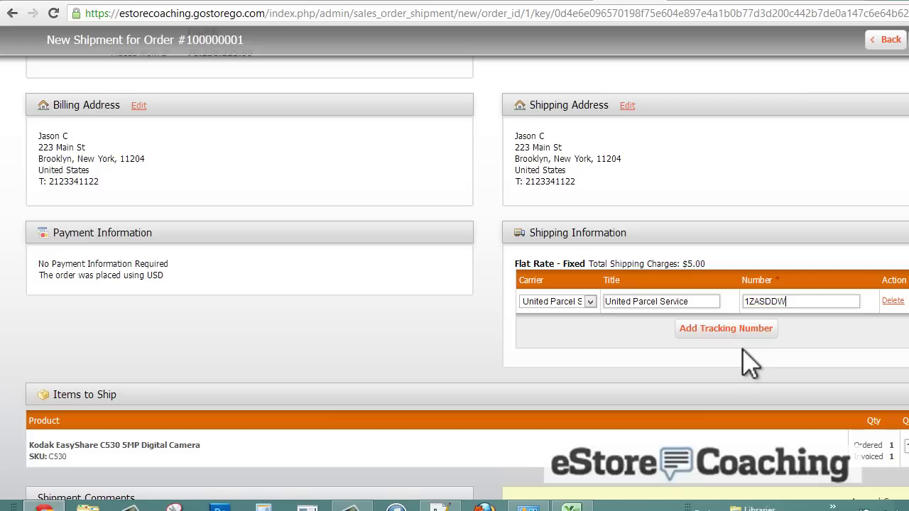
pyautogui.write('1133')
pyautogui.click(681, 334)
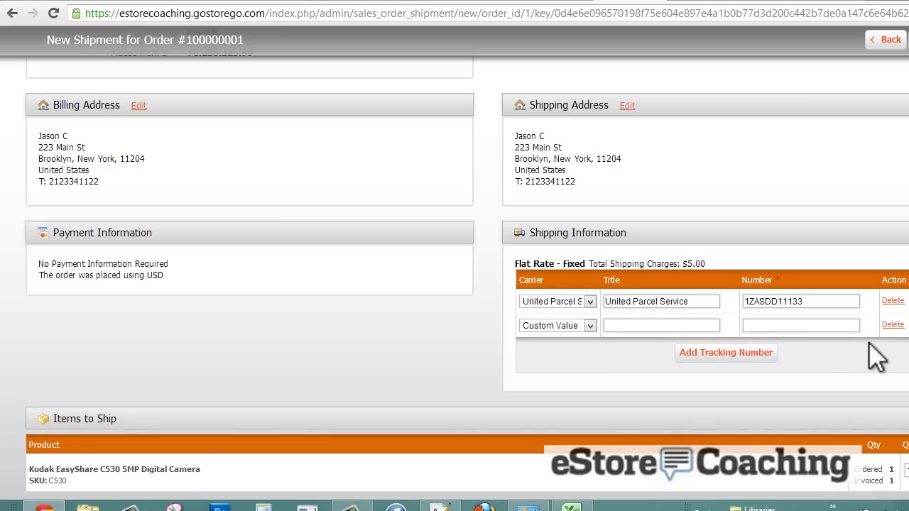
pyautogui.click(892, 325)
# - Submit the shipment and open the order's shipments section
pyautogui.scroll(-2, 642, 362)
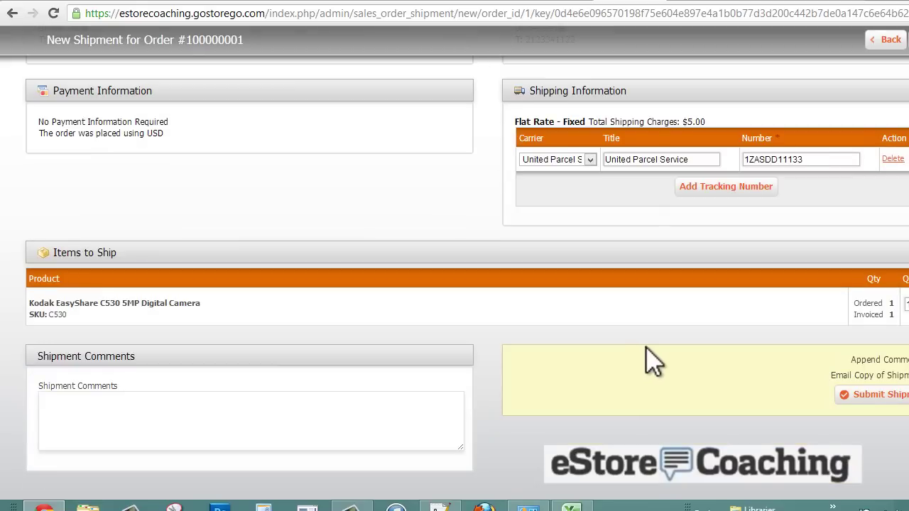
pyautogui.scroll(-1, 660, 359)
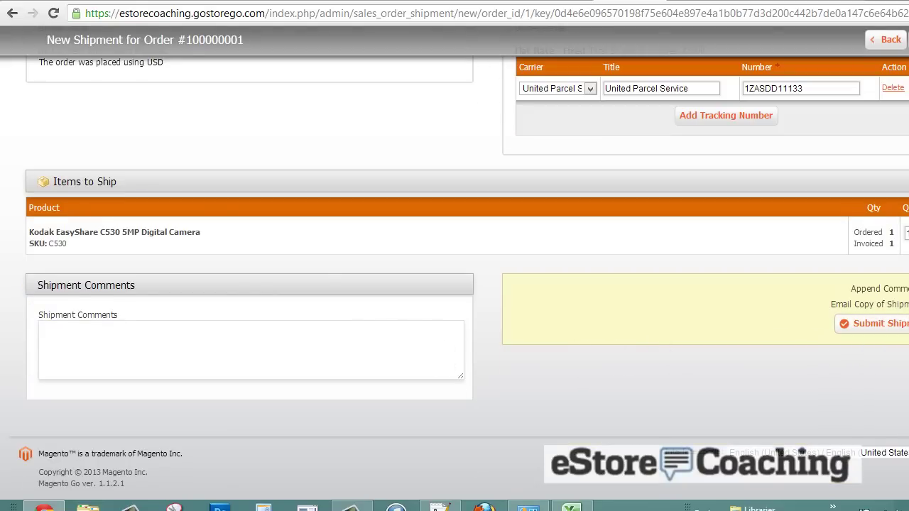
pyautogui.click(881, 323)
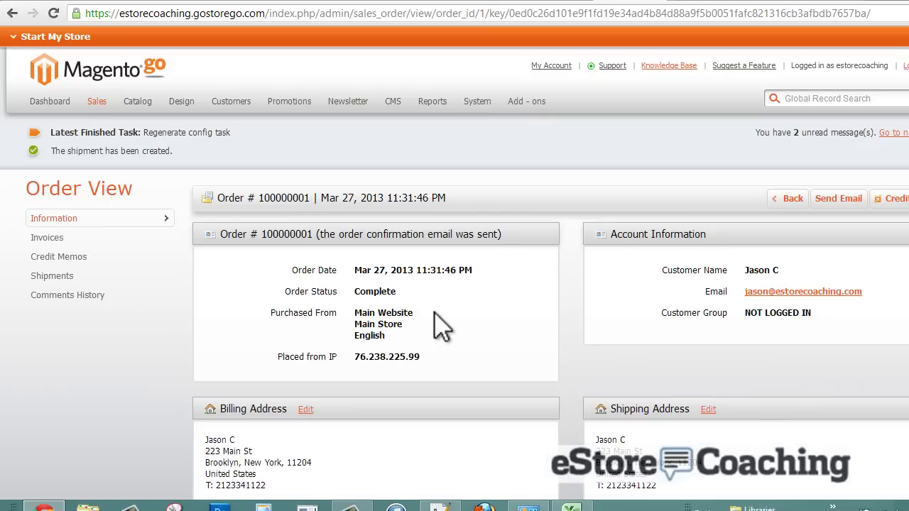
pyautogui.click(111, 273)
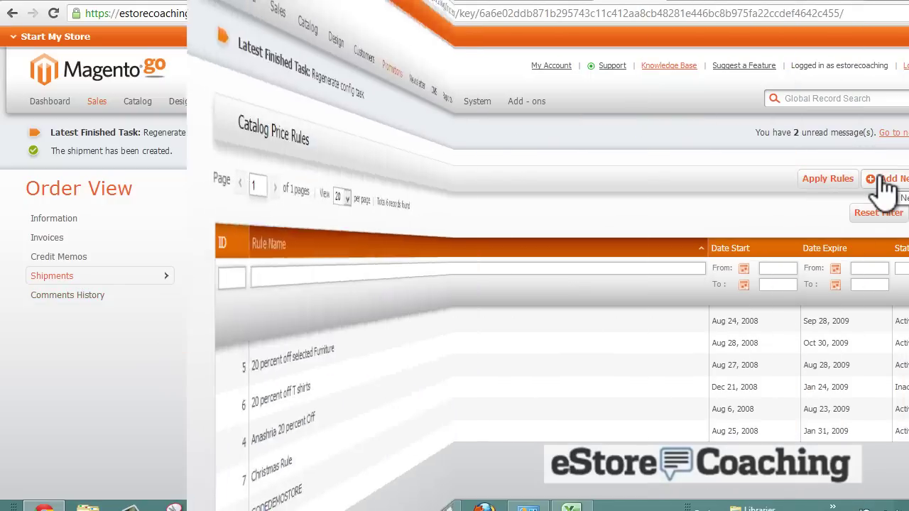
# - Start a new catalog price rule and name it "Free Item"
pyautogui.click(884, 190)
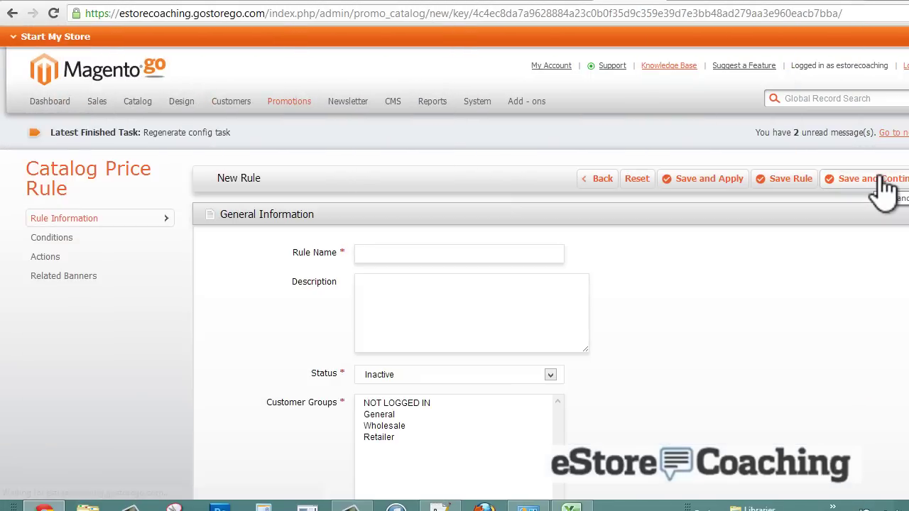
pyautogui.scroll(-1, 745, 288)
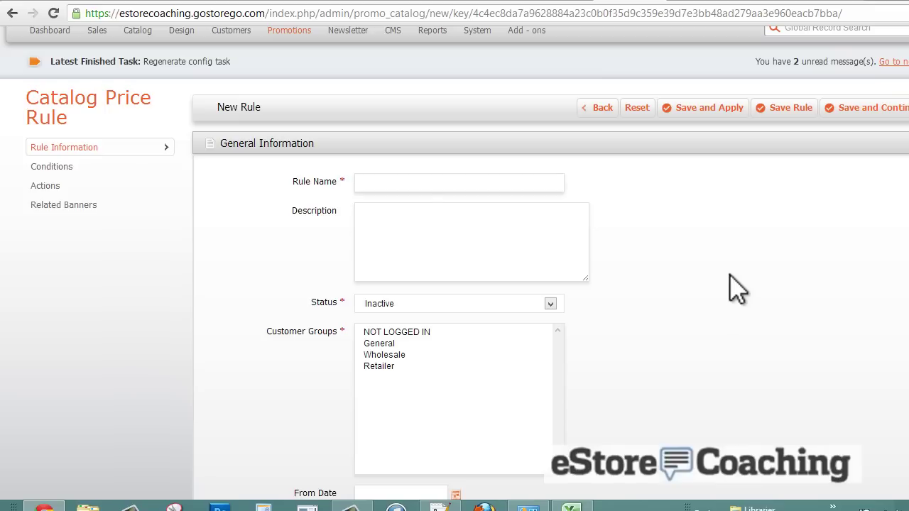
pyautogui.click(419, 187)
pyautogui.click(382, 189)
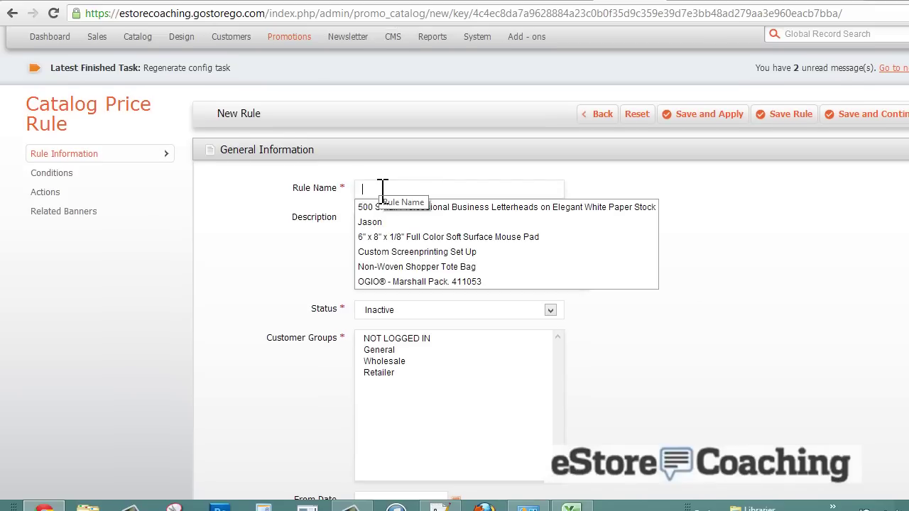
pyautogui.write('Free')
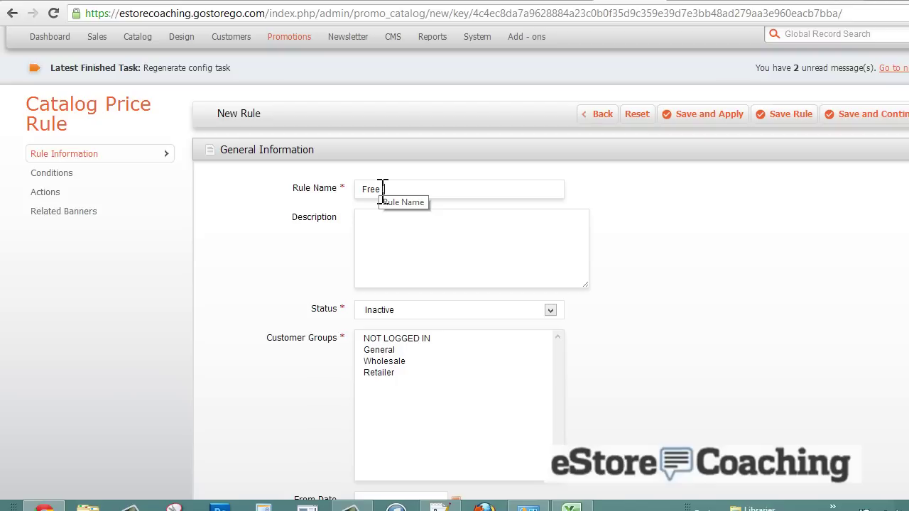
pyautogui.write(' Item')
# - Set the price rule's status to Active and its customer group to General
pyautogui.click(385, 312)
pyautogui.click(385, 325)
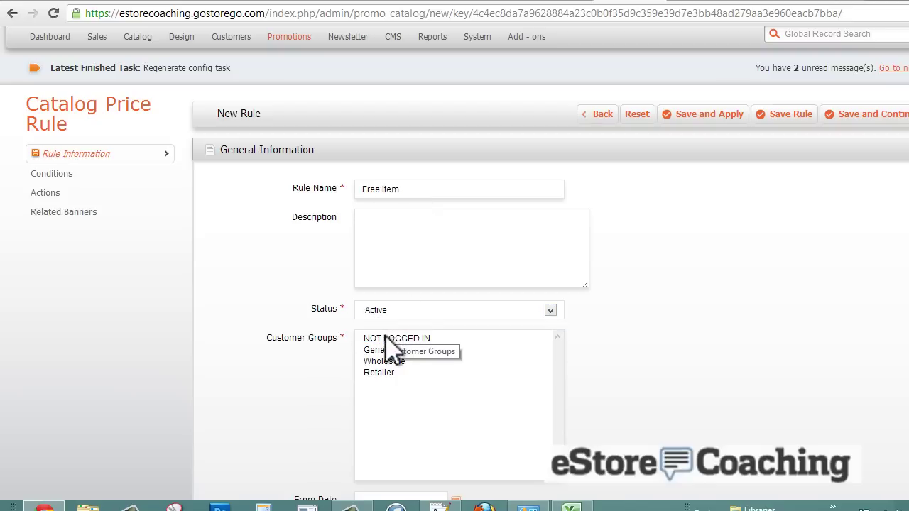
pyautogui.click(387, 350)
pyautogui.scroll(-3, 284, 366)
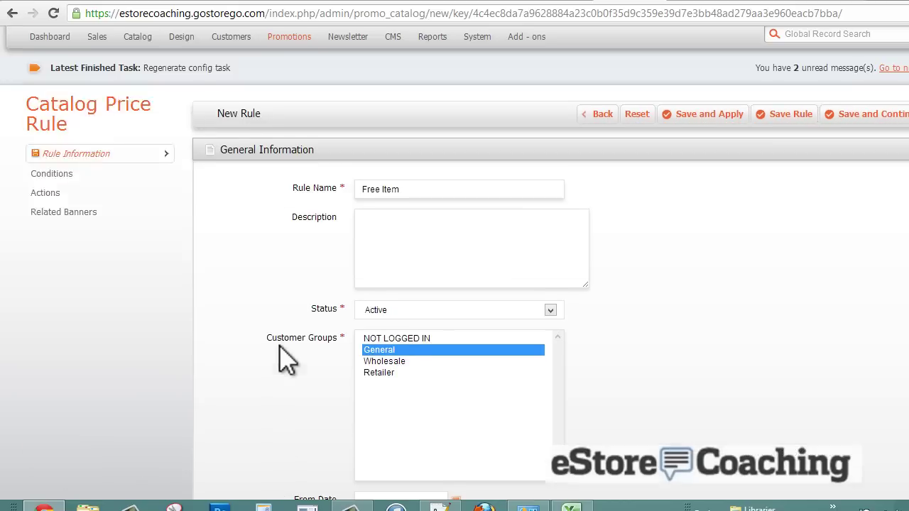
# - Add a condition to the price rule requiring the product's Brand to be Apple
pyautogui.scroll(4, 284, 355)
pyautogui.click(89, 241)
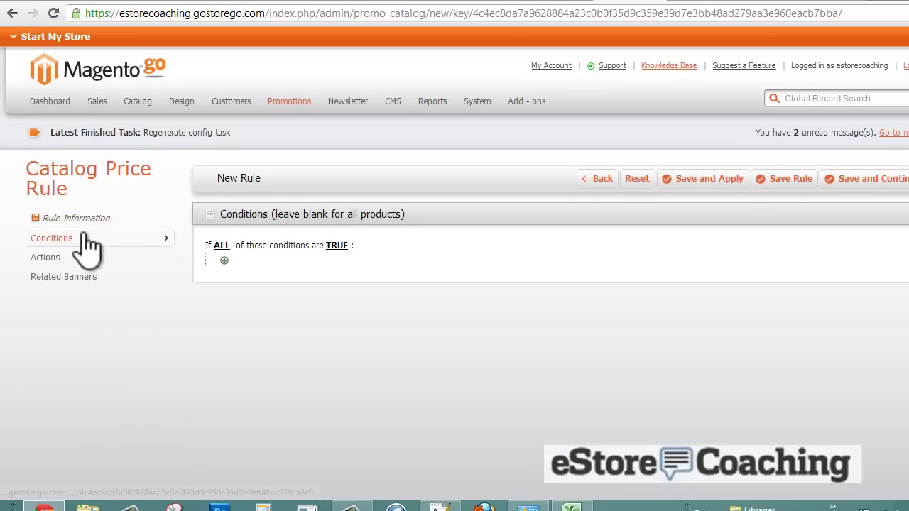
pyautogui.click(225, 261)
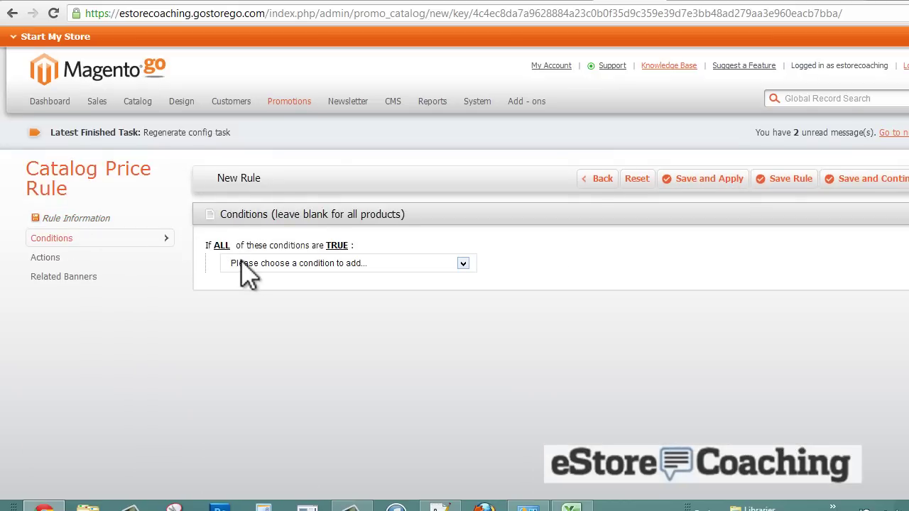
pyautogui.click(242, 263)
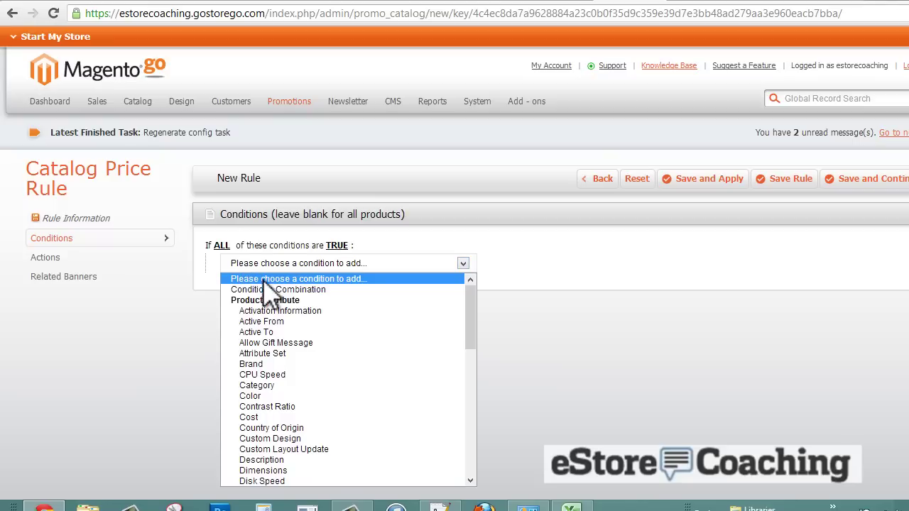
pyautogui.click(277, 364)
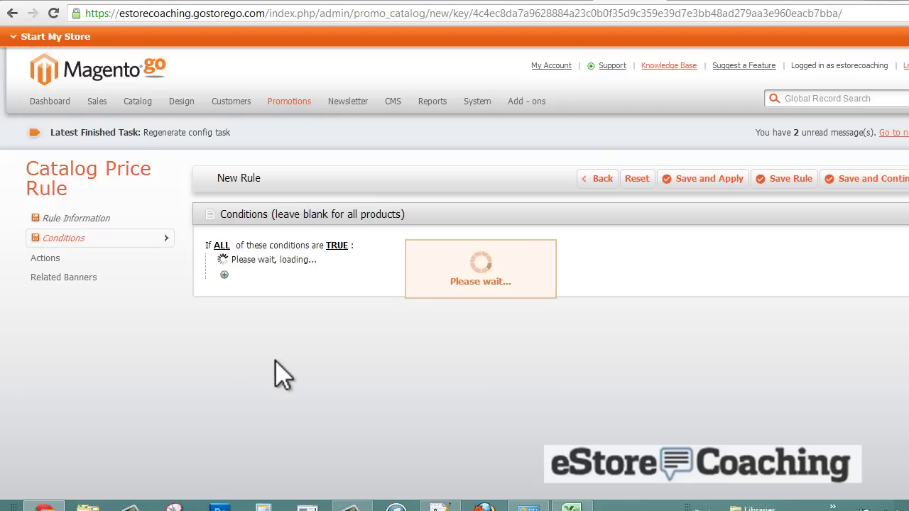
pyautogui.click(260, 262)
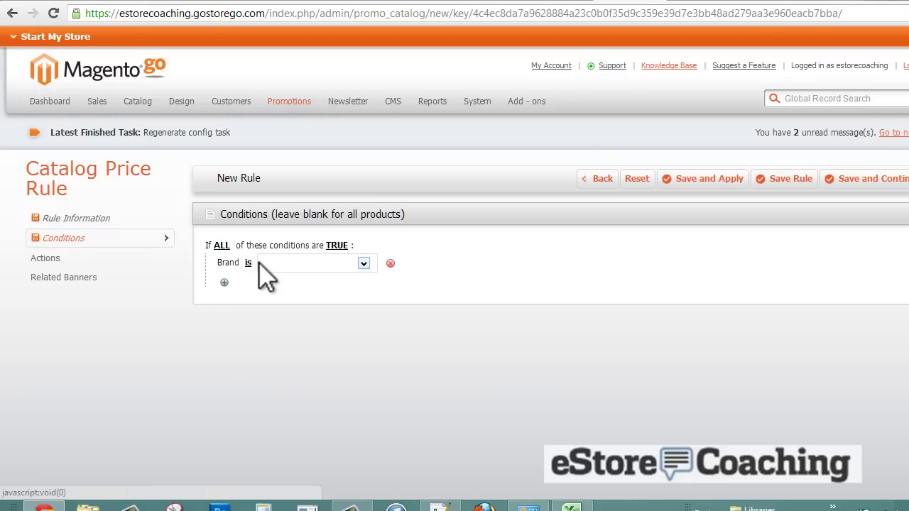
pyautogui.click(281, 264)
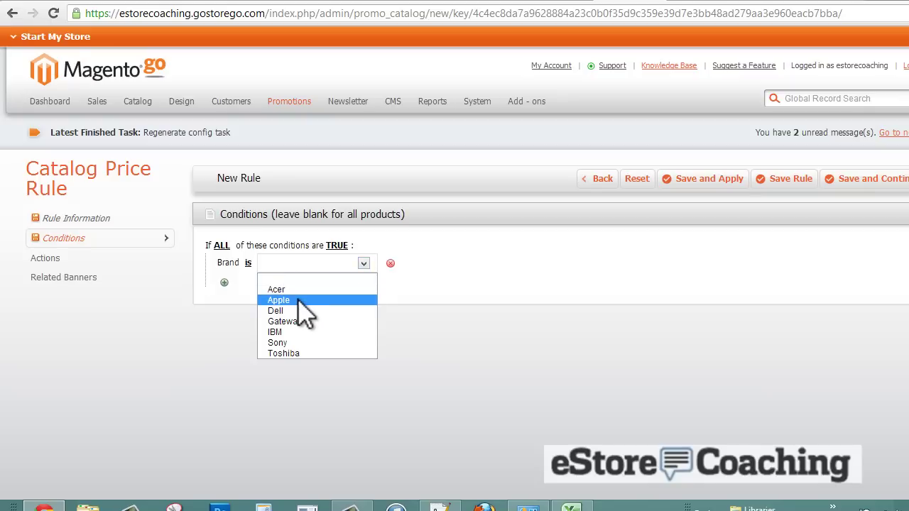
pyautogui.click(298, 300)
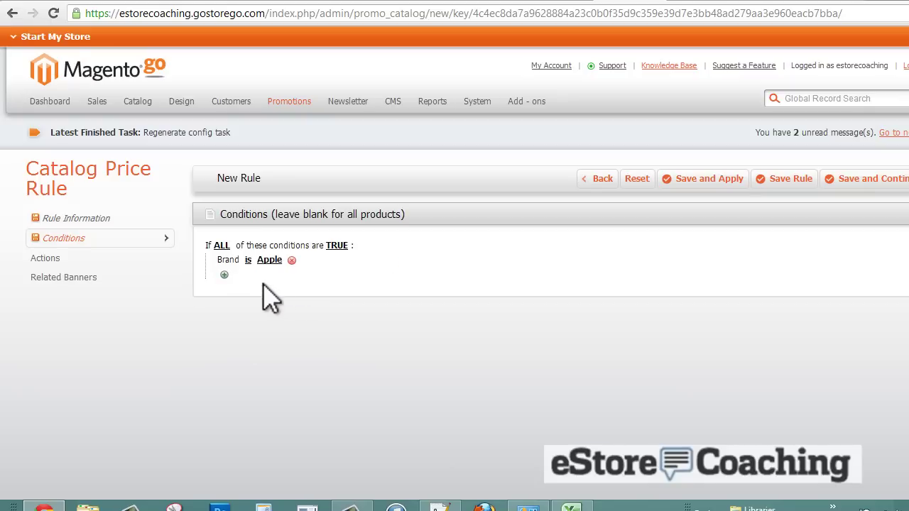
pyautogui.click(223, 274)
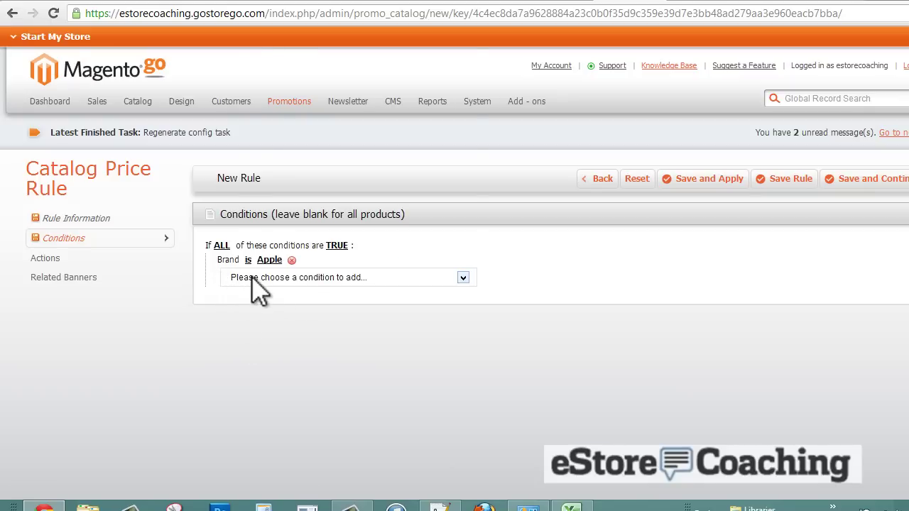
pyautogui.click(253, 278)
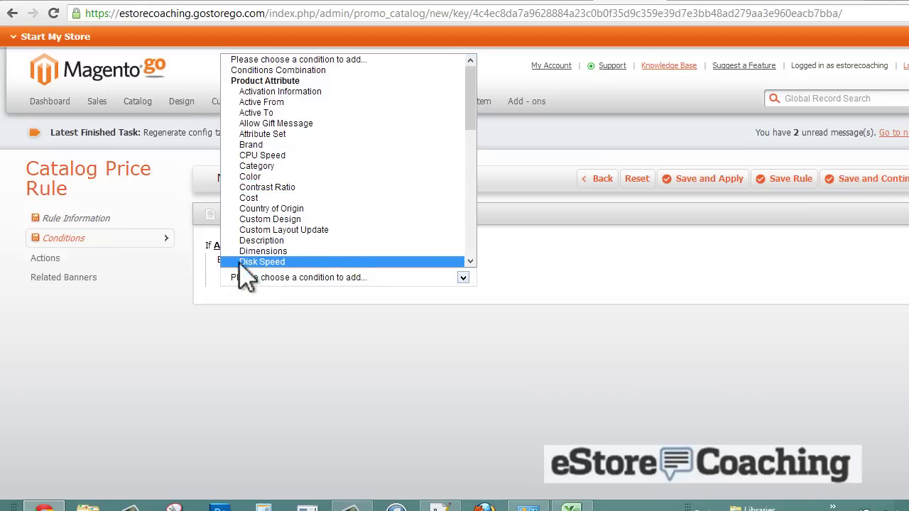
pyautogui.click(264, 199)
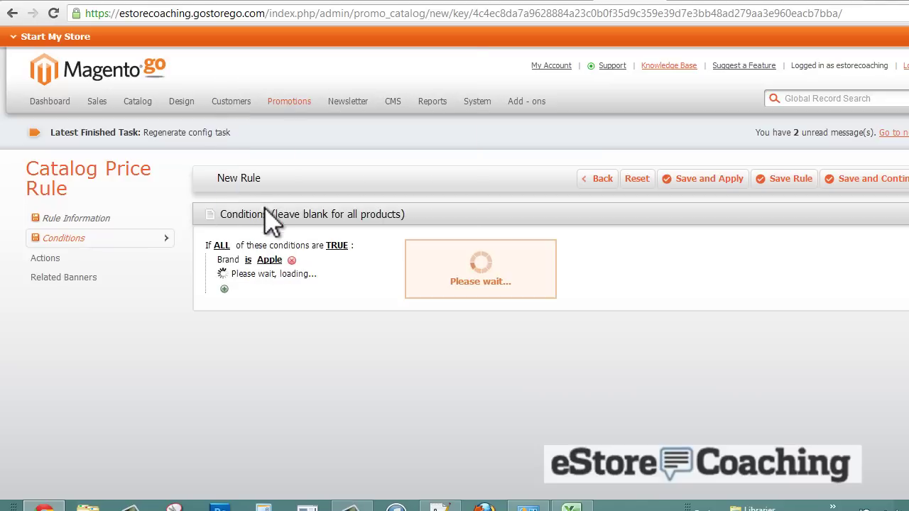
pyautogui.click(269, 274)
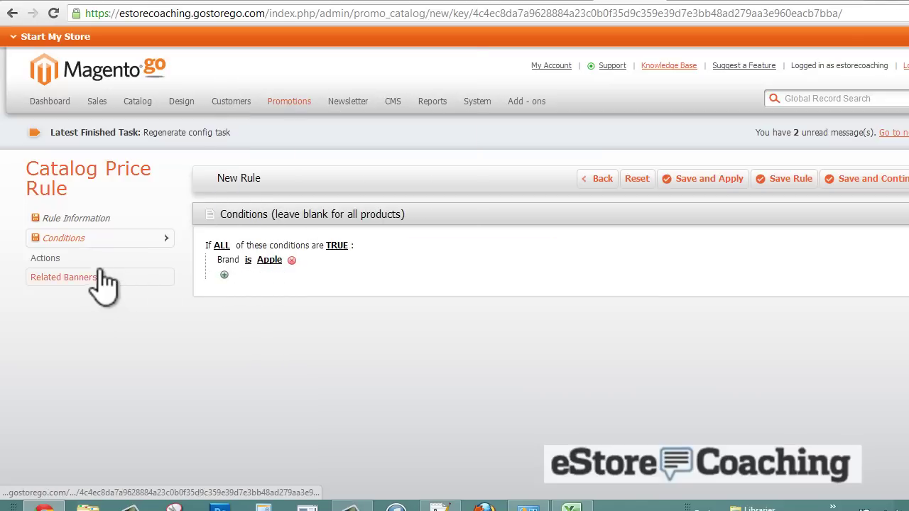
# - Set the rule's action to apply To Percentage of the Original Price with a discount amount of 10
pyautogui.click(64, 260)
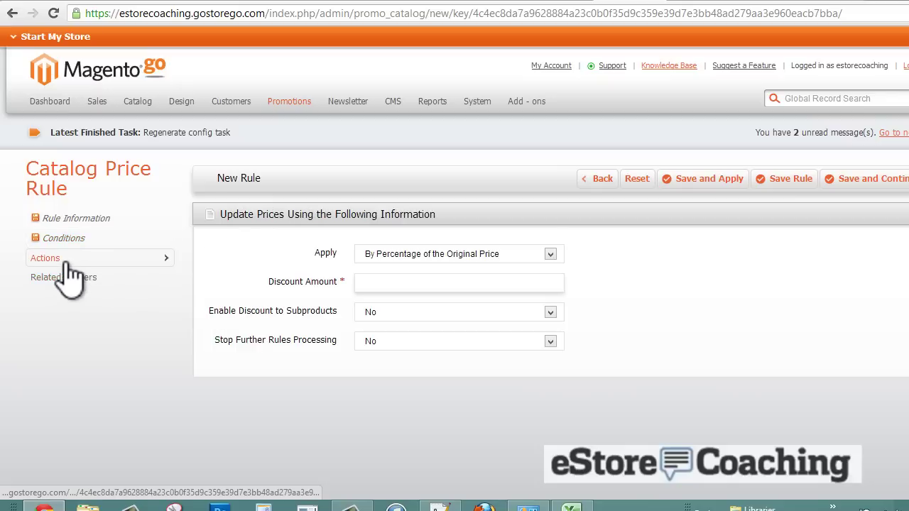
pyautogui.click(405, 254)
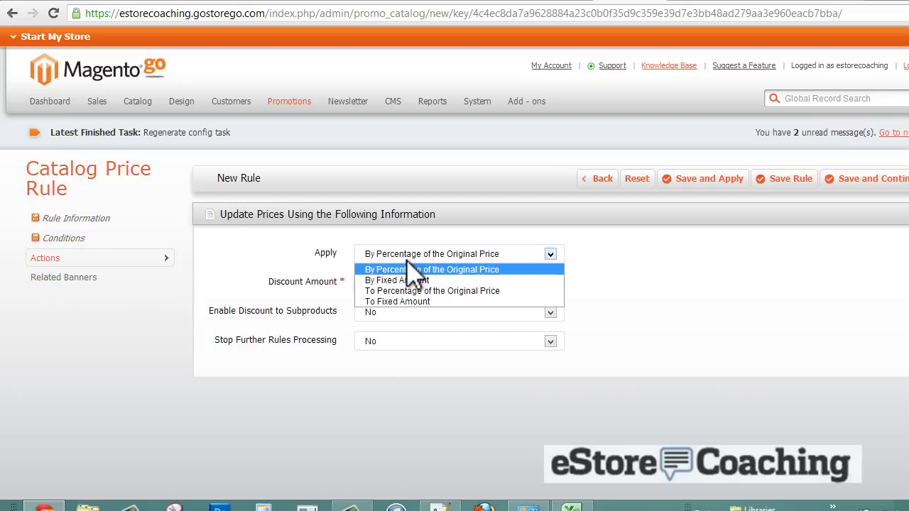
pyautogui.click(408, 270)
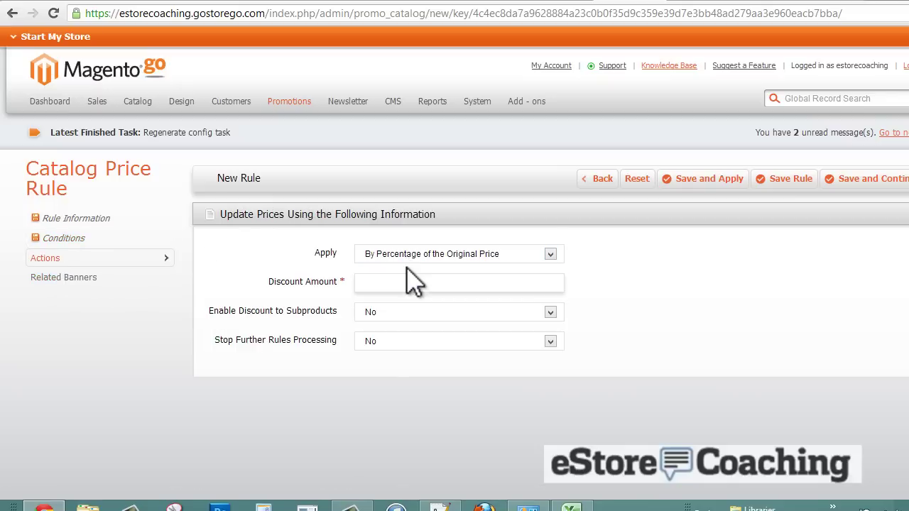
pyautogui.click(414, 254)
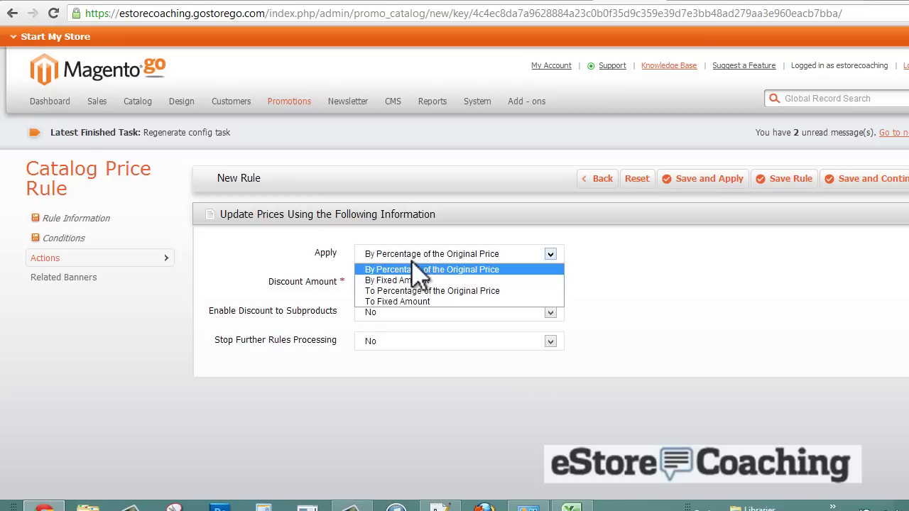
pyautogui.click(414, 278)
pyautogui.click(414, 254)
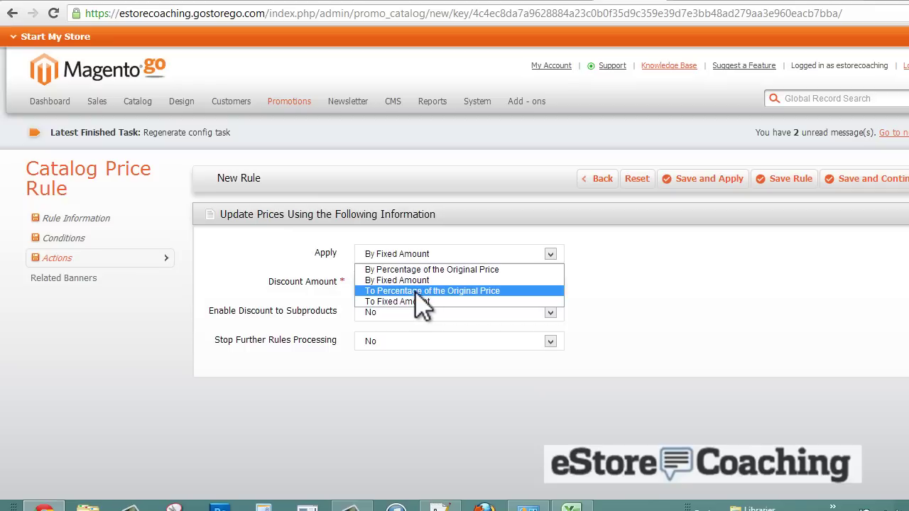
pyautogui.click(418, 291)
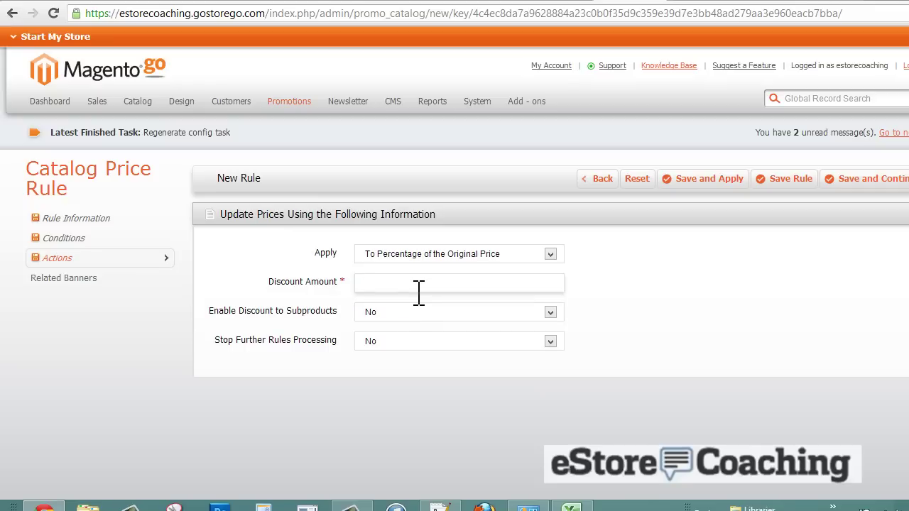
pyautogui.click(419, 291)
pyautogui.write('10')
pyautogui.click(412, 312)
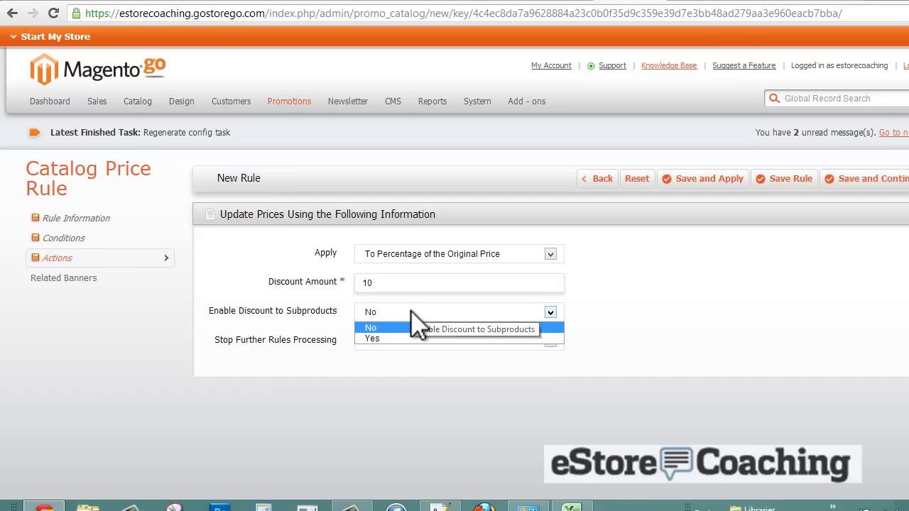
pyautogui.click(418, 367)
pyautogui.click(411, 344)
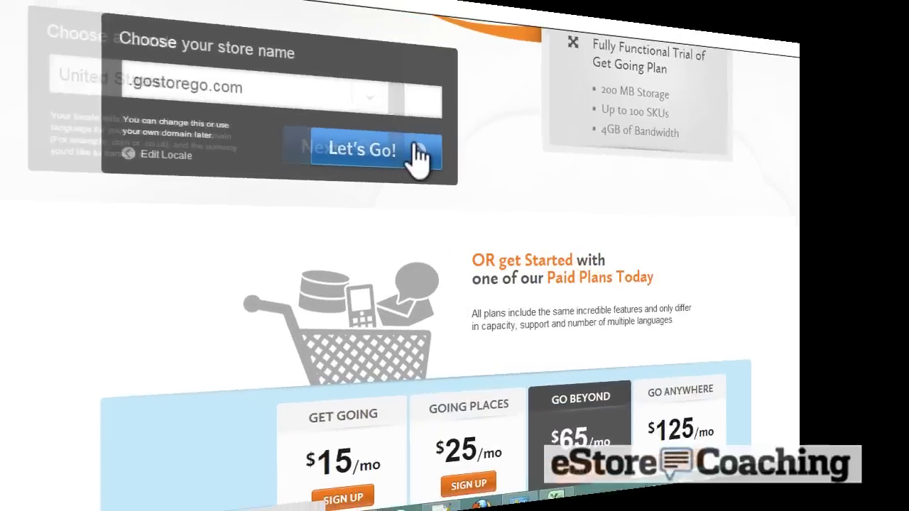
# - Review the Magento Go plans page, comparing each paid plan's price, catalog size, support, storage and bandwidth
pyautogui.click(414, 158)
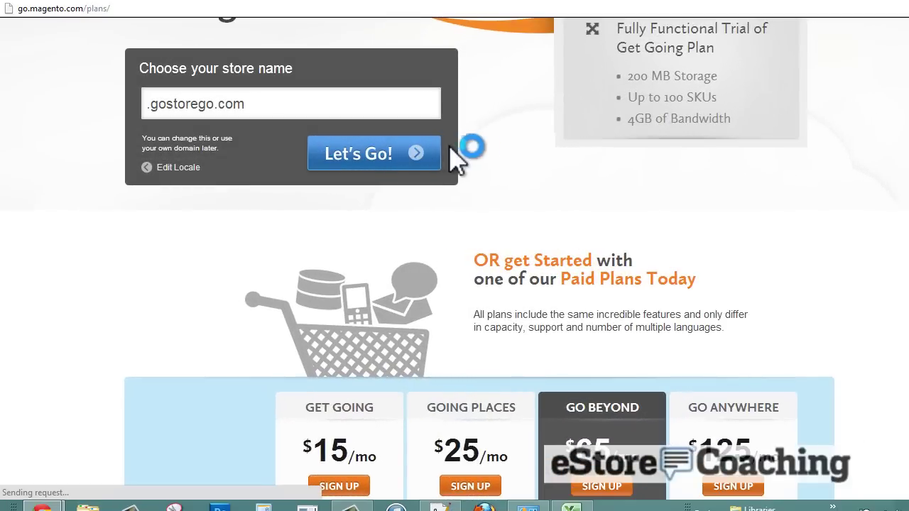
pyautogui.scroll(-3, 465, 153)
pyautogui.scroll(-1, 483, 149)
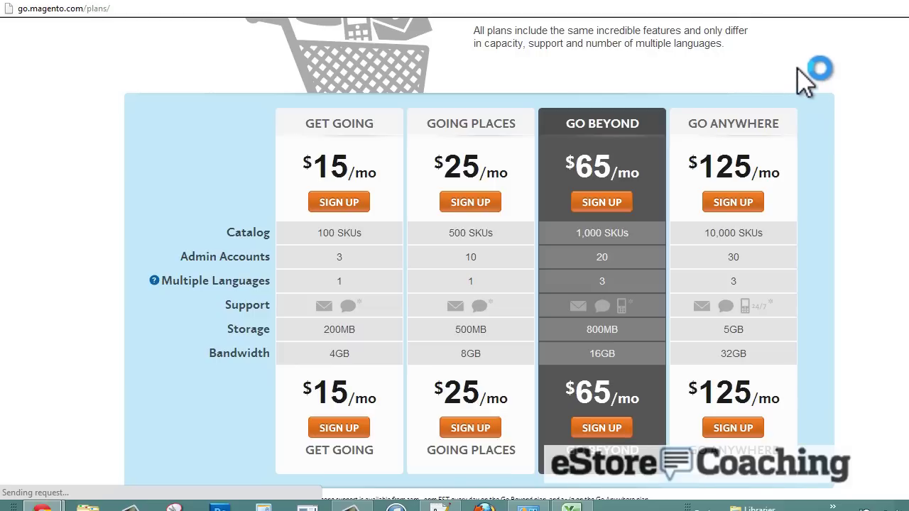
pyautogui.scroll(-3, 797, 69)
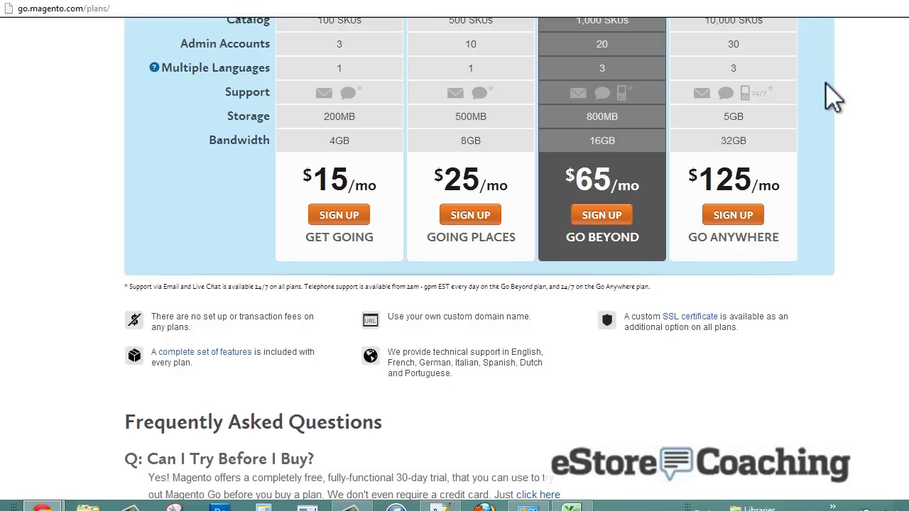
pyautogui.scroll(-1, 834, 99)
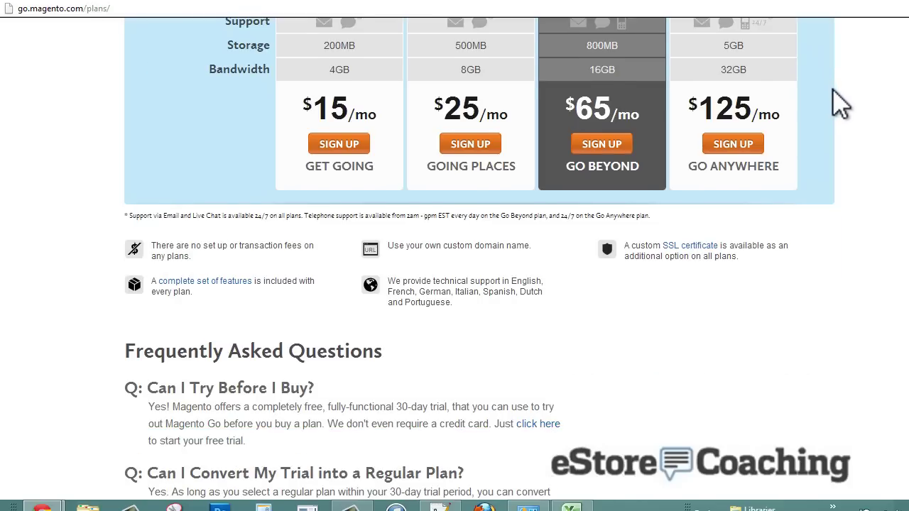
# - Open the complete set of features included with every plan and read through the full list
pyautogui.click(202, 281)
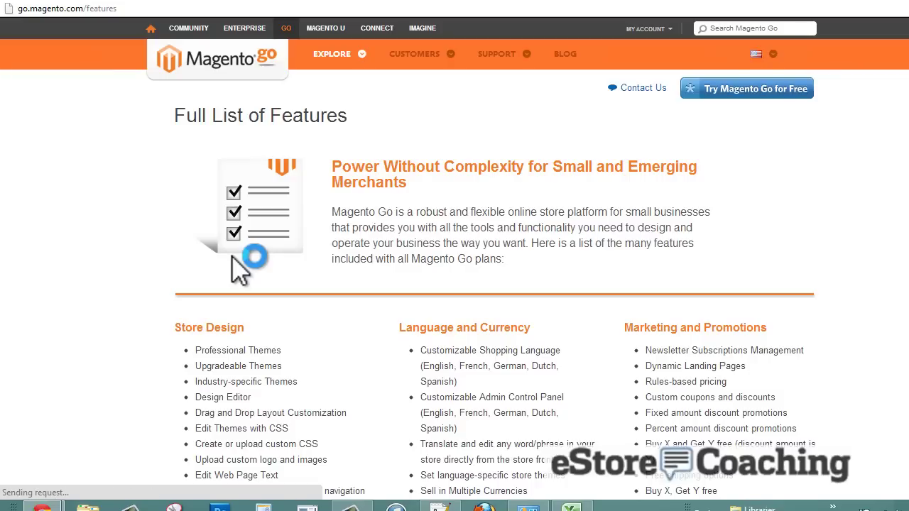
pyautogui.scroll(-2, 181, 132)
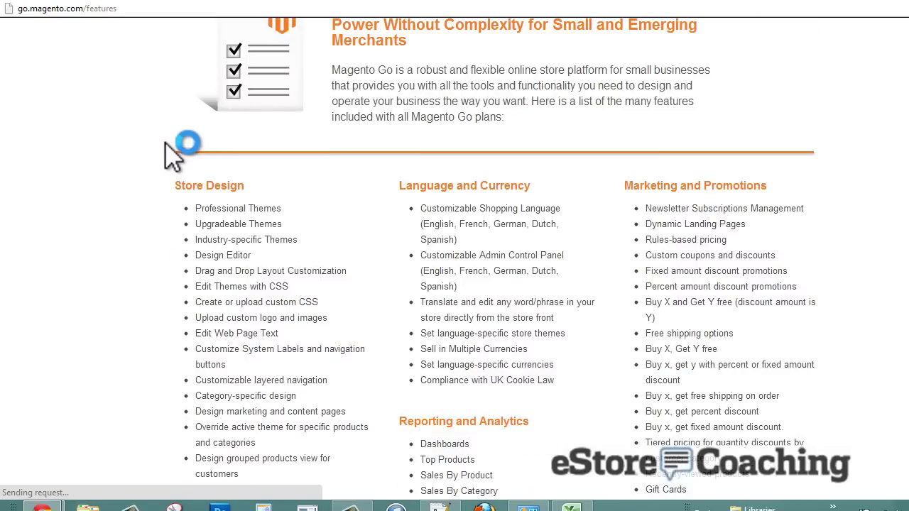
pyautogui.scroll(-3, 172, 152)
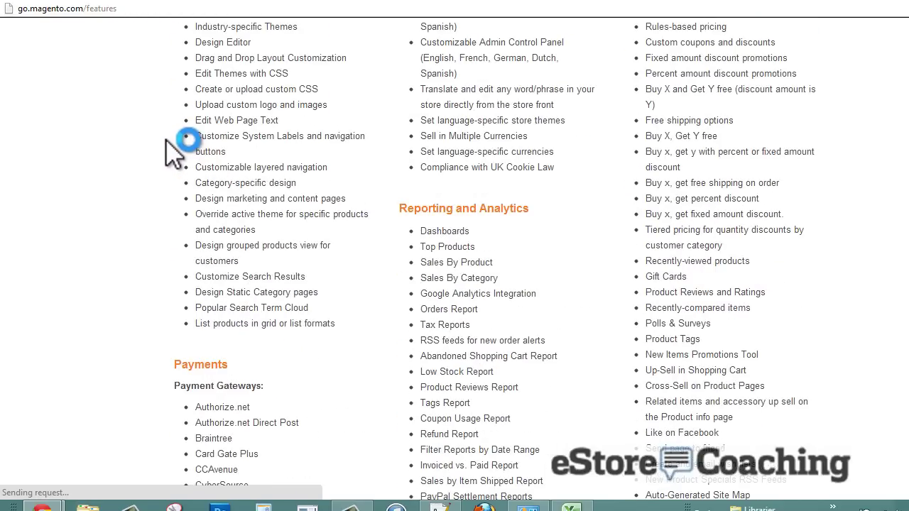
pyautogui.scroll(-5, 169, 142)
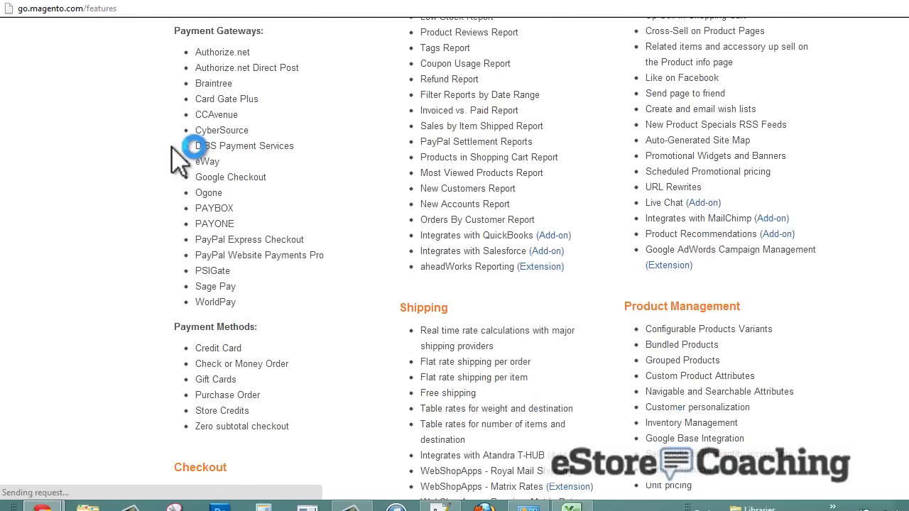
pyautogui.scroll(-5, 179, 160)
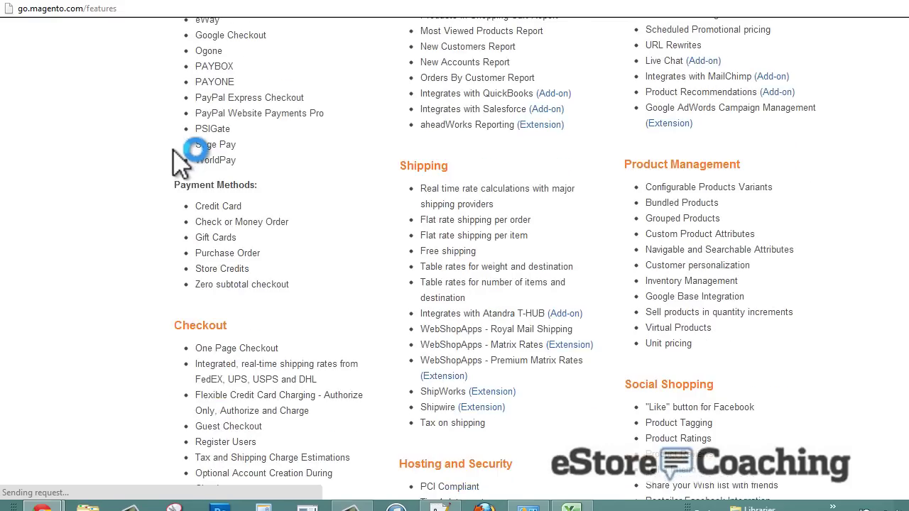
pyautogui.scroll(-6, 179, 152)
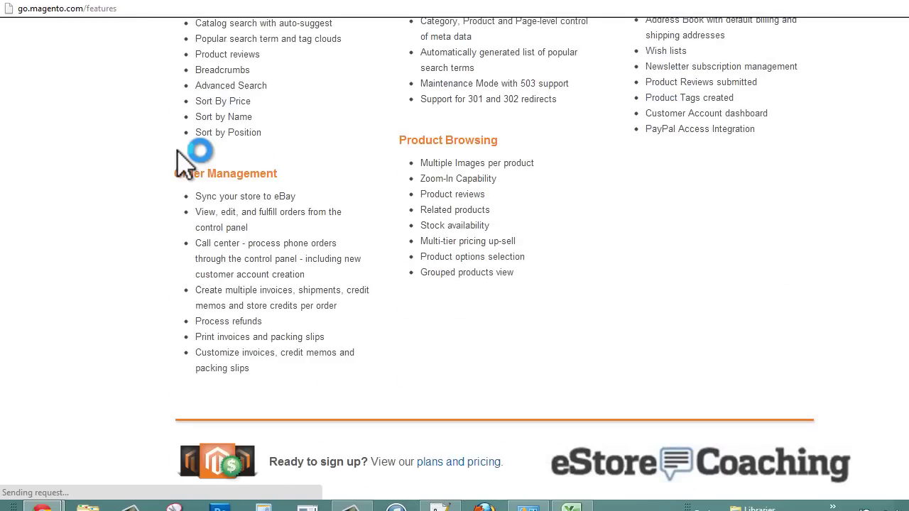